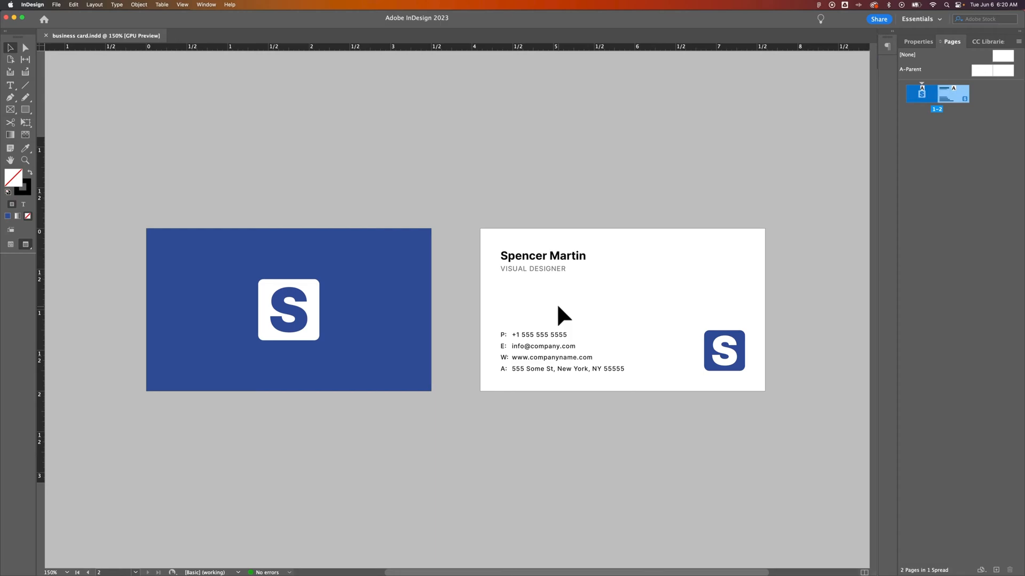
Step: Open a new document with the 21p0 × 12p0 preset and move the dialog aside to see the page
left_click(60, 6)
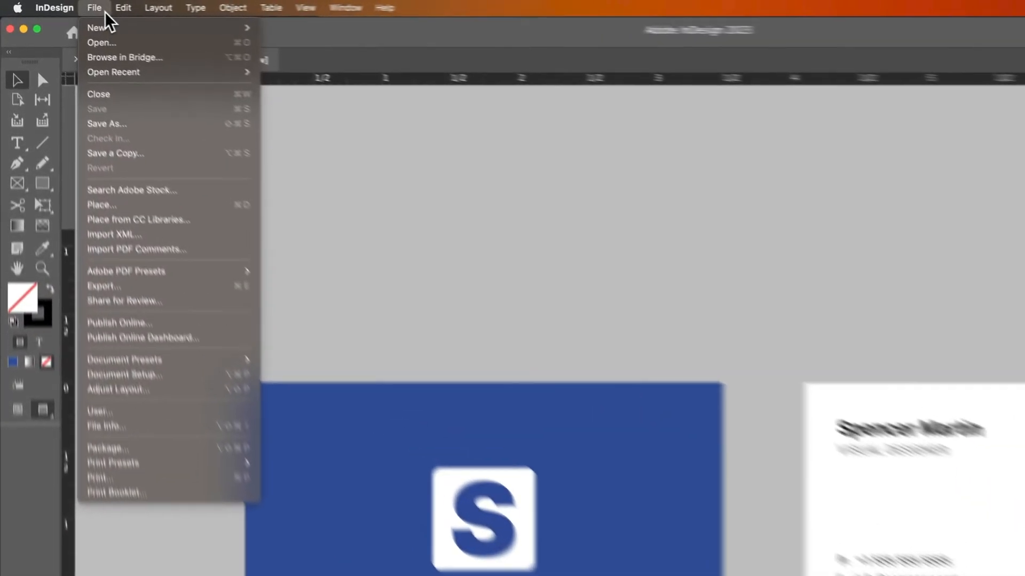
mouse_move(108, 31)
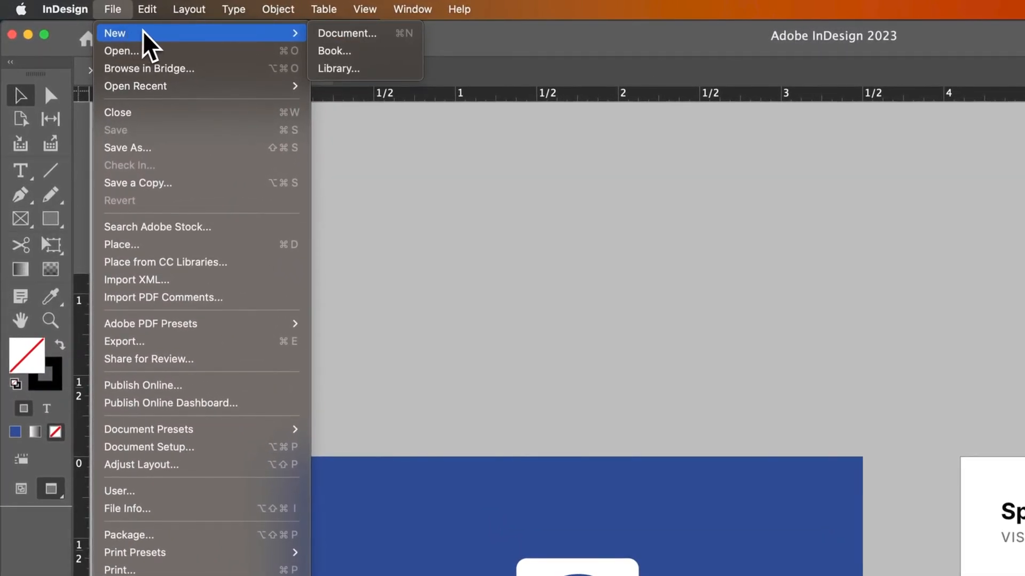
left_click(358, 34)
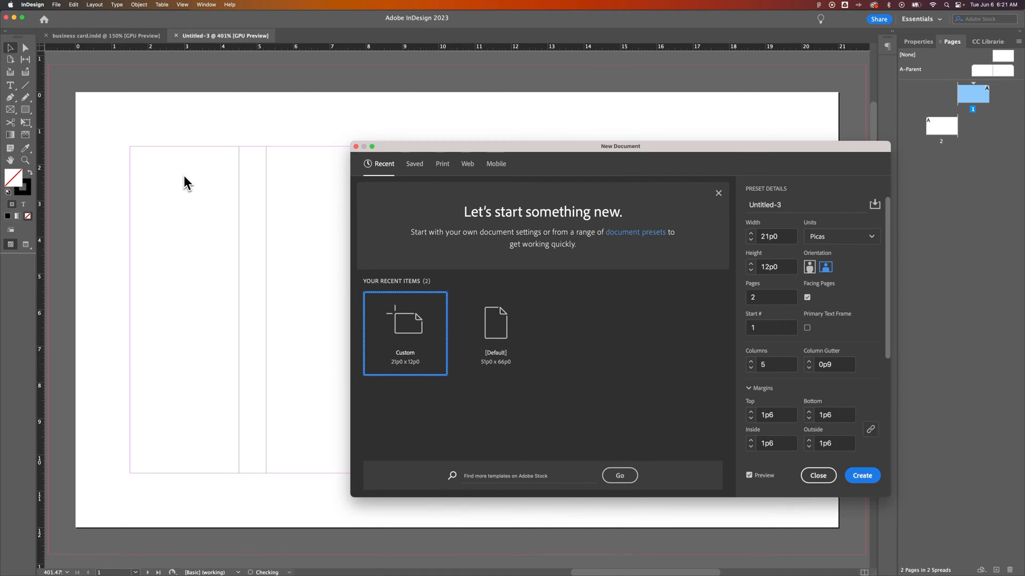
key("super+minus")
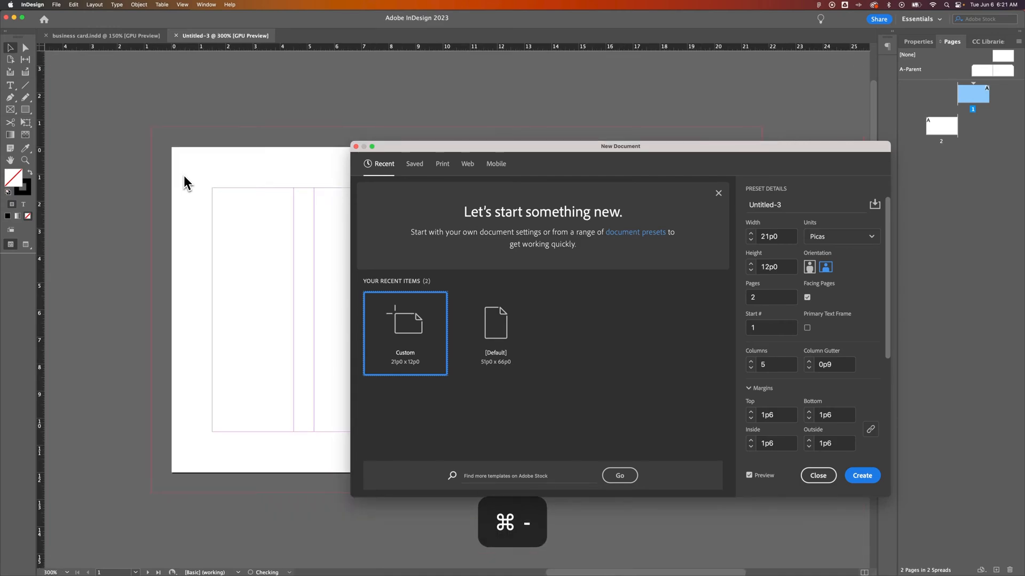
key("super+minus")
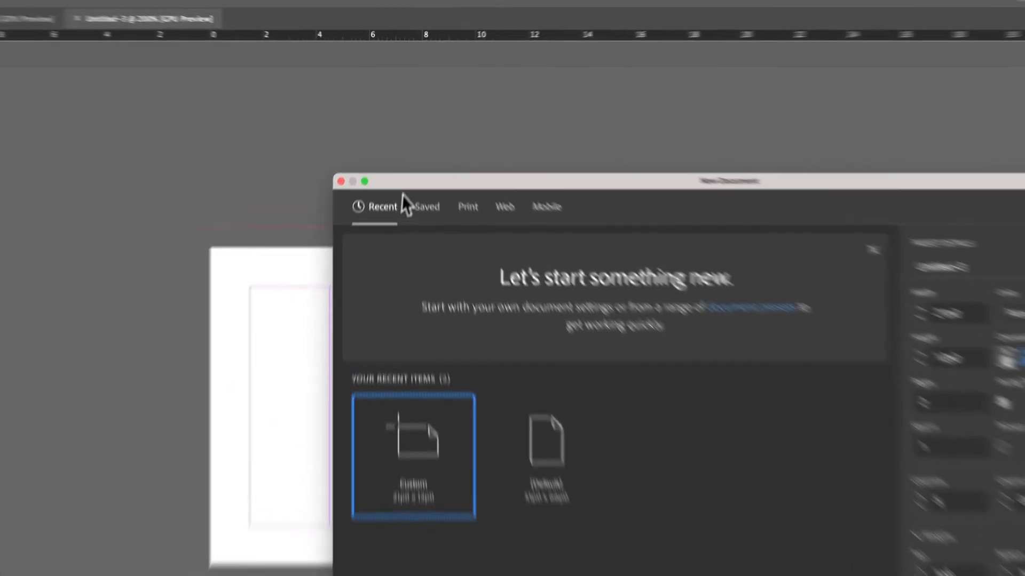
left_click_drag(406, 148, 531, 170)
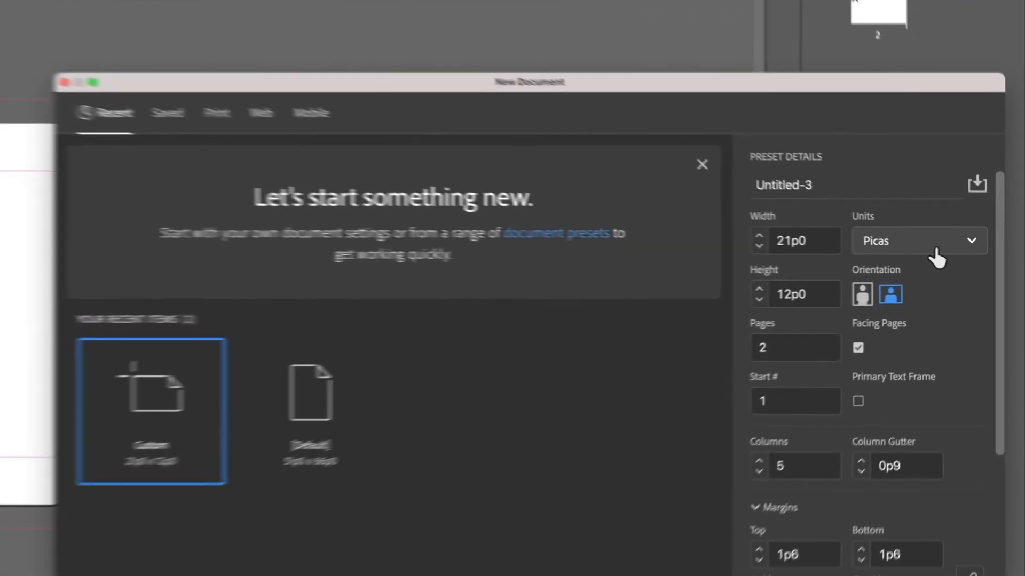
Step: Switch the new document's measurement units to inches
left_click(972, 262)
left_click(889, 340)
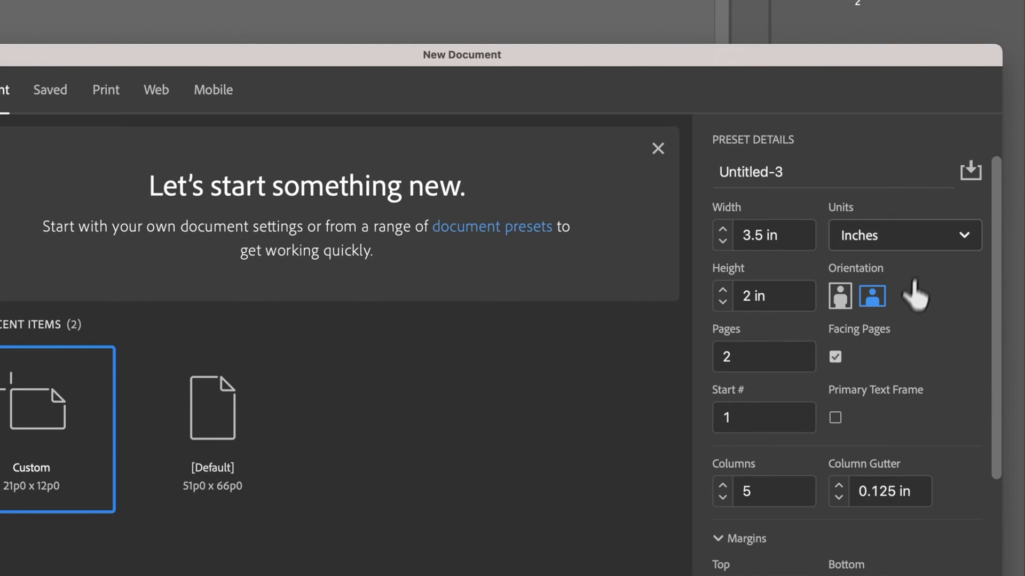
left_click(919, 246)
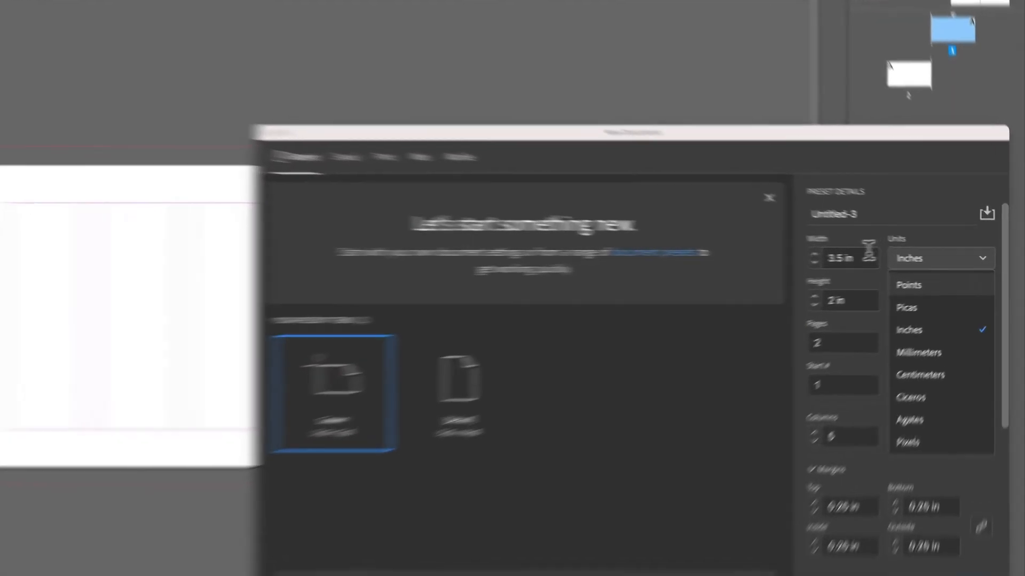
left_click(902, 258)
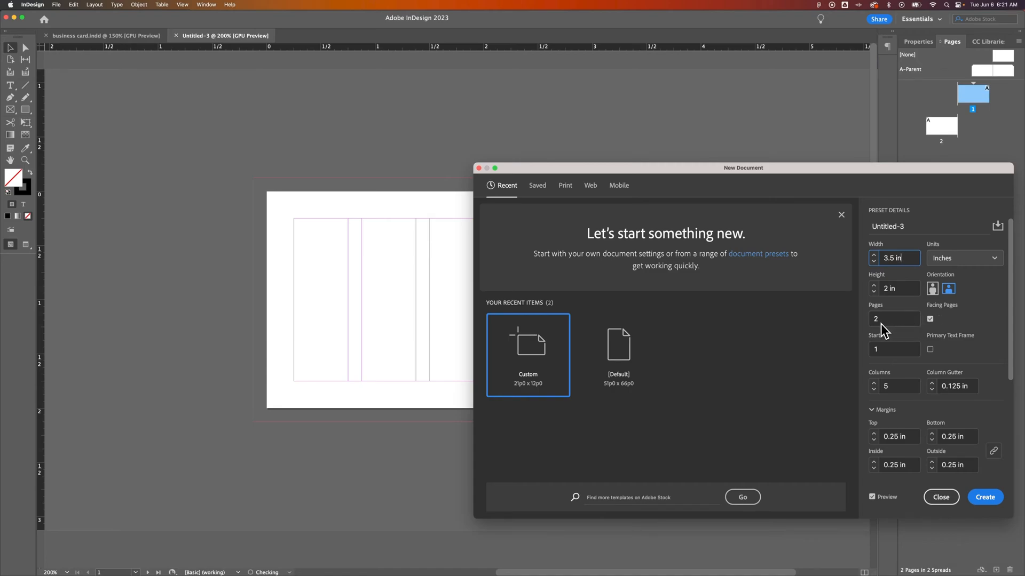
Step: Check columns, 0.25 in margins and 0.125 in bleed, then create the 3.5 × 2 in document
double_click(885, 386)
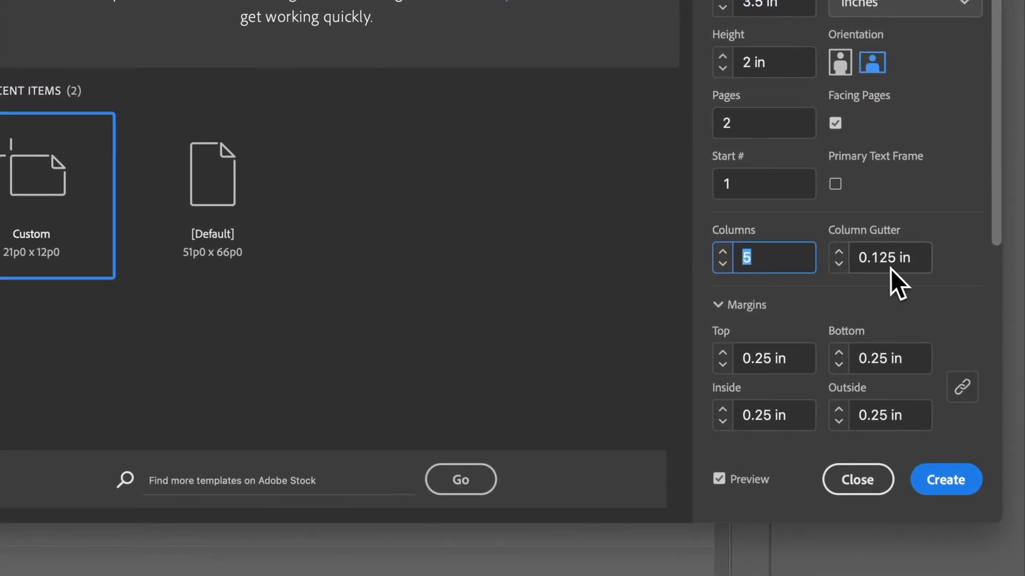
scroll(931, 287, "down", 6)
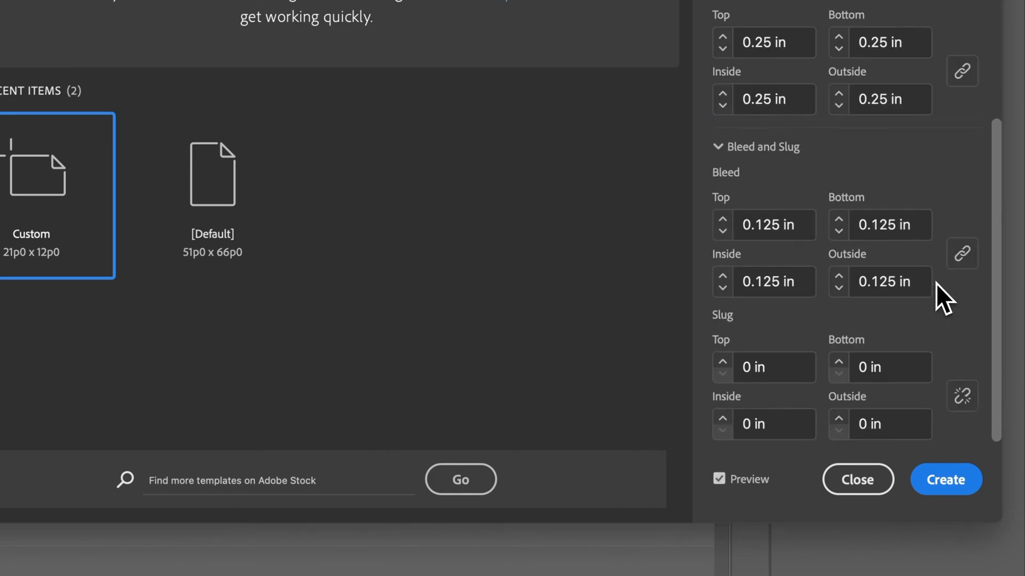
left_click_drag(995, 160, 998, 104)
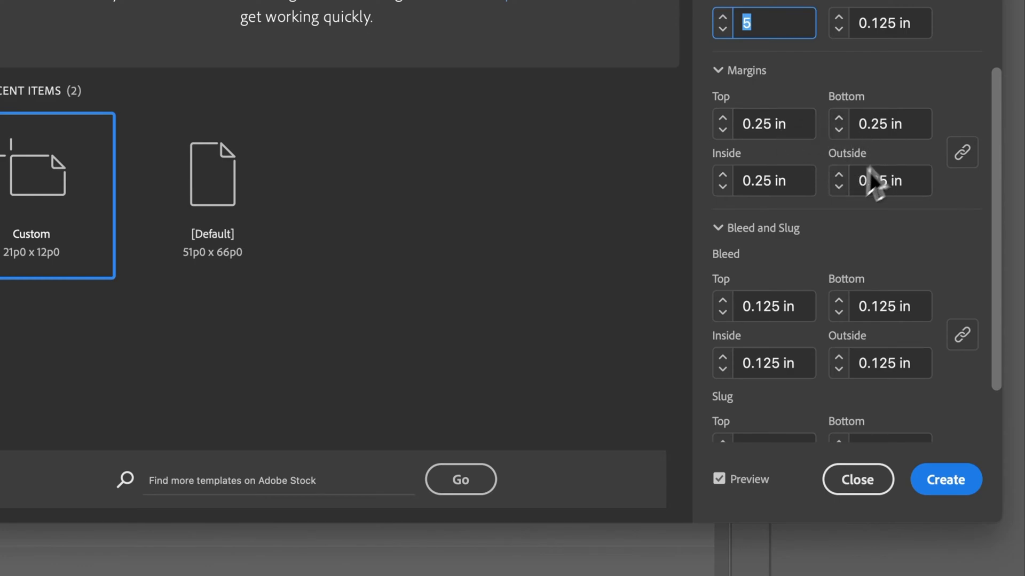
left_click_drag(994, 186, 997, 235)
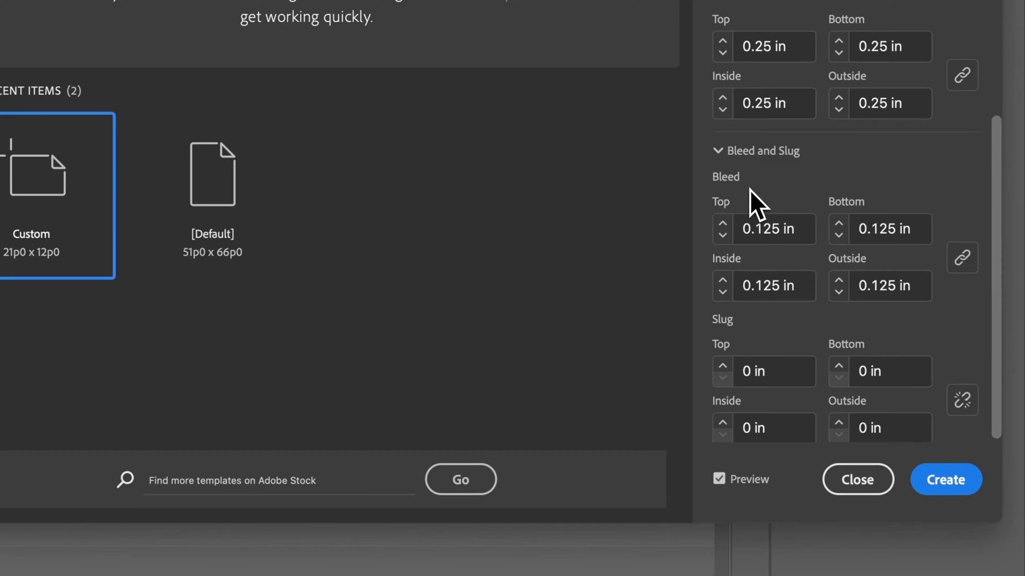
left_click(944, 480)
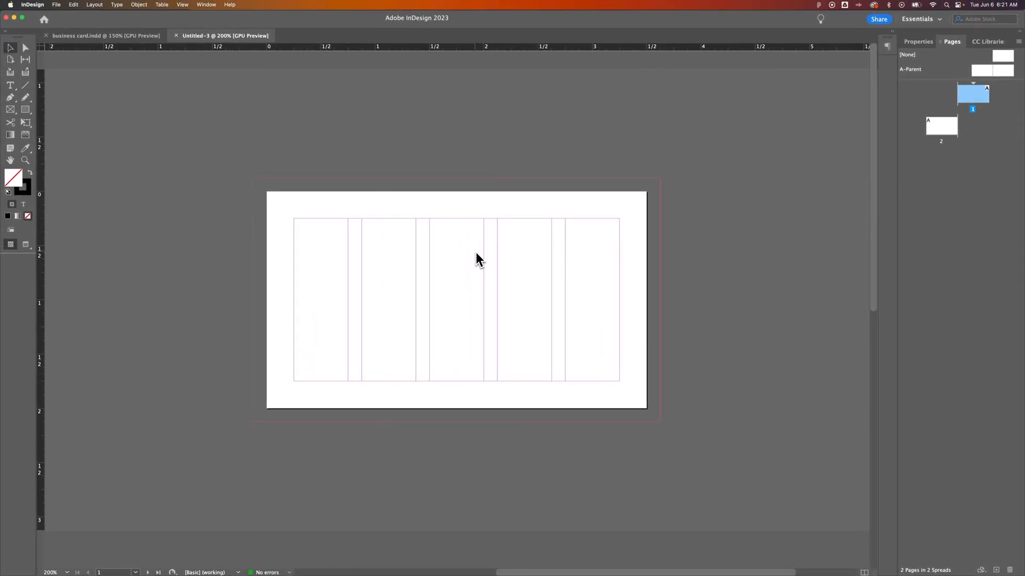
Step: Pan the canvas to bring both card pages into view
key("space")
left_click_drag(407, 327, 540, 98)
left_click_drag(417, 270, 530, 98)
key("space")
left_click_drag(613, 90, 519, 463)
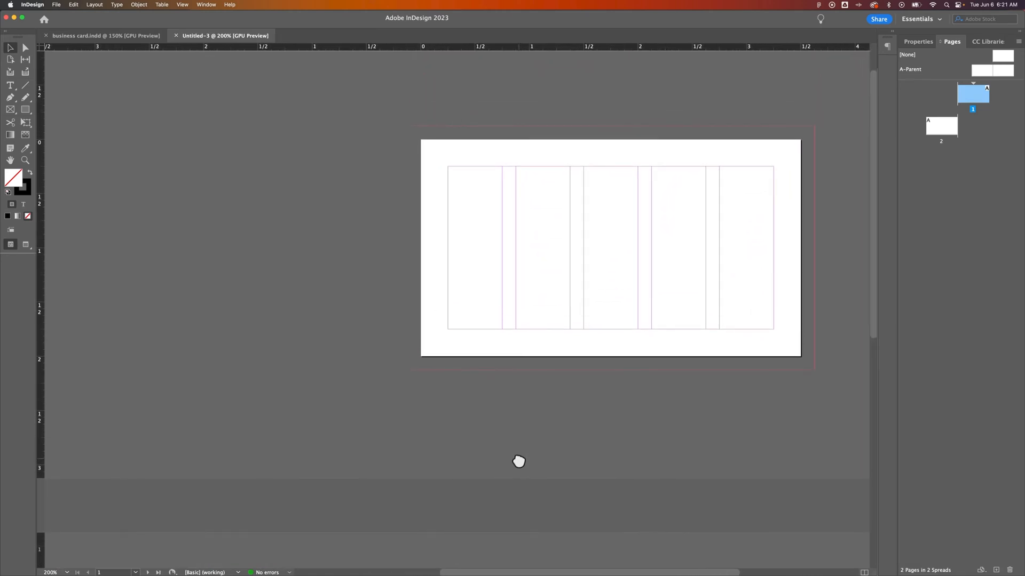
right_click(962, 99)
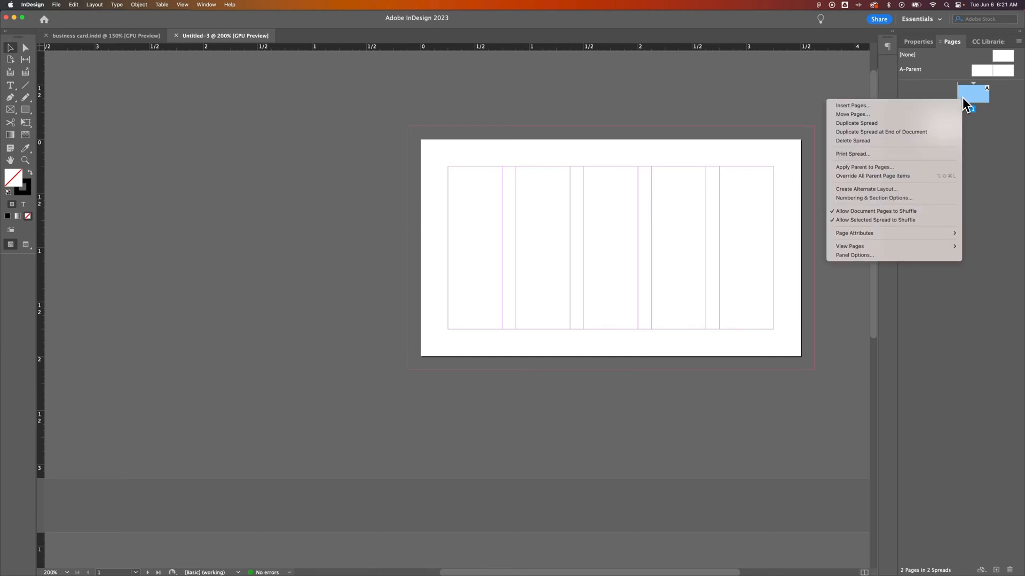
left_click(964, 95)
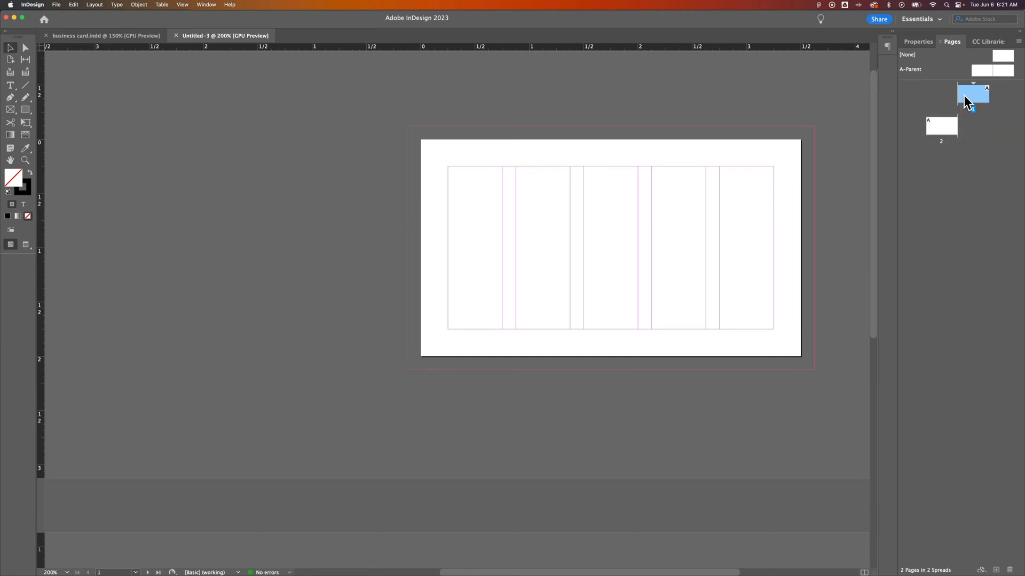
Step: Show the Pages panel and turn off Allow Document Pages to Shuffle
left_click(211, 5)
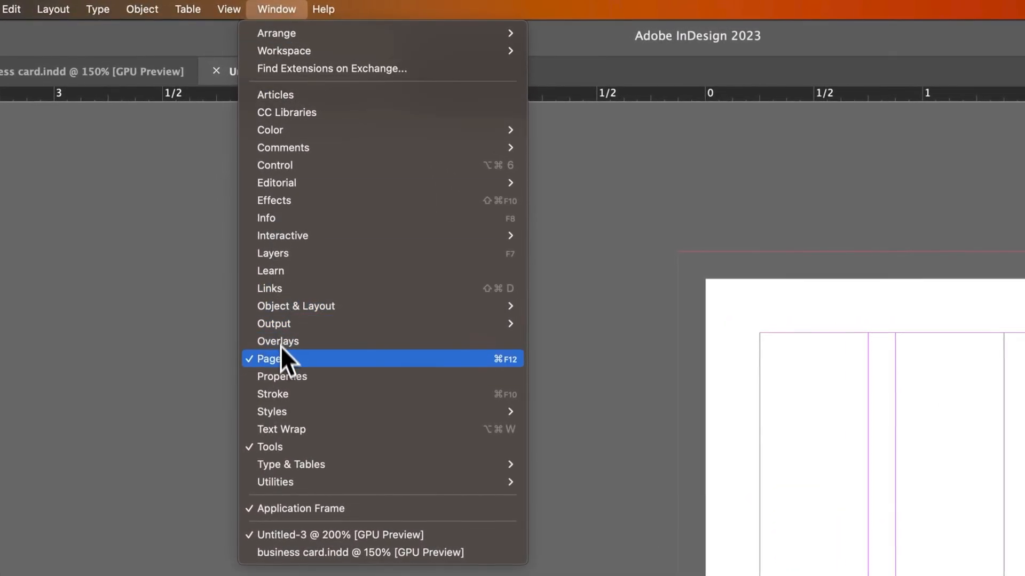
left_click(281, 361)
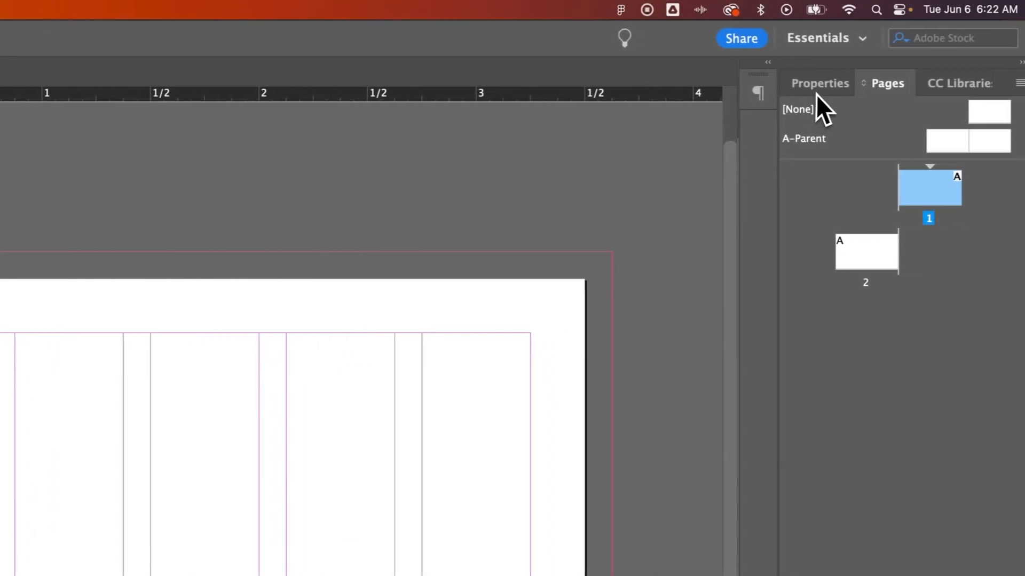
left_click(818, 90)
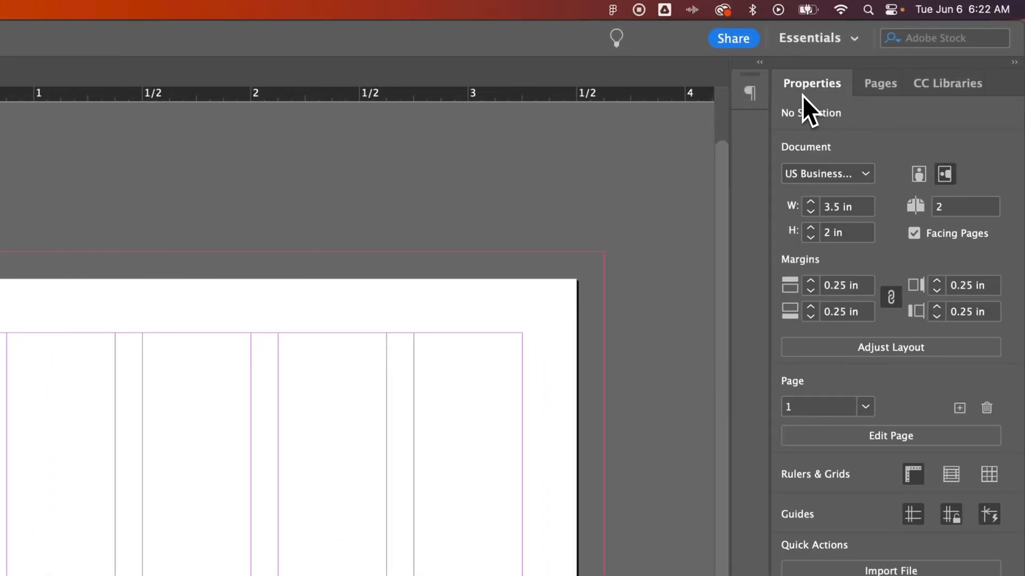
left_click(863, 85)
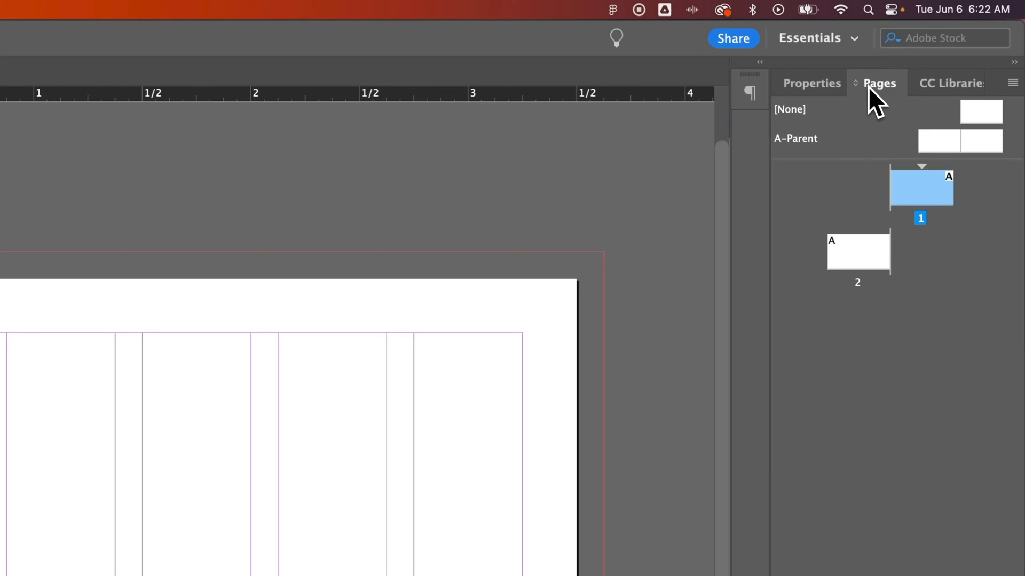
right_click(904, 186)
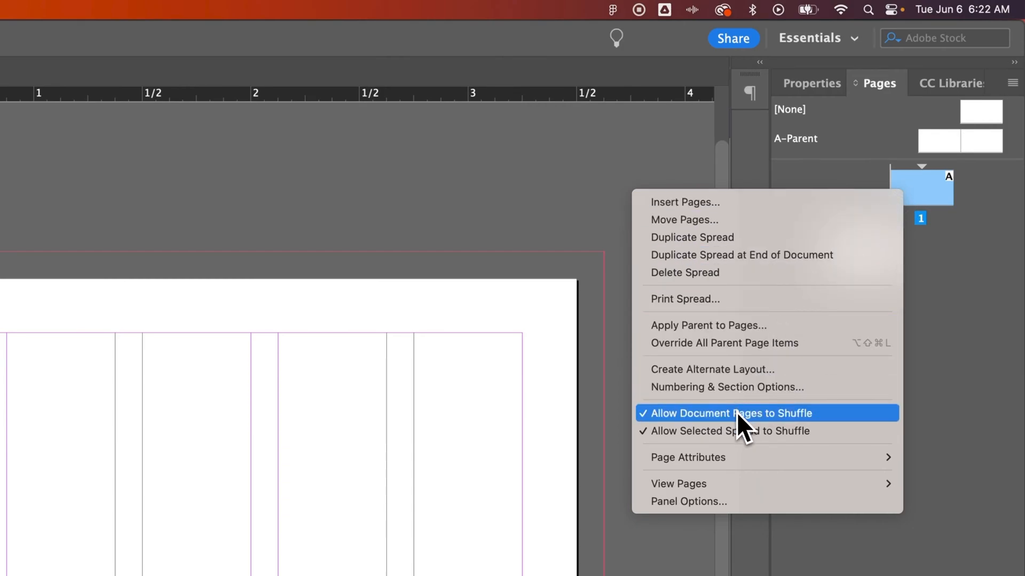
left_click(806, 417)
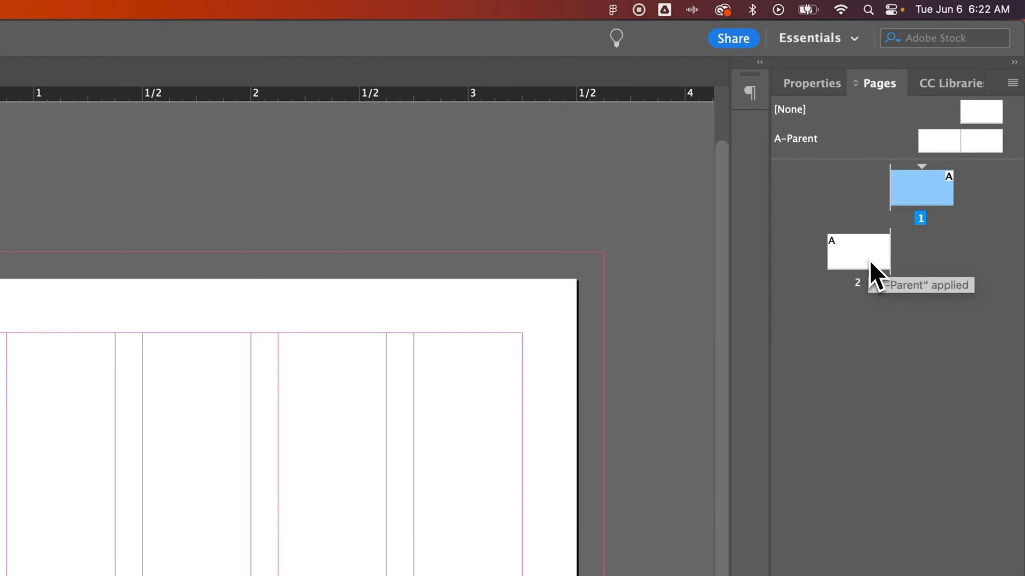
Step: Drag page 2 beside page 1 into one spread, then shift the left page with the Page tool
mouse_move(865, 260)
left_mouse_down()
mouse_move(893, 211)
mouse_move(887, 201)
left_mouse_up()
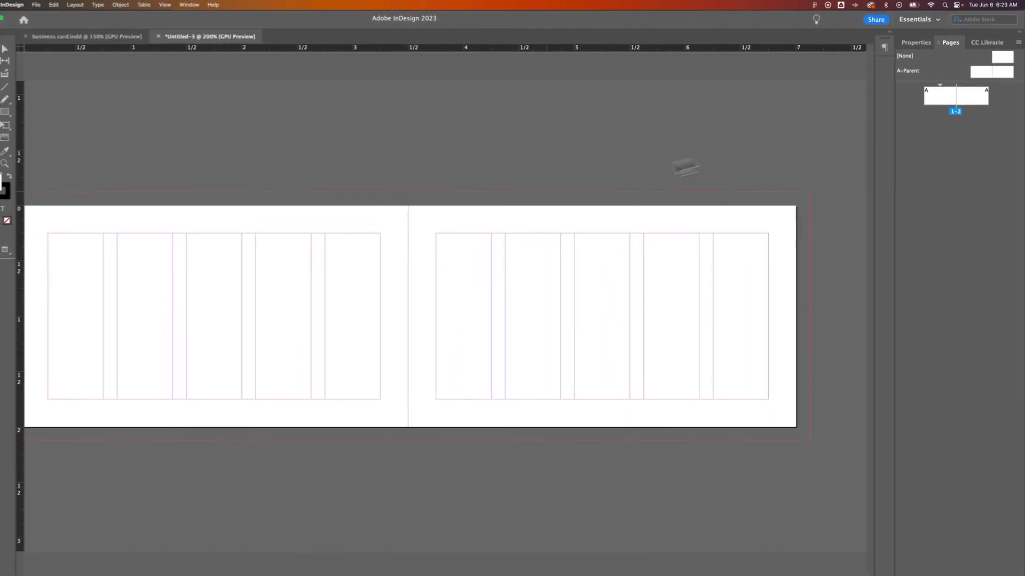
left_click_drag(429, 236, 467, 236)
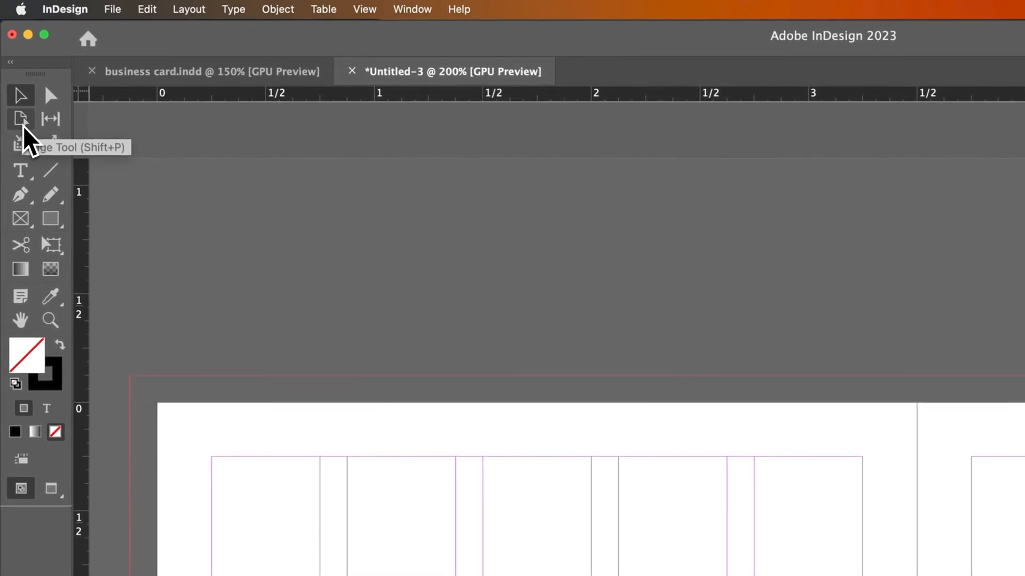
left_click(24, 127)
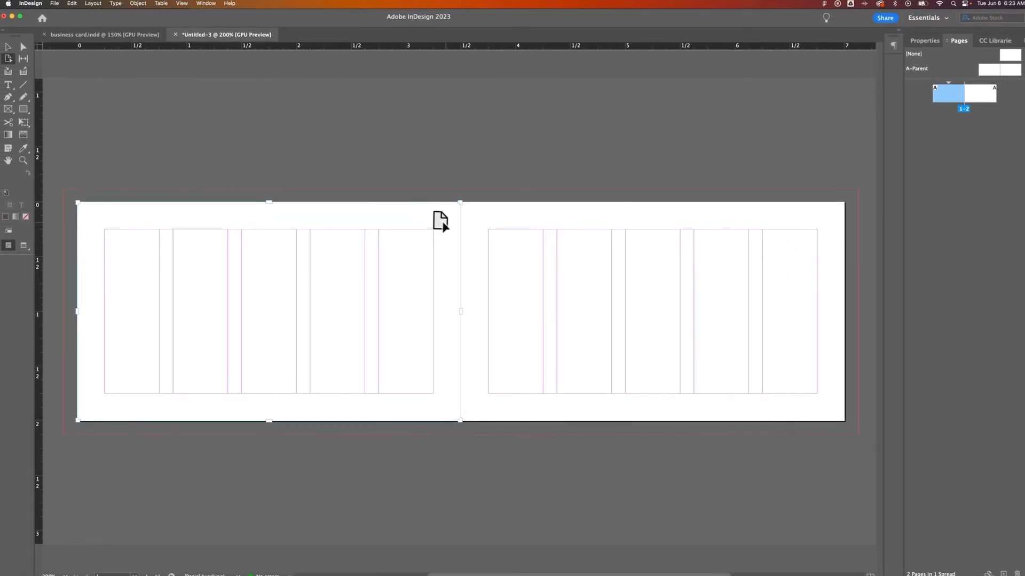
left_click_drag(371, 225, 443, 221)
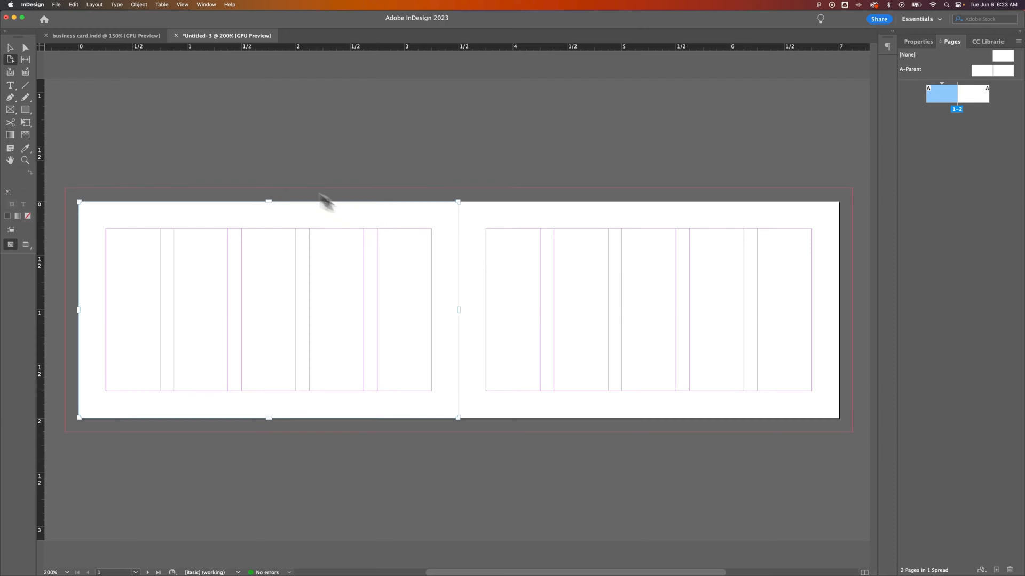
Step: Turn off Facing Pages in Document Setup
left_click(56, 5)
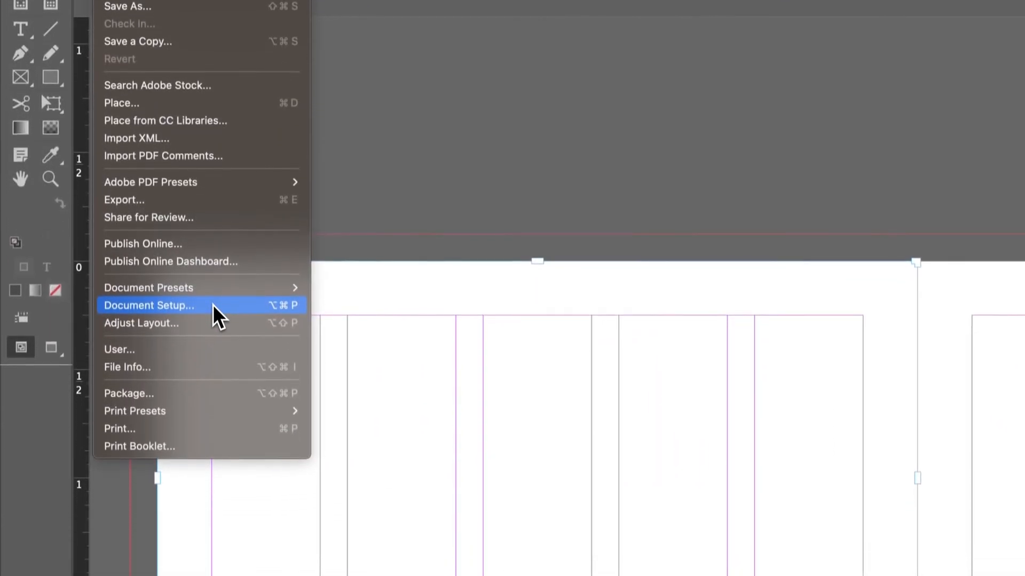
left_click(140, 419)
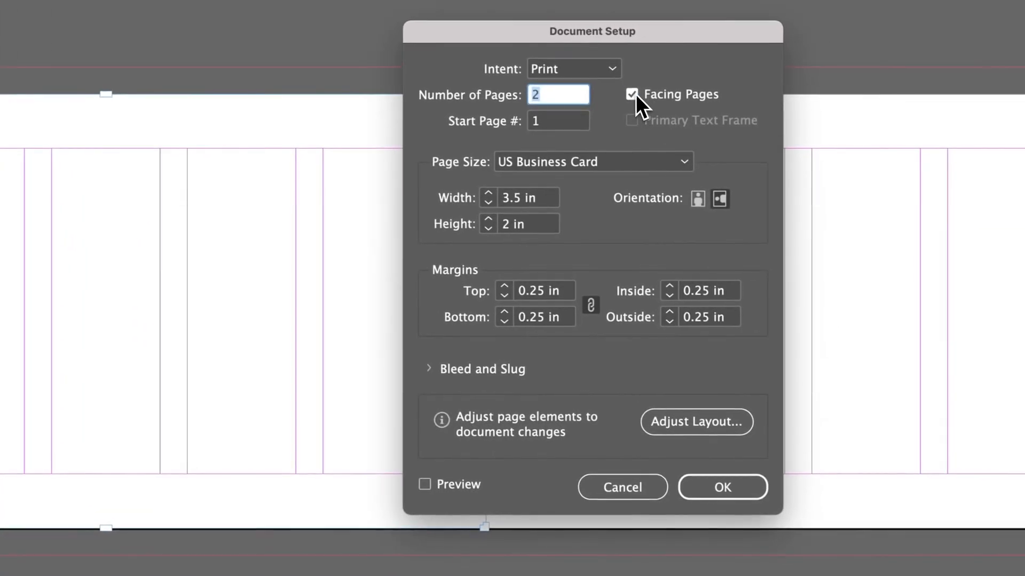
left_click(634, 94)
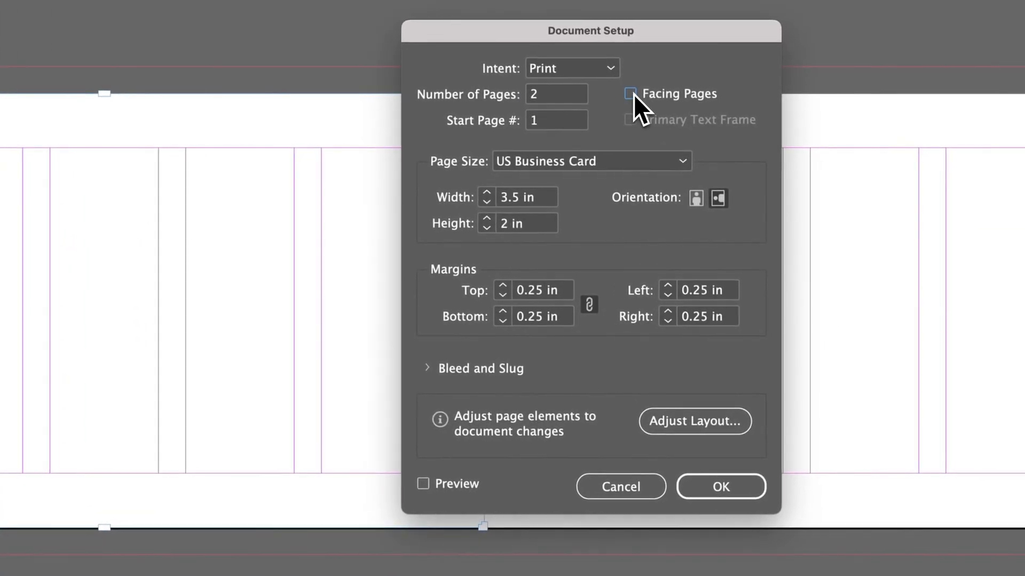
left_click(718, 486)
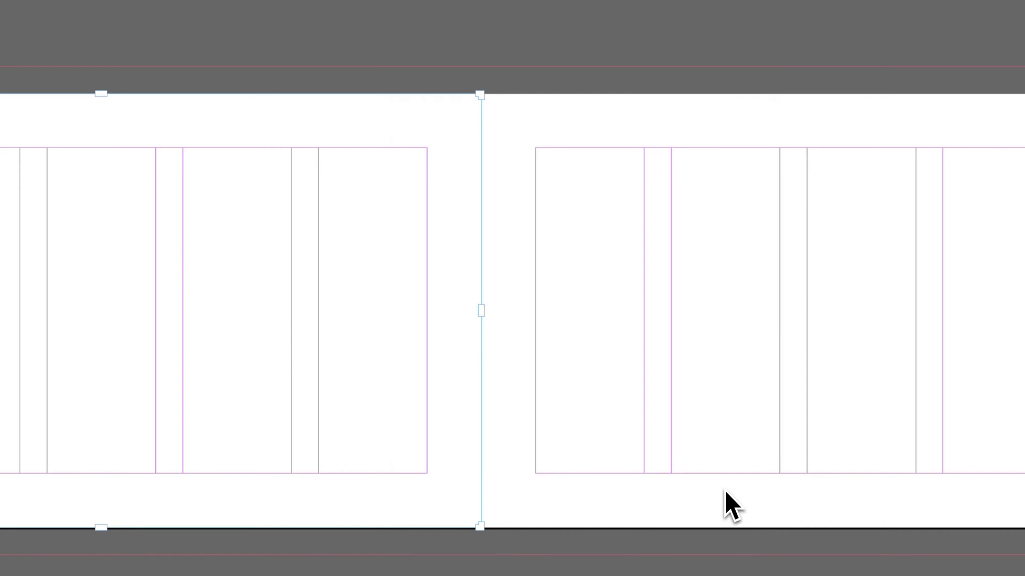
Step: Move the first page left to leave a gap, and zoom to frame both pages
left_click_drag(412, 159, 293, 156)
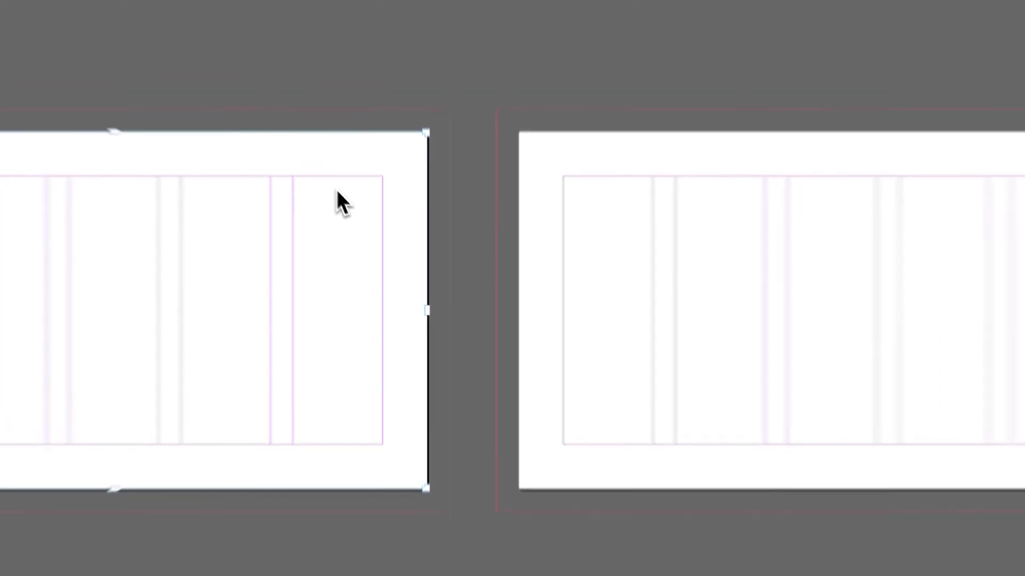
key("super+minus")
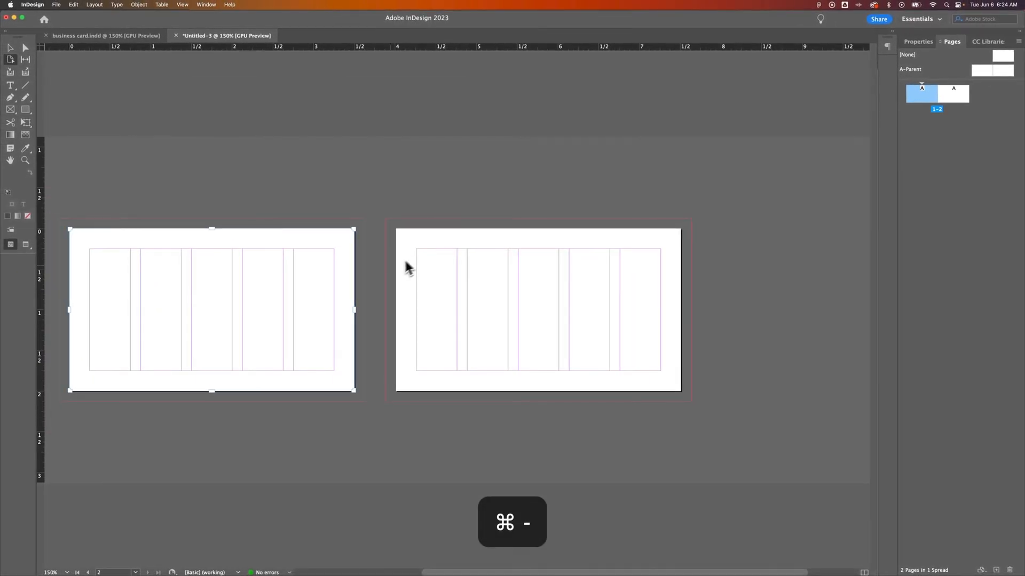
left_click_drag(405, 262, 465, 246)
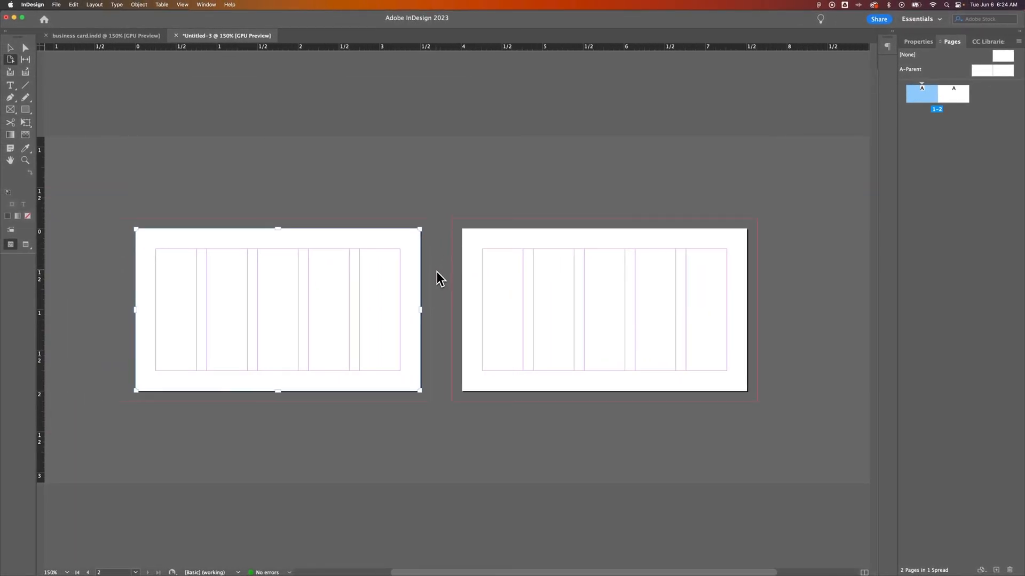
key("z")
left_click_drag(437, 293, 462, 295)
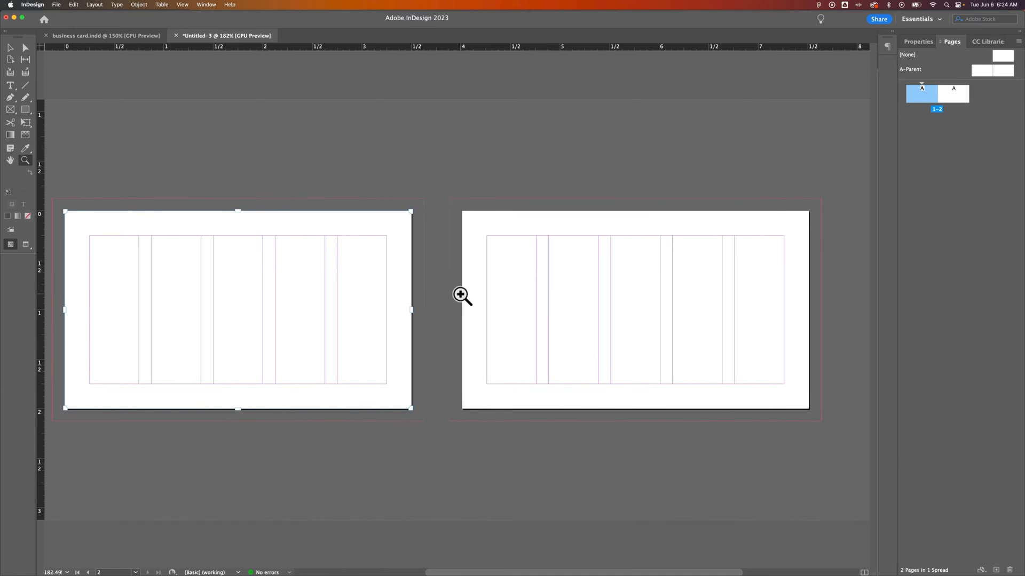
key("v")
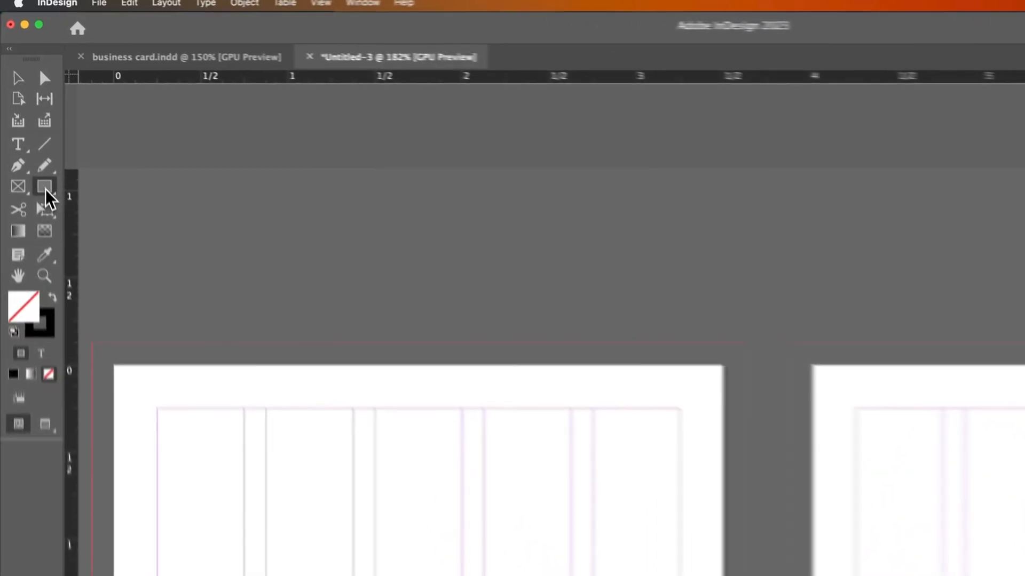
Step: With the Rectangle tool active, set the stroke to None
left_click(26, 110)
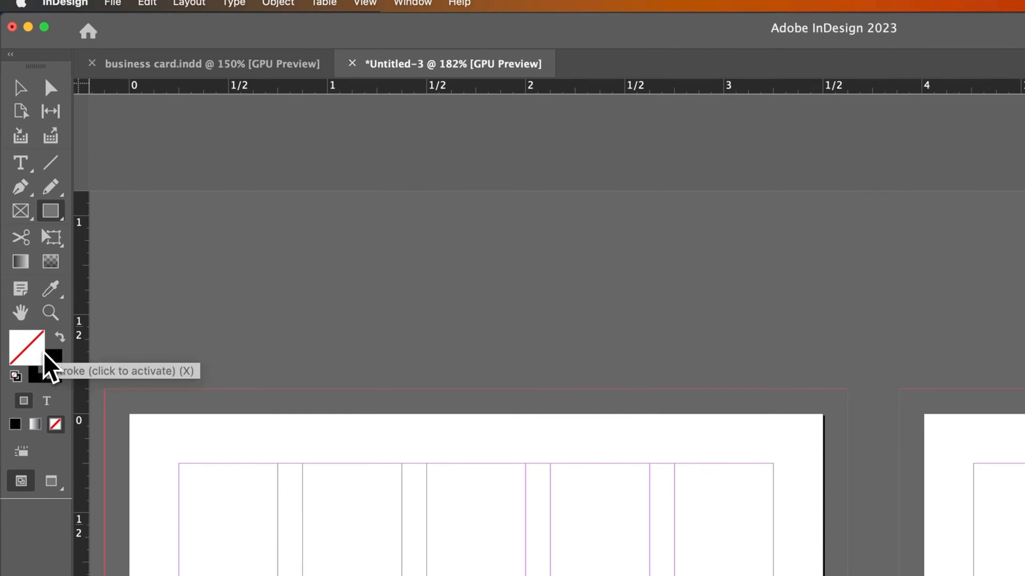
left_click(60, 338)
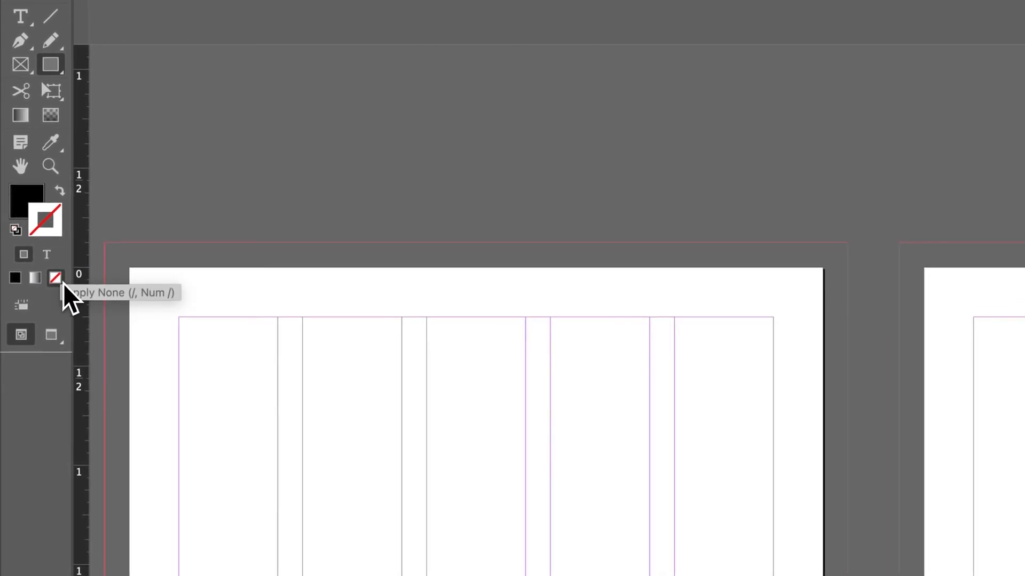
left_click(26, 200)
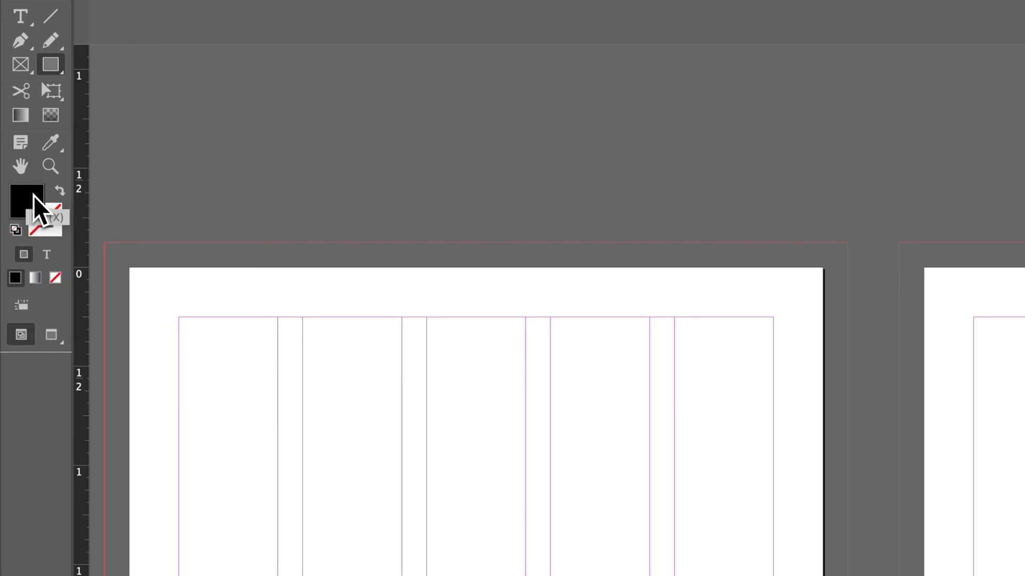
Step: Set the fill colour to medium blue 2347ae (R 35, G 71, B 174)
double_click(35, 205)
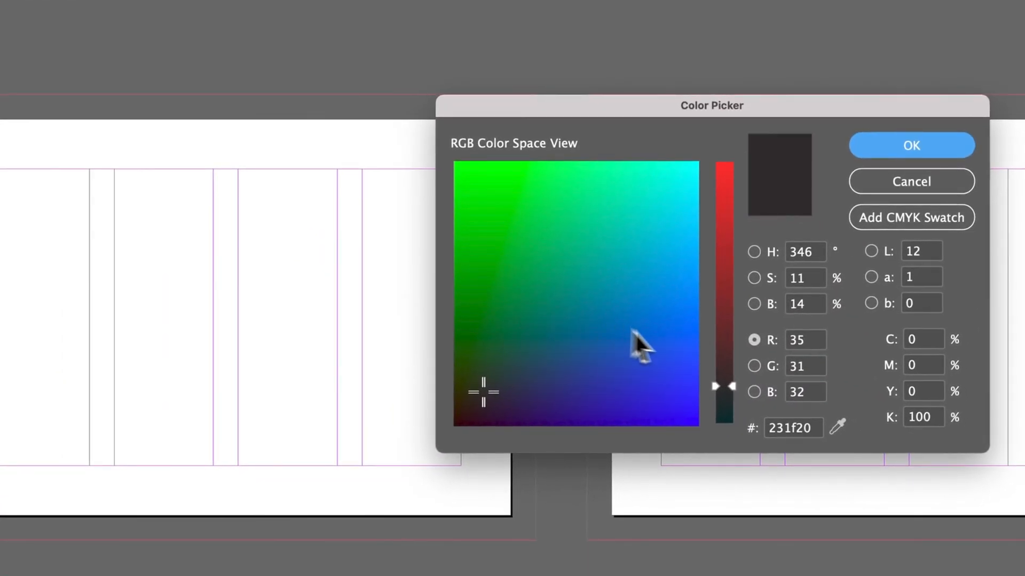
left_click(729, 388)
mouse_move(725, 386)
left_mouse_down()
mouse_move(725, 418)
mouse_move(729, 167)
left_mouse_up()
mouse_move(670, 184)
left_mouse_down()
mouse_move(659, 204)
mouse_move(691, 155)
mouse_move(567, 320)
left_mouse_up()
left_click_drag(730, 188, 735, 387)
left_click_drag(586, 327, 620, 351)
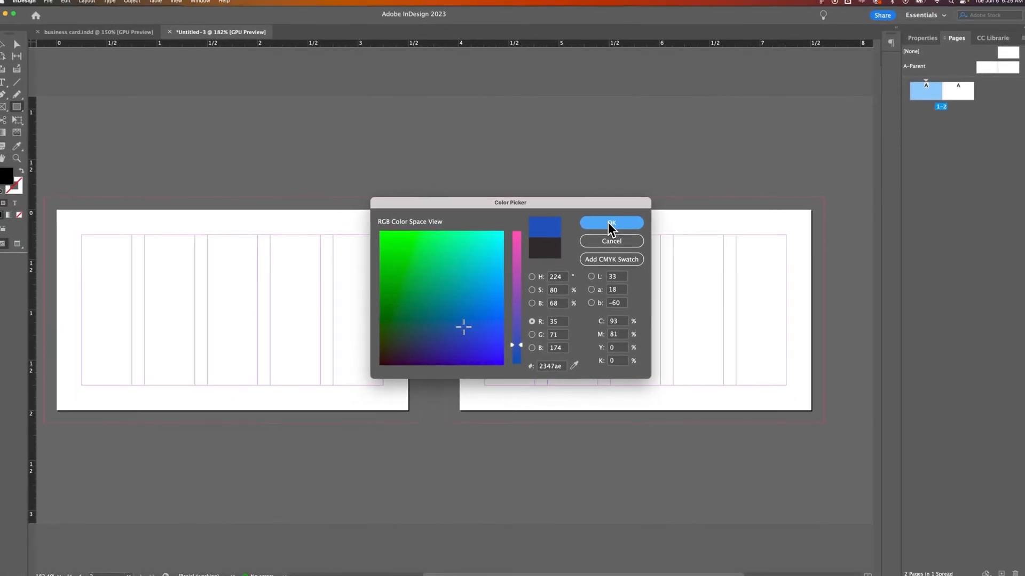
left_click(571, 152)
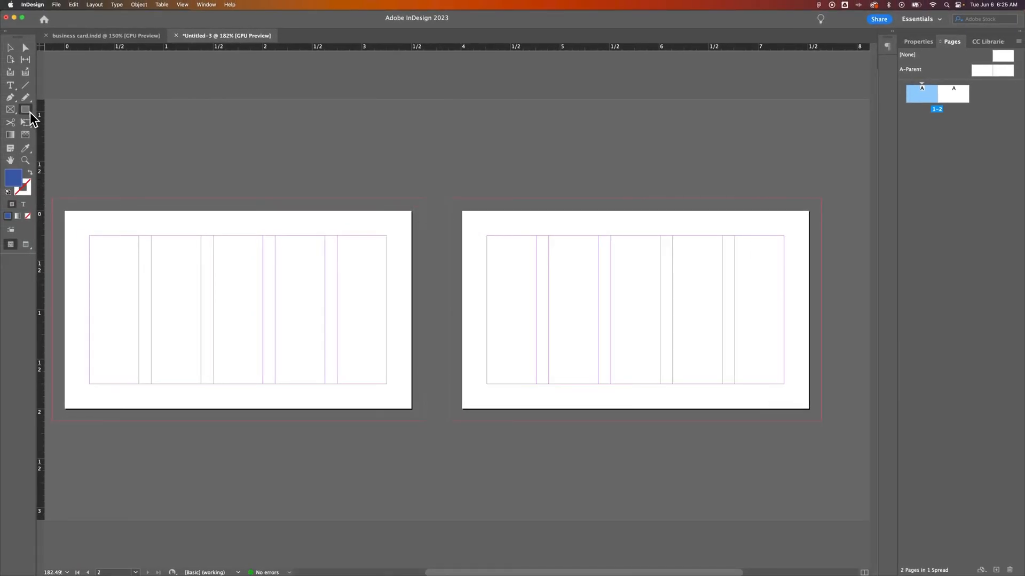
Step: Draw a blue rectangle over the first card page from the top-left bleed corner
key("r")
key("m")
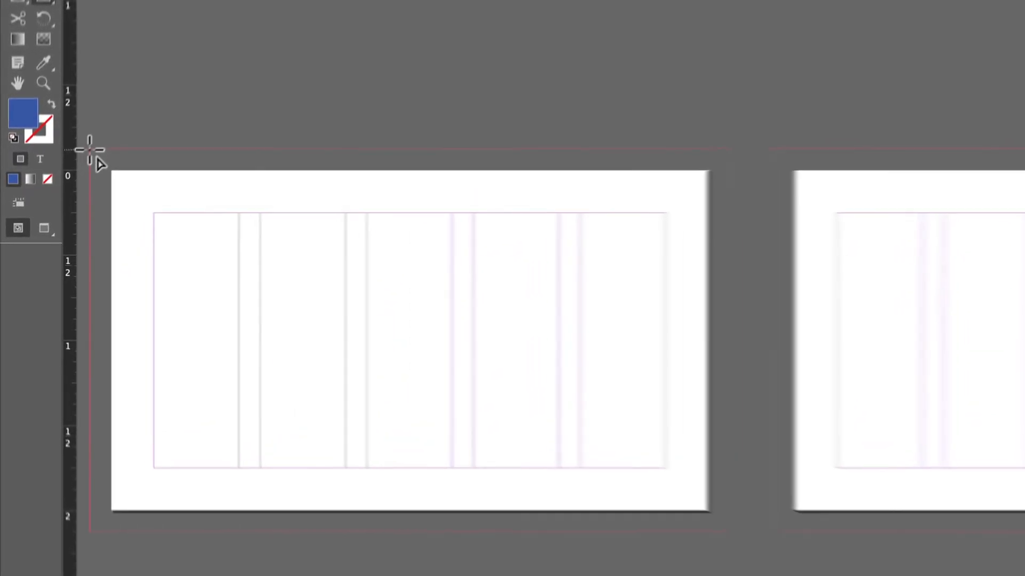
left_click_drag(51, 199, 424, 424)
left_click_drag(609, 356, 608, 350)
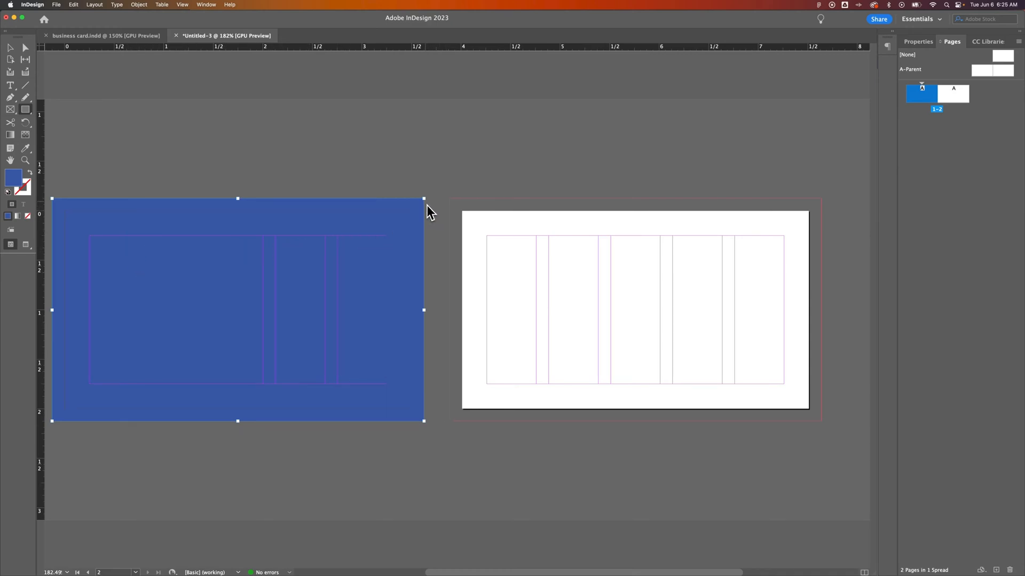
Step: Resize the rectangle's top-left and bottom-right corners out to the bleed edges
key("v")
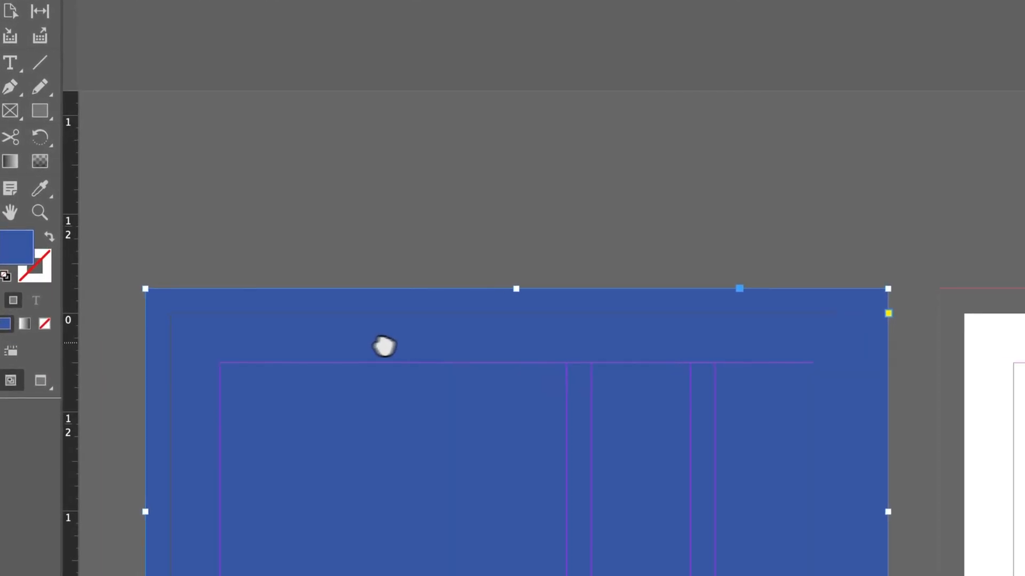
left_click_drag(384, 346, 640, 338)
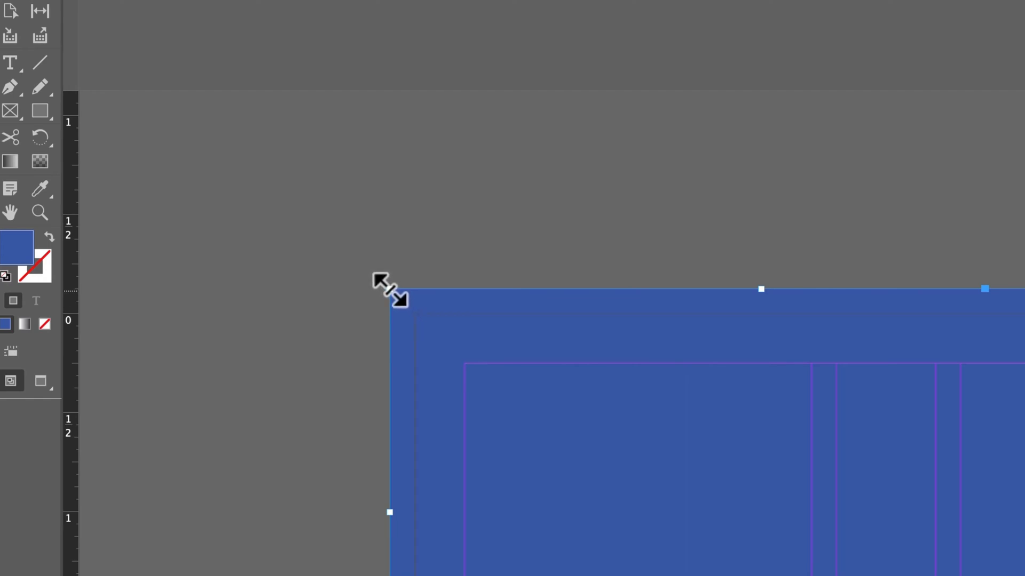
mouse_move(390, 290)
left_mouse_down()
mouse_move(339, 248)
mouse_move(382, 275)
left_mouse_up()
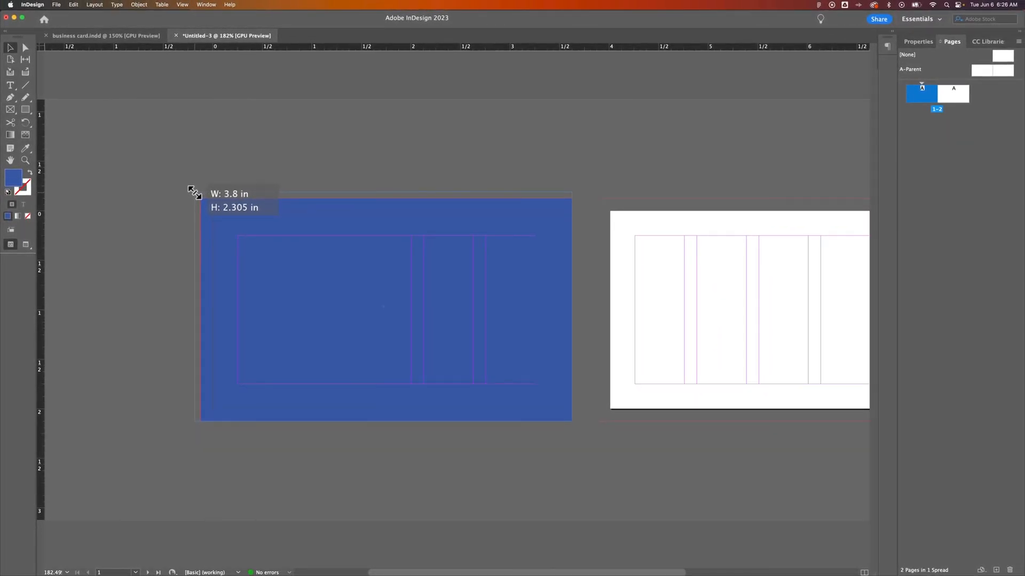
left_click_drag(194, 193, 195, 194)
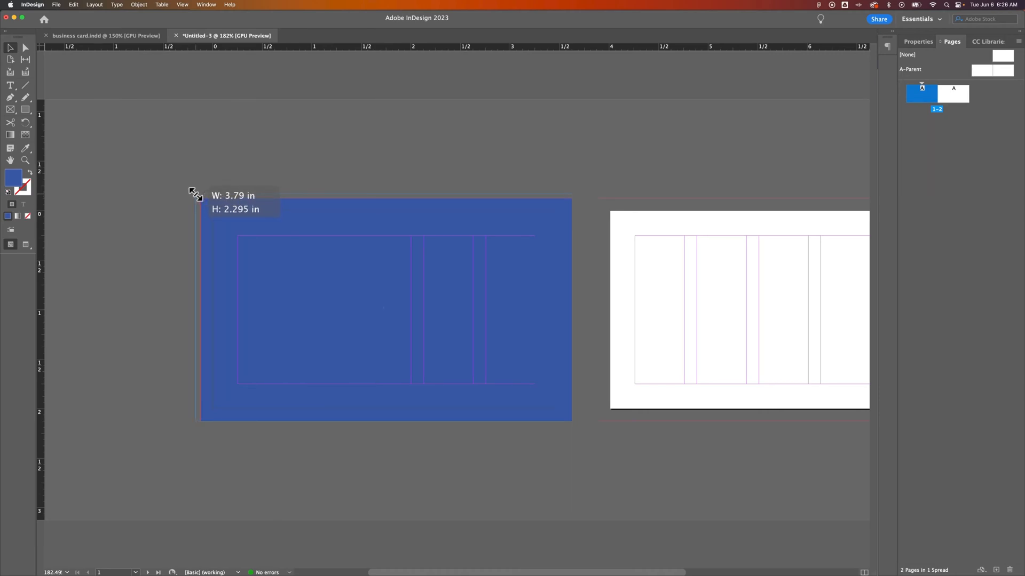
left_click_drag(195, 194, 195, 195)
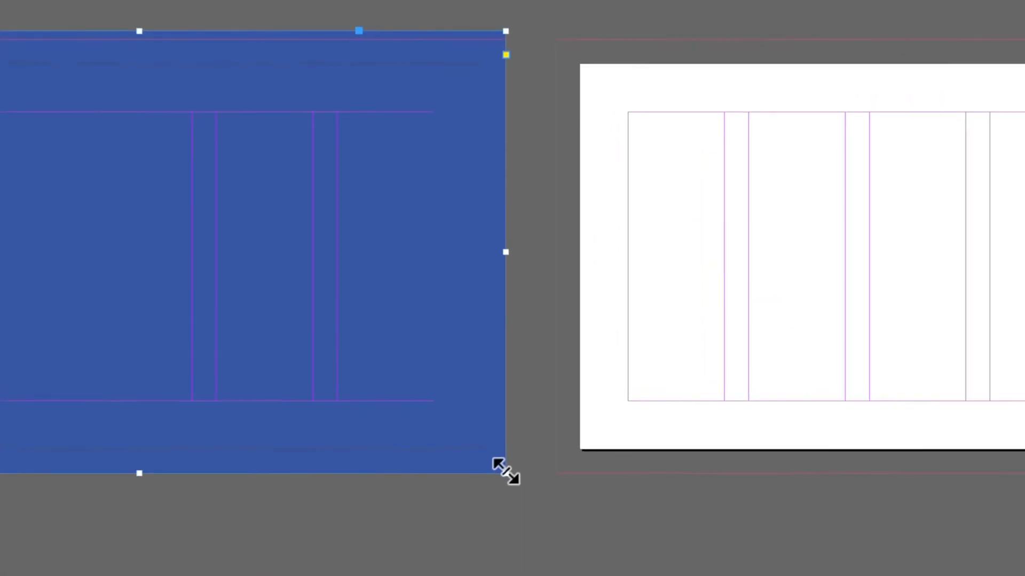
left_click_drag(505, 472, 511, 486)
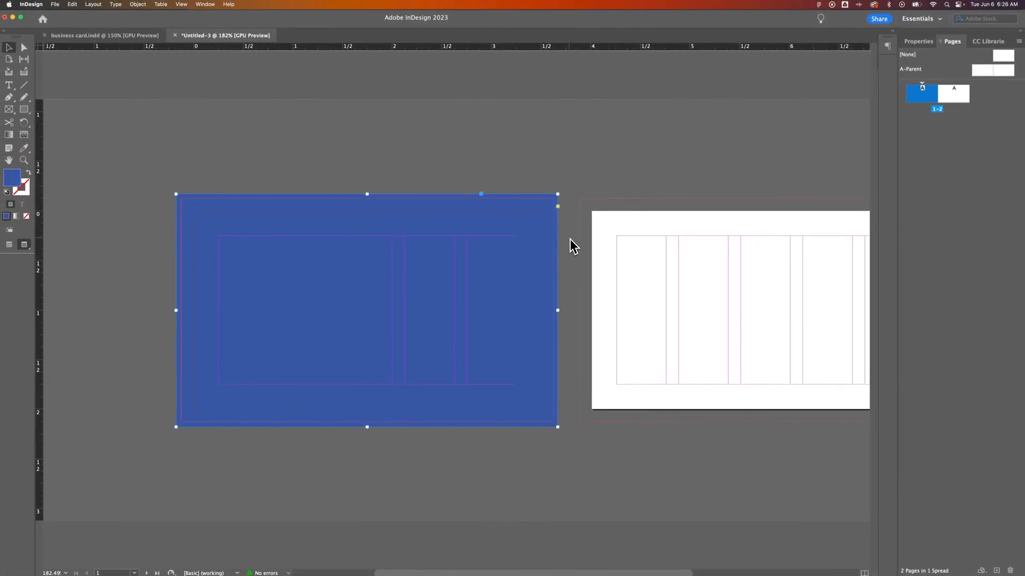
Step: Check the card in Preview mode, then lock the blue rectangle with ⌘L
key("w")
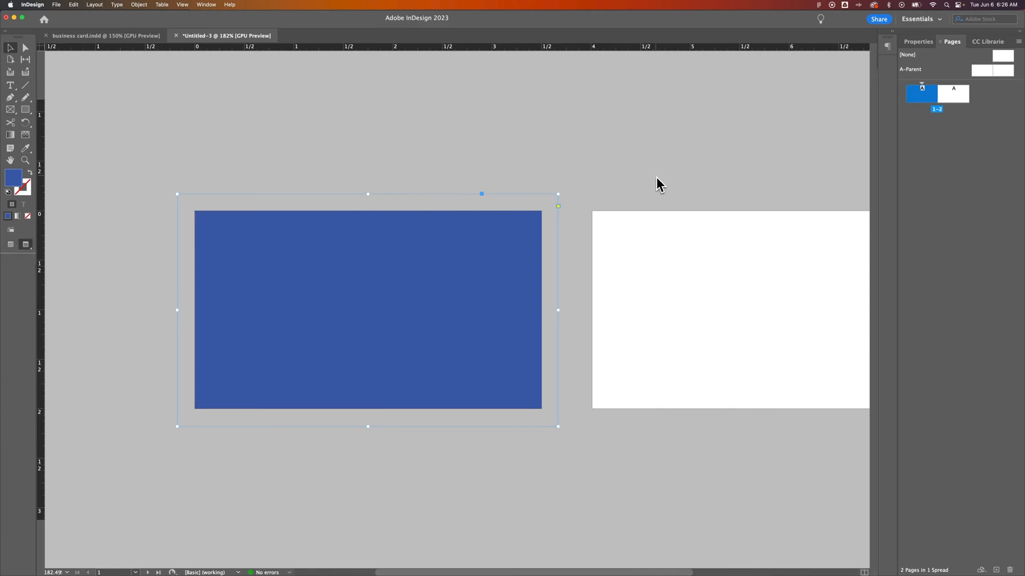
key("space")
left_click_drag(664, 179, 767, 172)
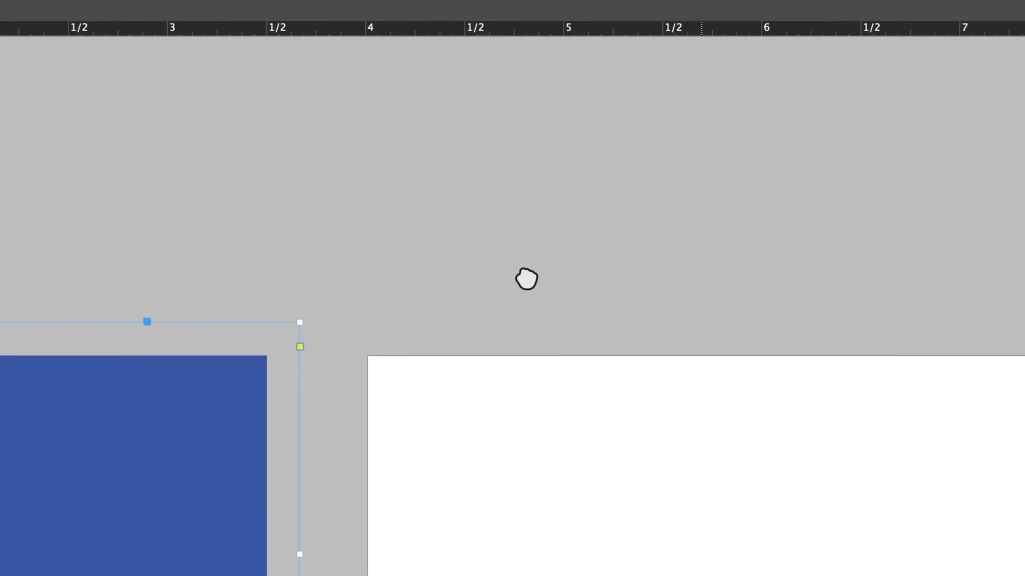
left_click_drag(526, 279, 515, 280)
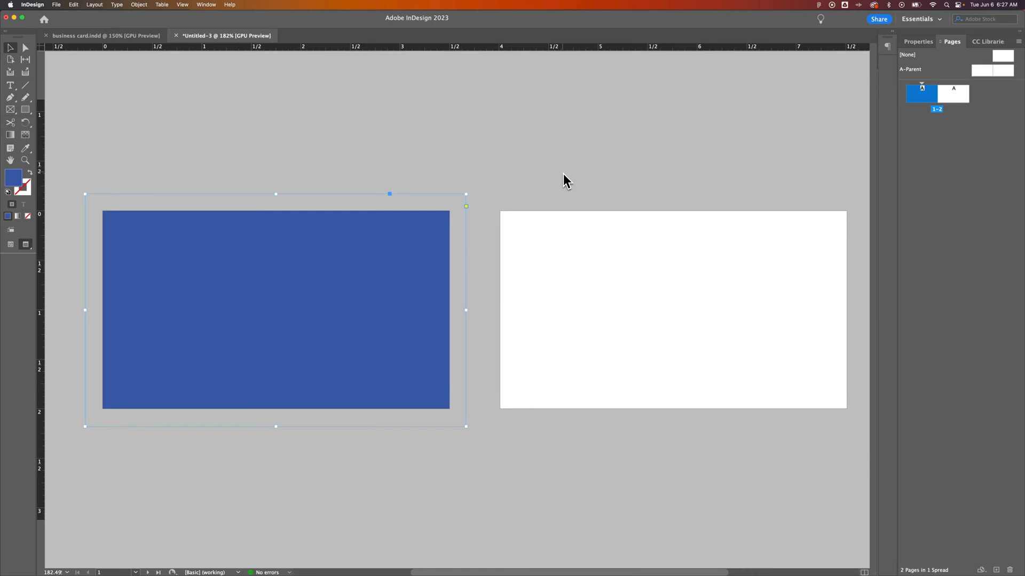
key("w")
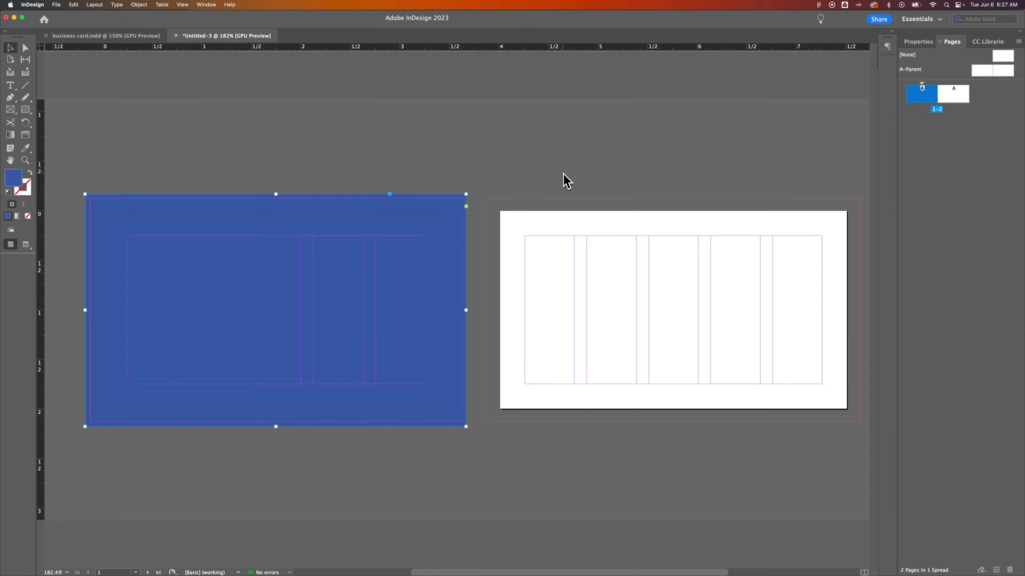
scroll(415, 183, "left", 4)
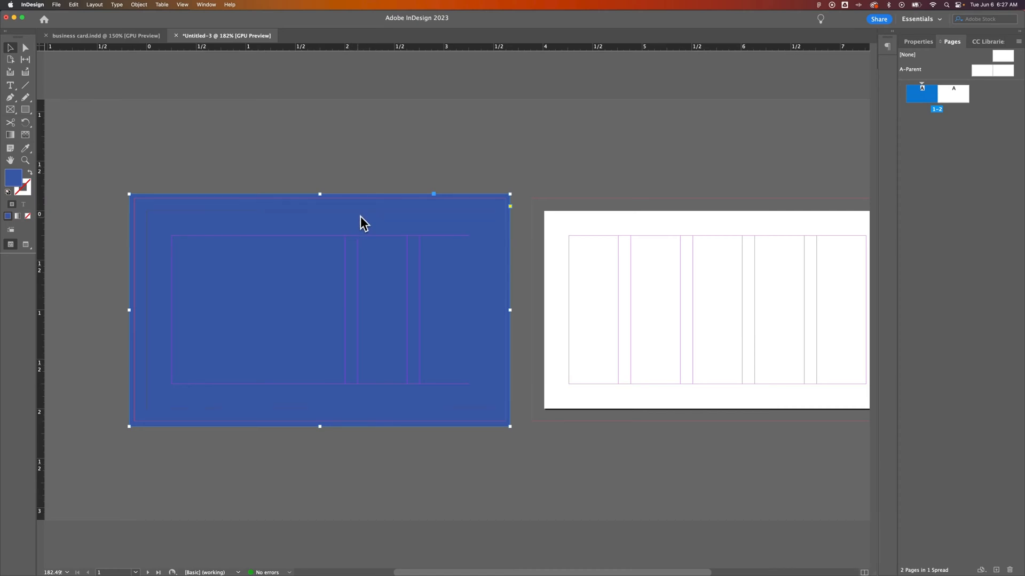
key("super+l")
Step: Set the Rectangle tool's fill to white (ffffff) and show the Properties panel
right_click(353, 216)
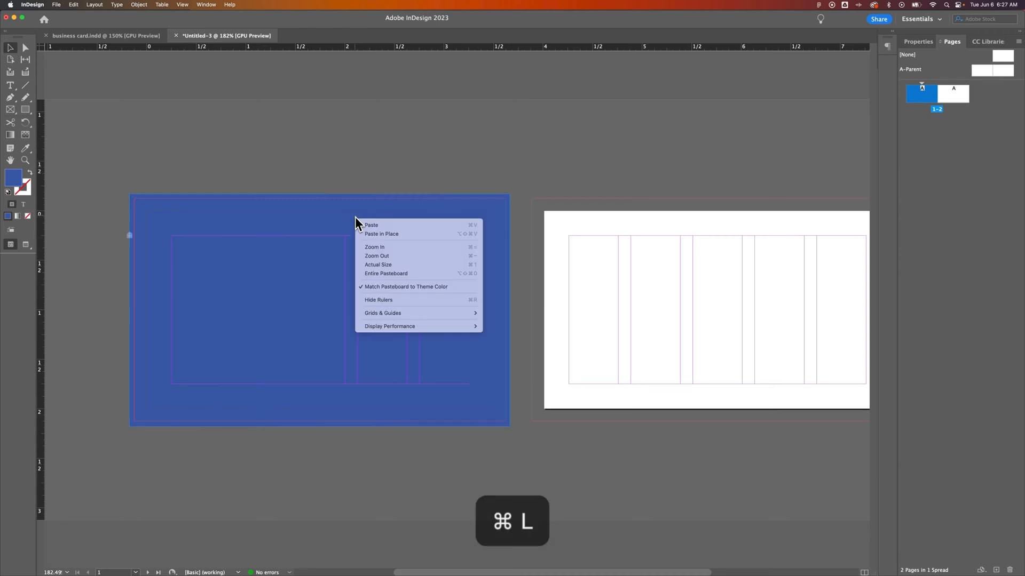
left_click(356, 181)
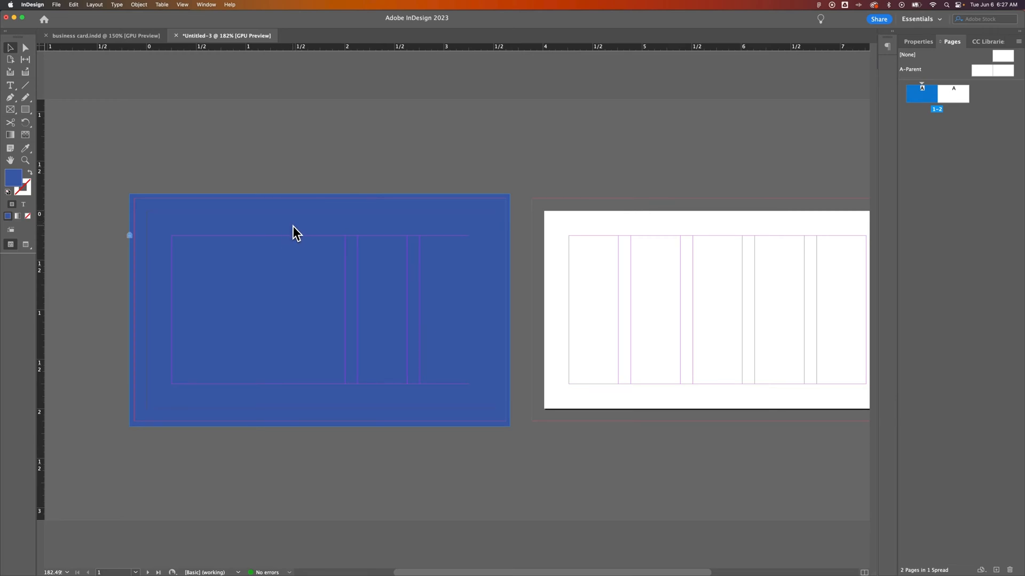
left_click(26, 110)
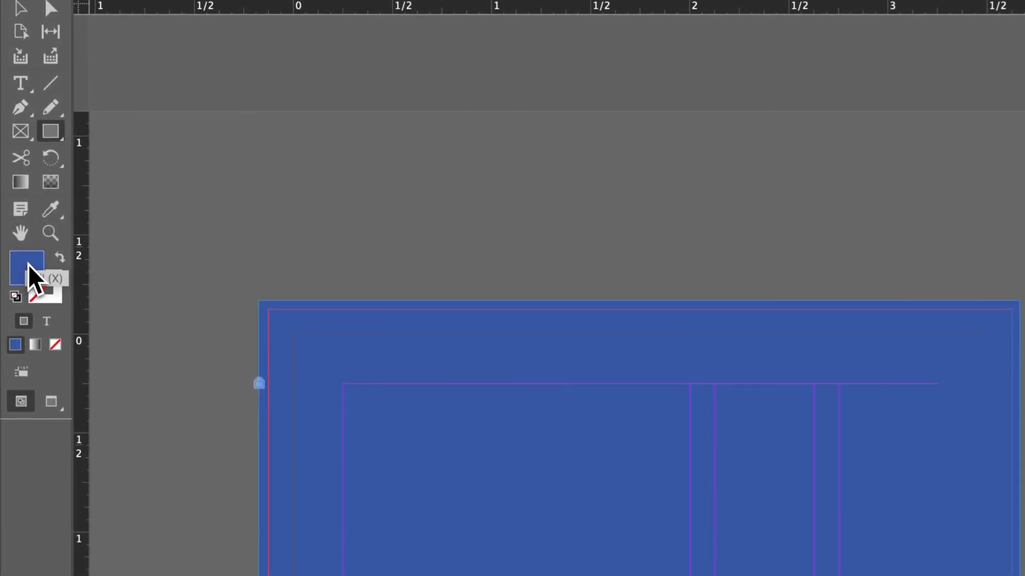
double_click(30, 264)
mouse_move(967, 394)
left_mouse_down()
mouse_move(948, 406)
mouse_move(1016, 367)
left_mouse_up()
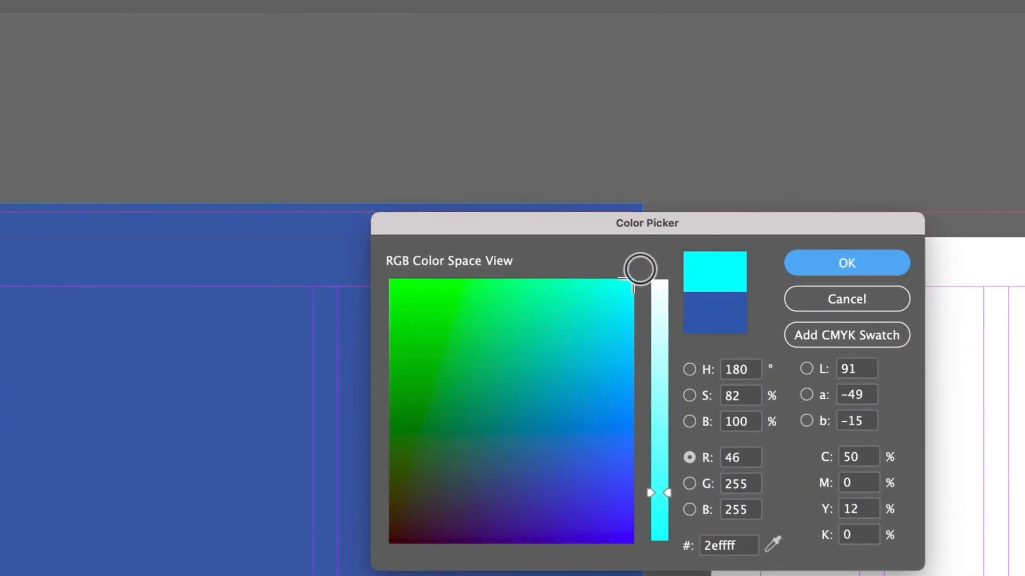
left_click_drag(664, 295, 664, 272)
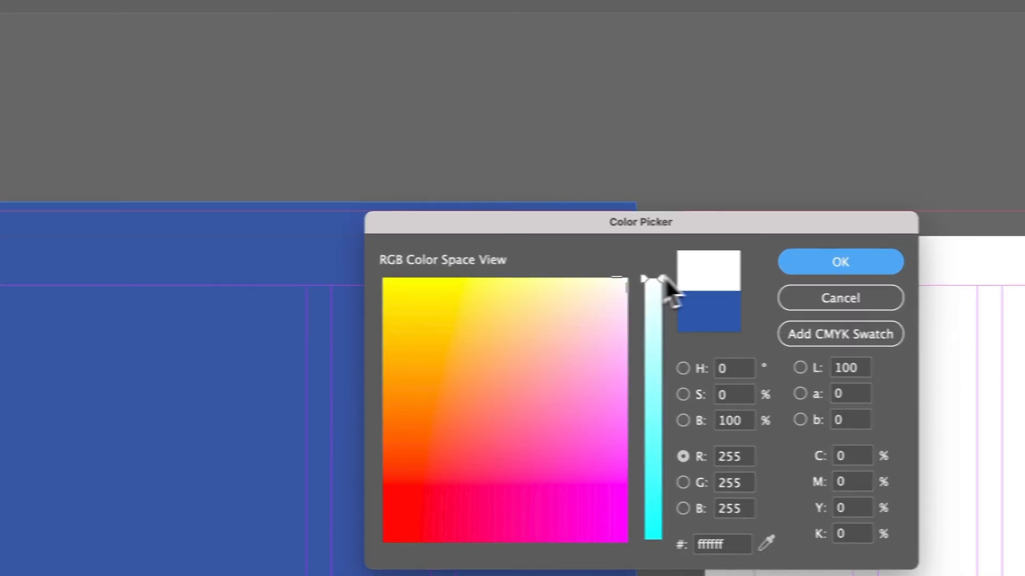
left_click(854, 265)
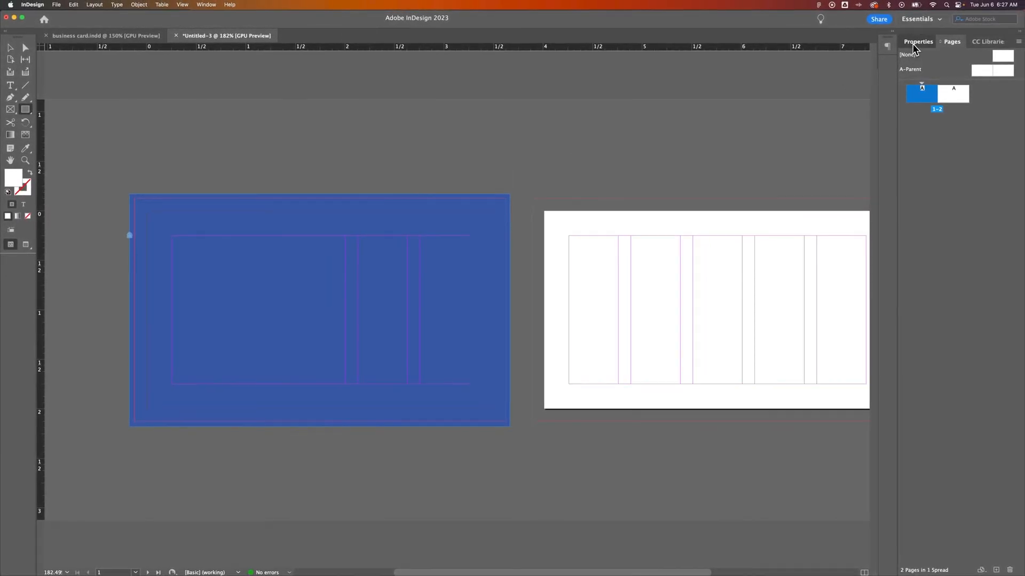
left_click(916, 43)
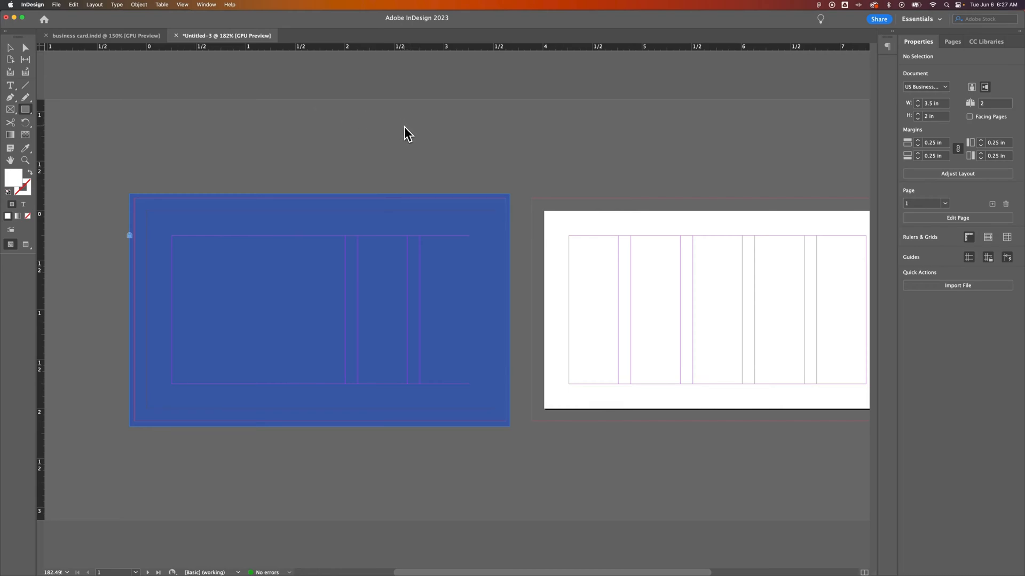
Step: Open the Color panel, then the Swatches panel, and drag it into place
left_click(206, 5)
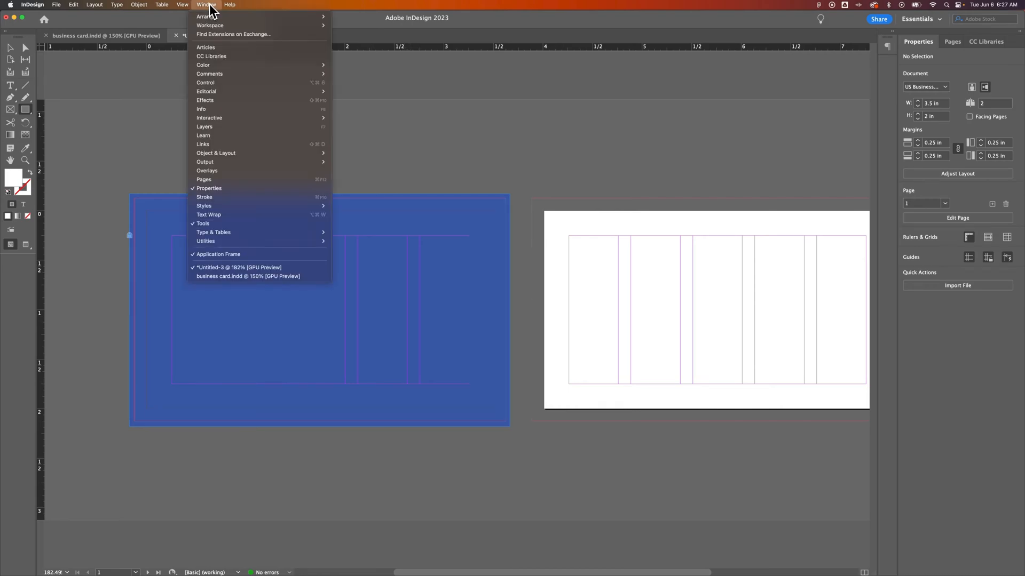
mouse_move(232, 66)
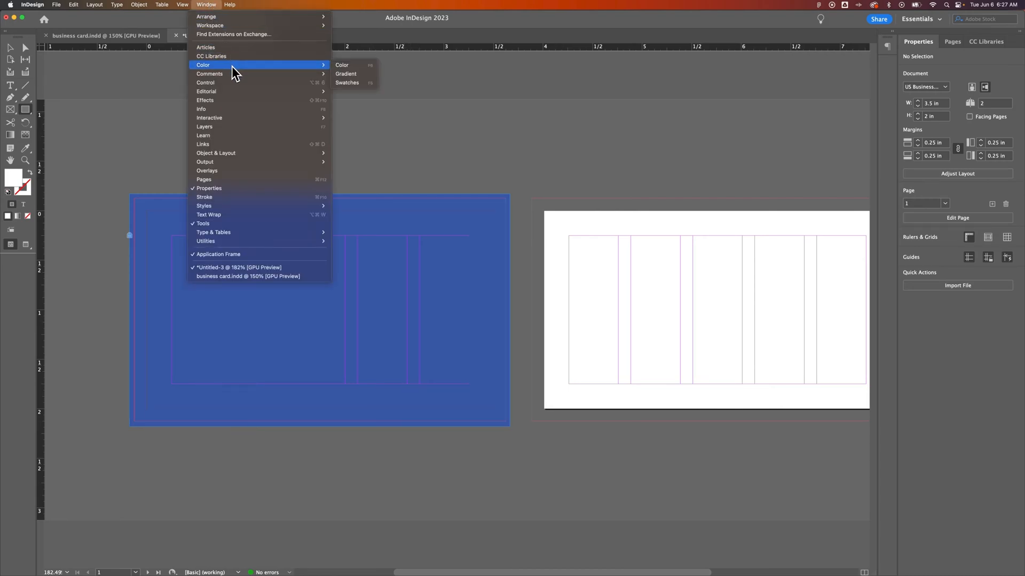
left_click(350, 66)
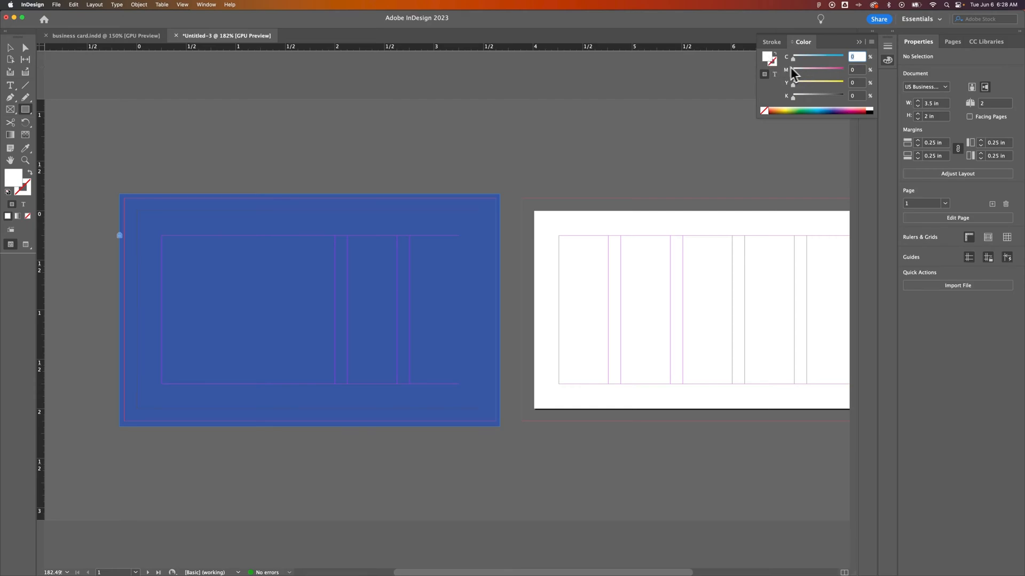
left_click(208, 5)
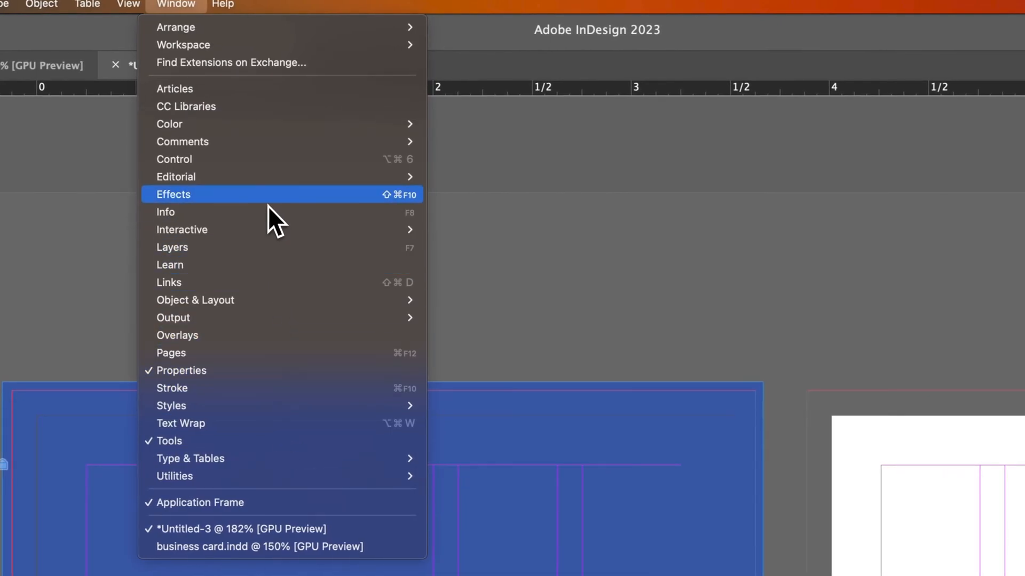
mouse_move(302, 128)
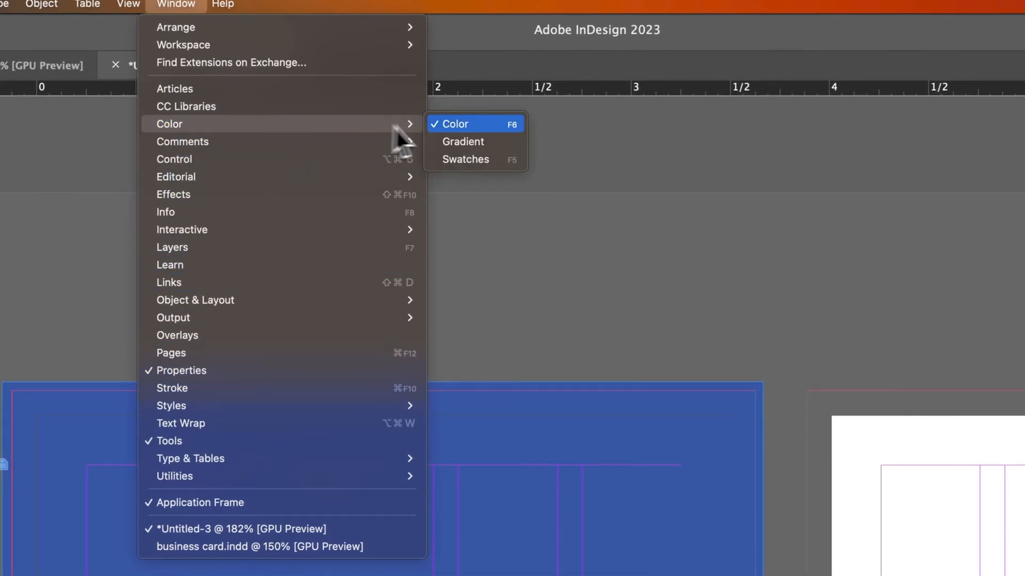
left_click(471, 159)
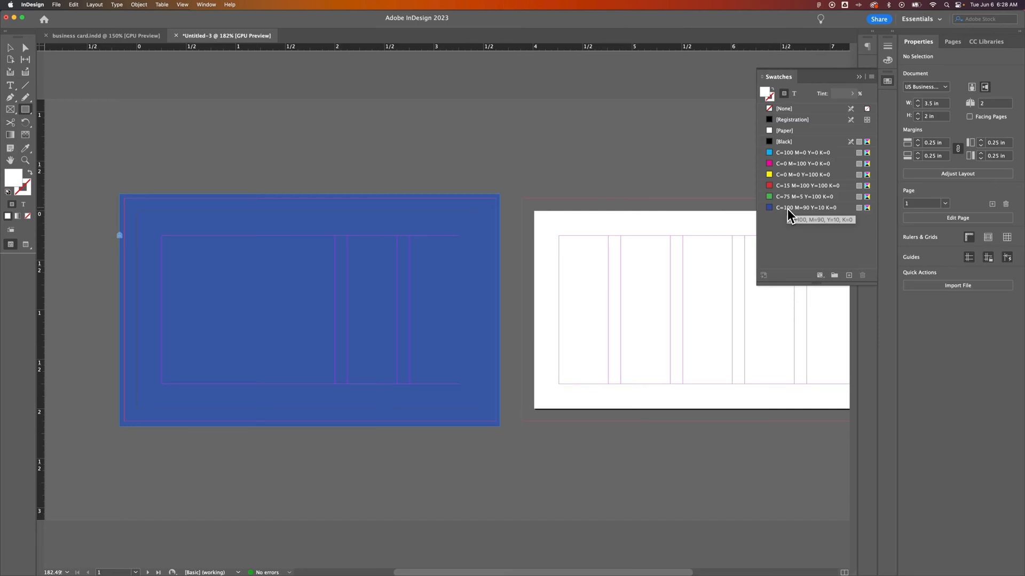
left_click_drag(776, 210, 449, 229)
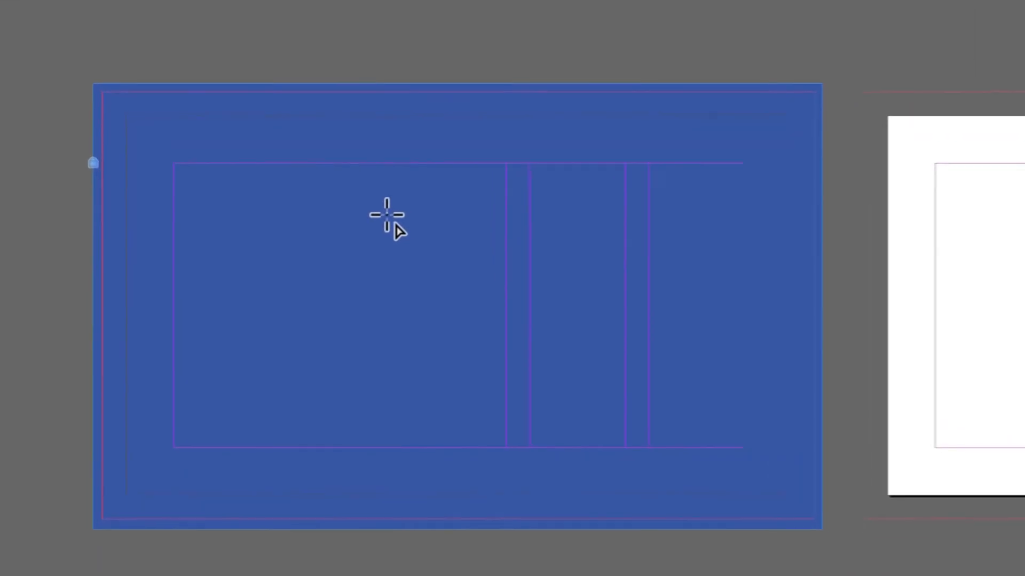
Step: Draw a white 0.75 × 0.75 in square on the blue front page
left_click_drag(272, 263, 278, 278)
mouse_move(408, 241)
left_mouse_down()
mouse_move(448, 259)
mouse_move(411, 251)
mouse_move(402, 247)
mouse_move(545, 277)
mouse_move(553, 357)
mouse_move(479, 323)
mouse_move(546, 333)
mouse_move(558, 359)
left_mouse_up()
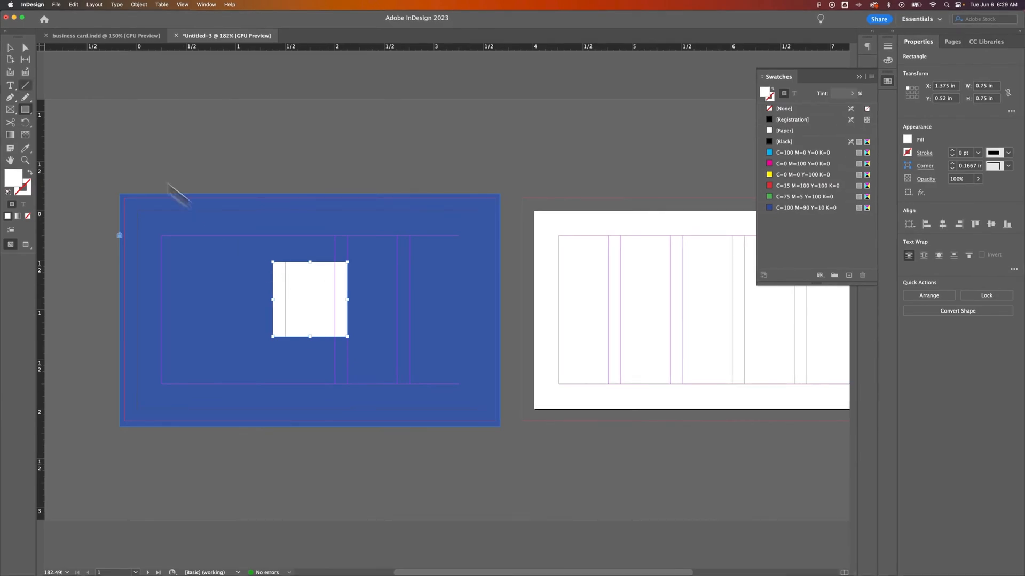
left_click(11, 49)
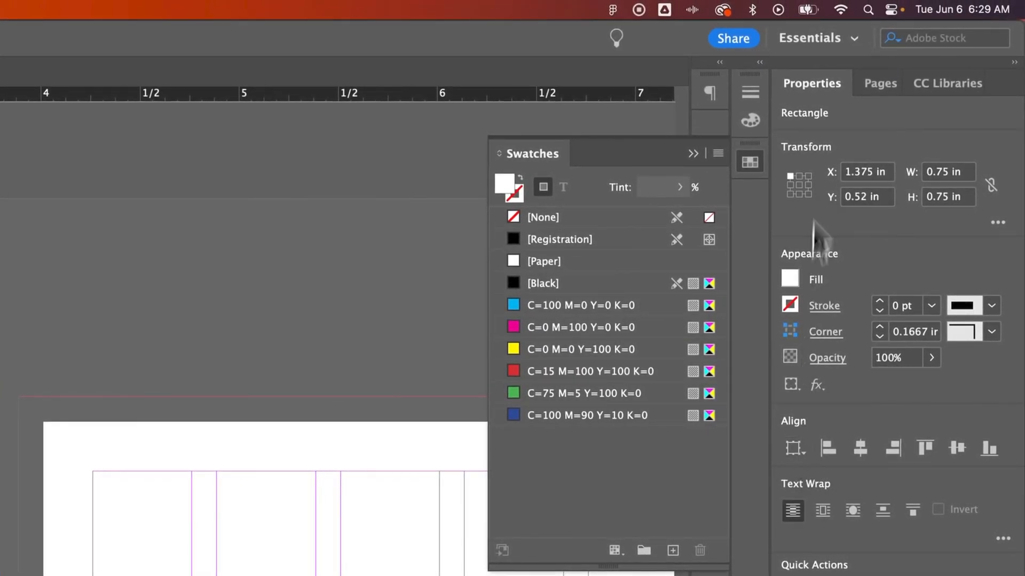
Step: Centre the square vertically relative to the margins, then deselect it
left_click(800, 450)
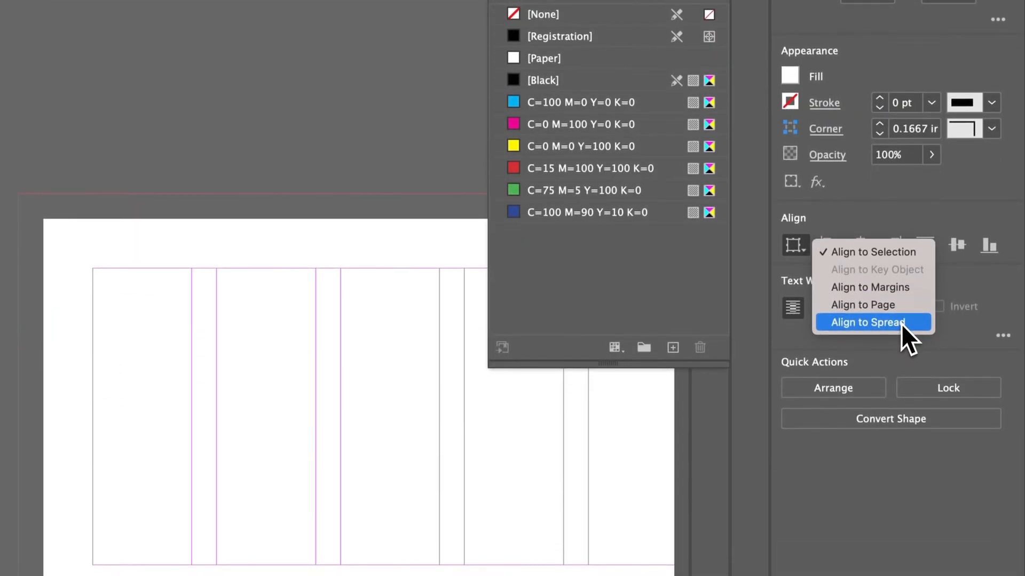
left_click(895, 291)
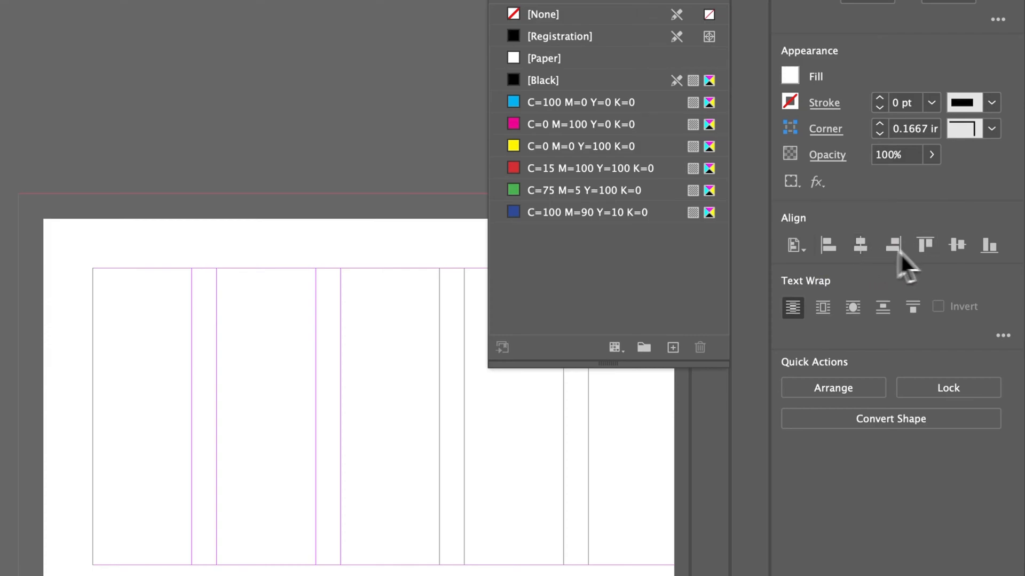
left_click(957, 245)
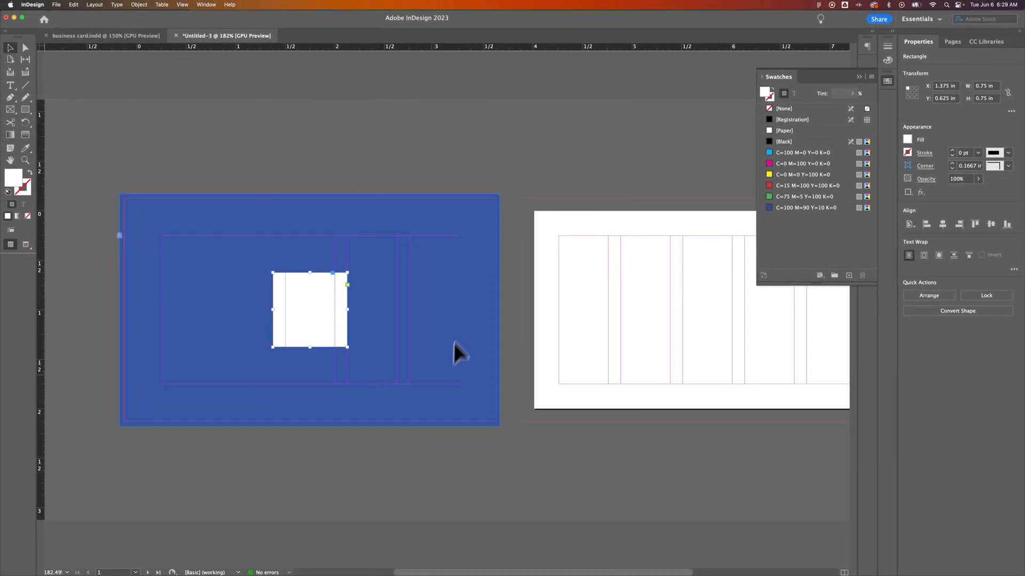
left_click(474, 264)
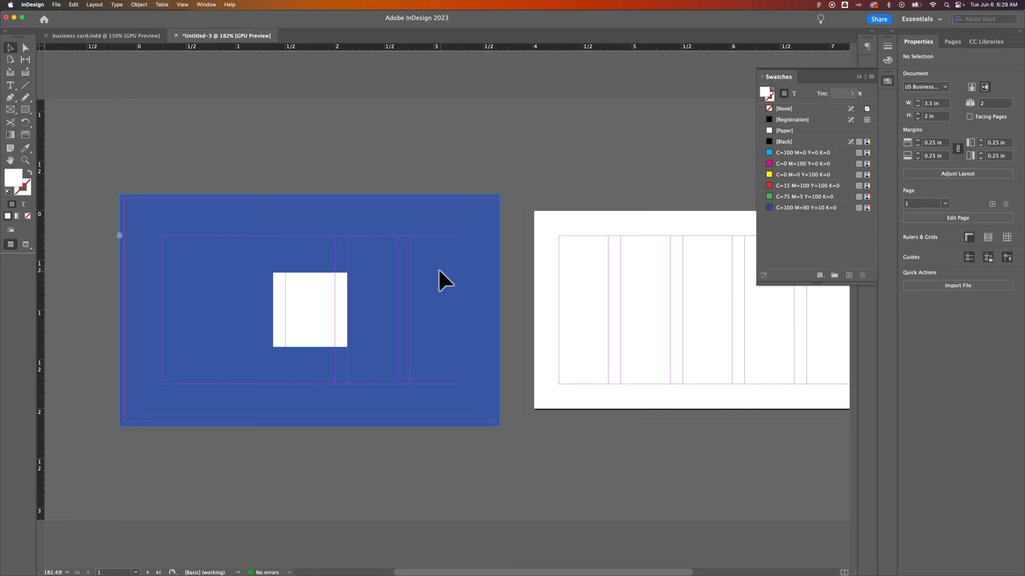
Step: Draw a text frame right of the white square and type a capital S
key("t")
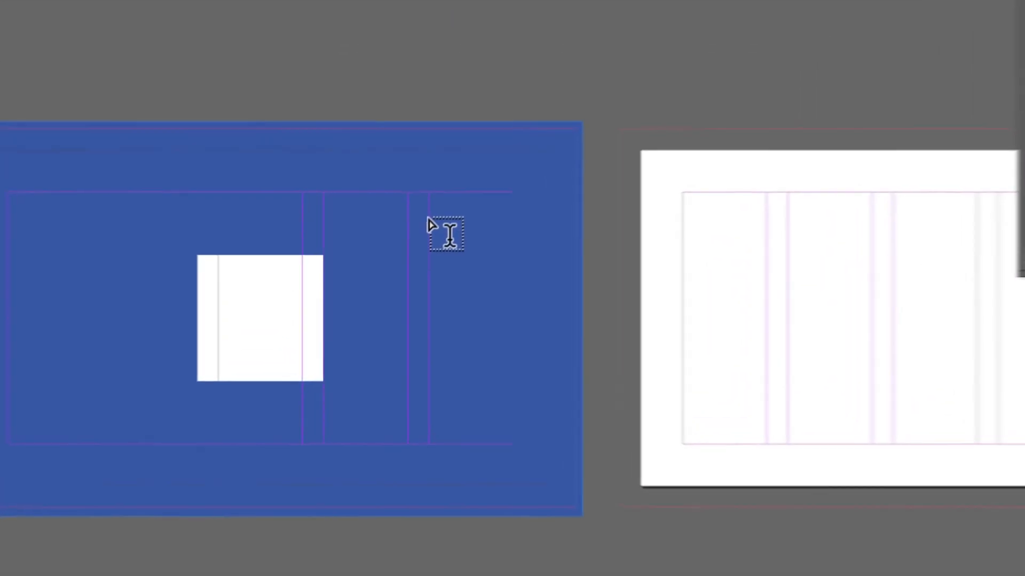
left_click_drag(408, 252, 484, 334)
left_click_drag(586, 371, 566, 335)
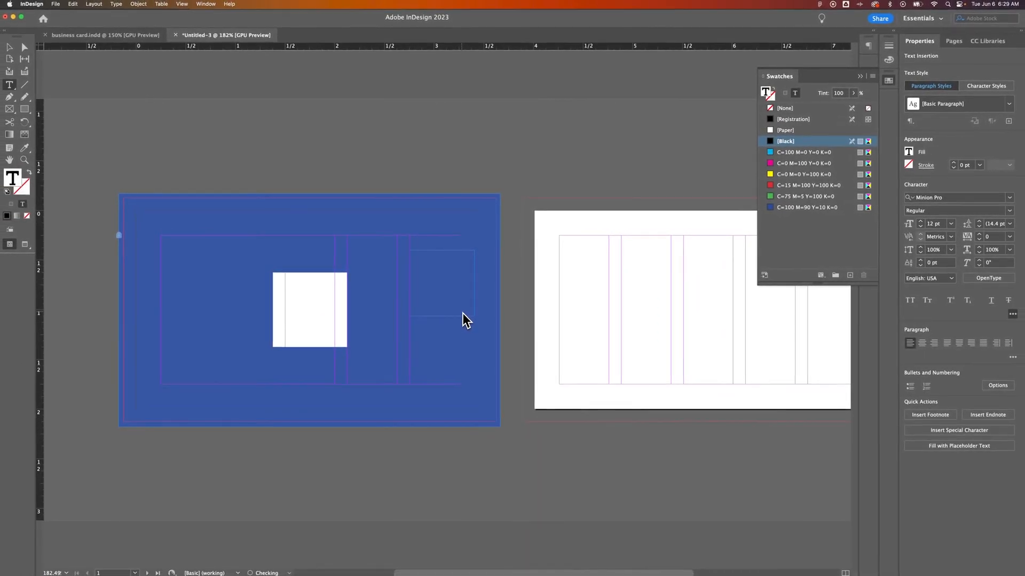
type("S")
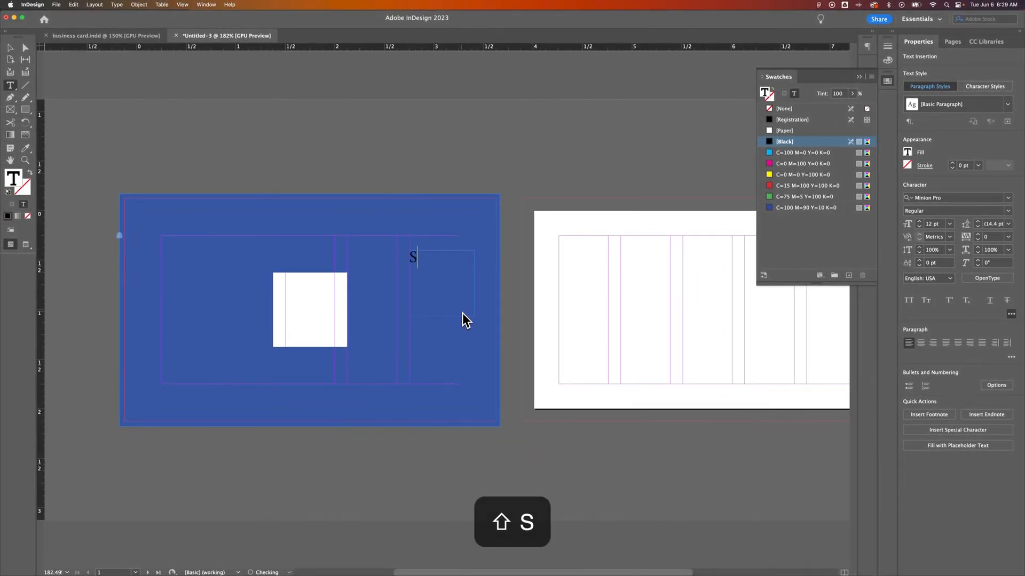
Step: Set the S in Inter Black at 36 pt
double_click(412, 257)
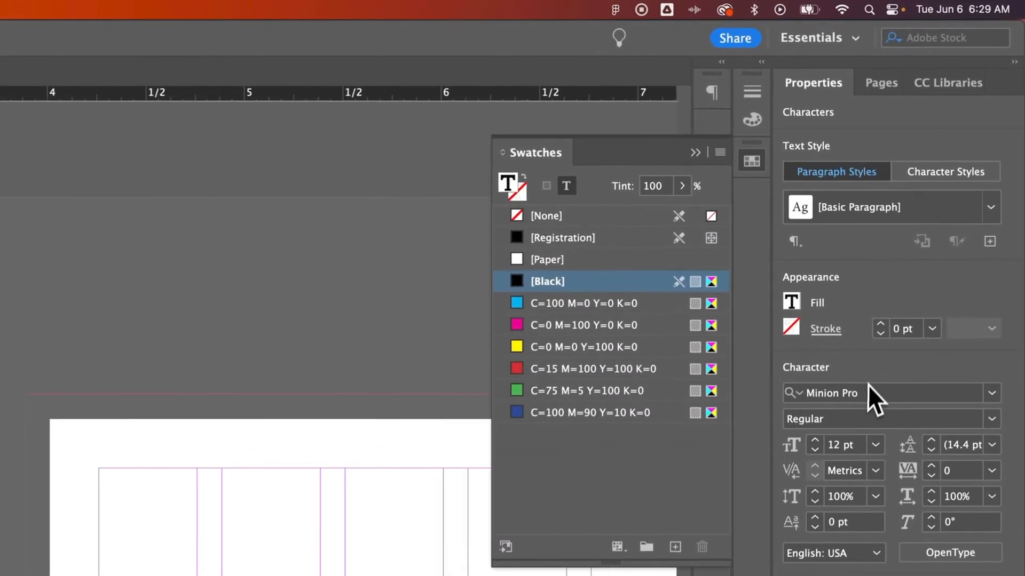
left_click(863, 393)
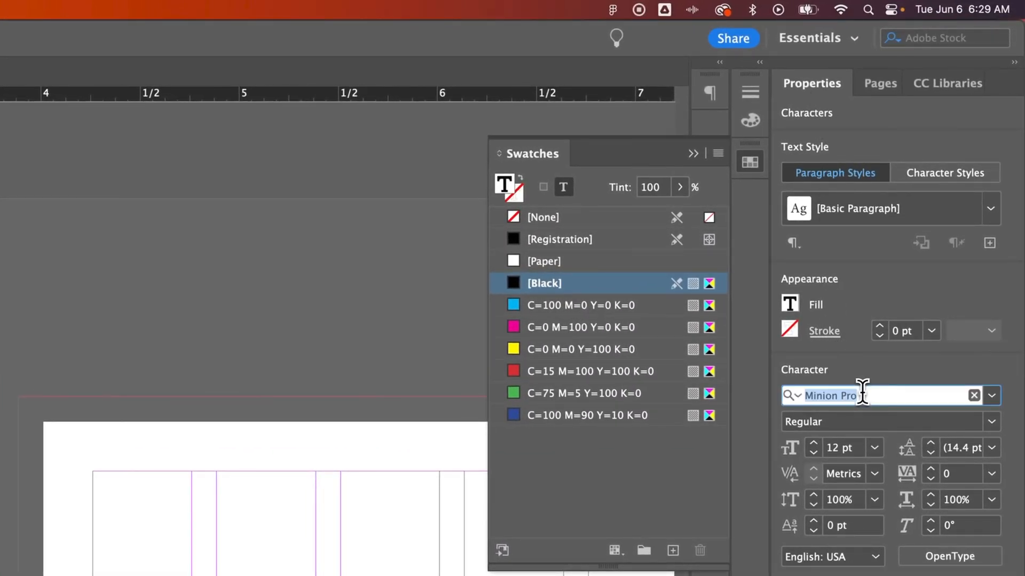
type("inter")
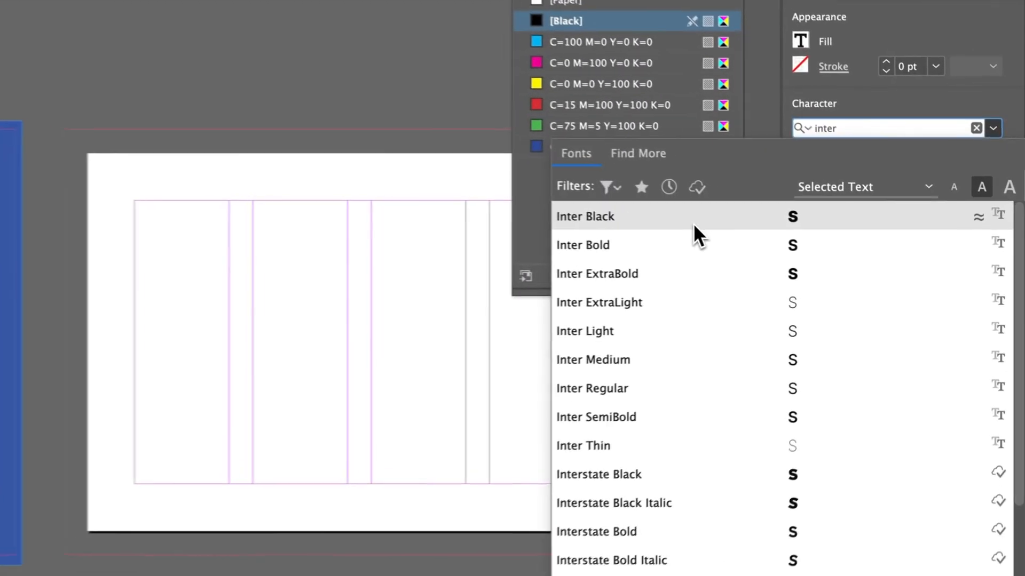
left_click(853, 244)
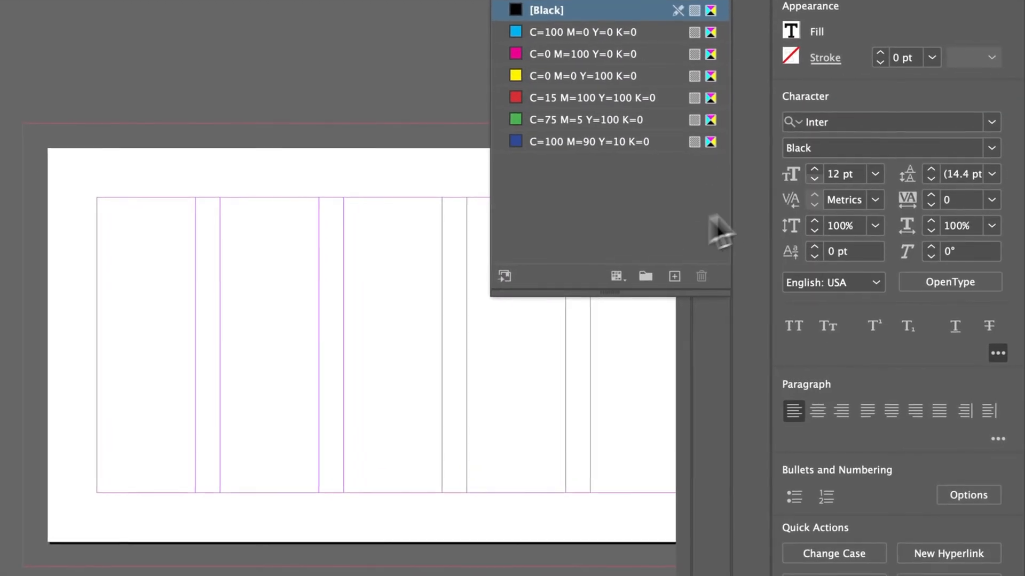
left_click(874, 174)
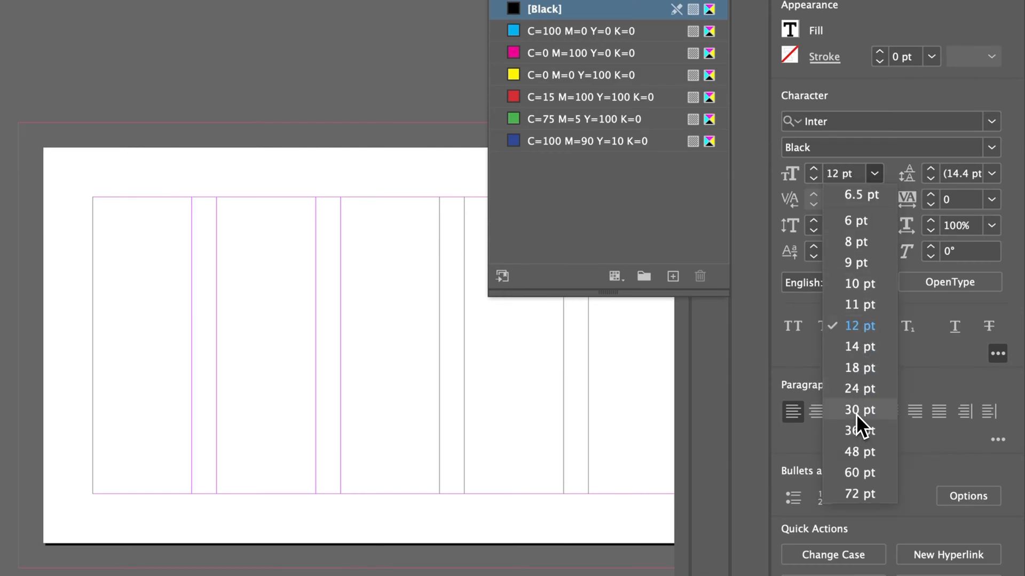
left_click(857, 411)
left_click(875, 176)
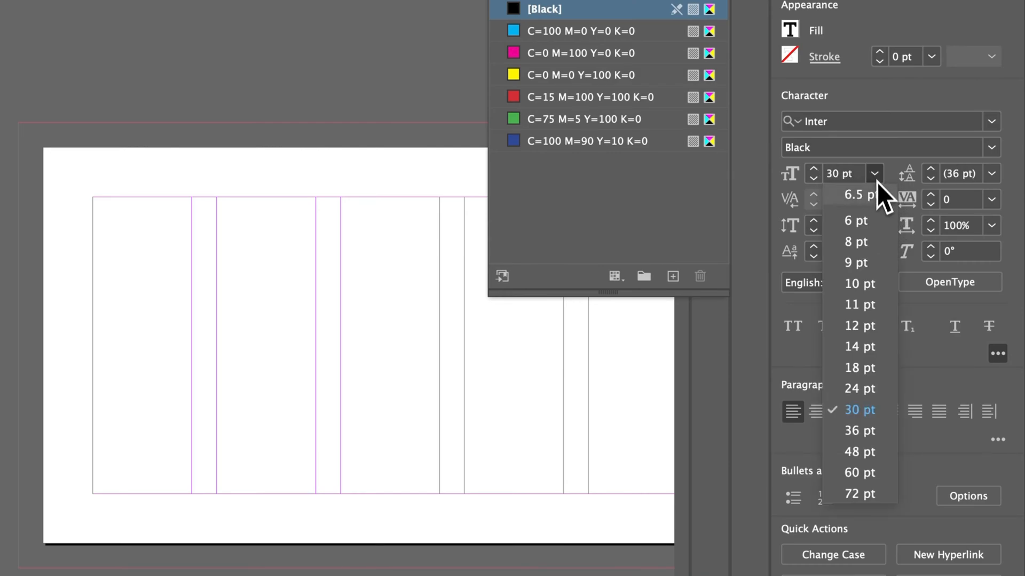
left_click(862, 430)
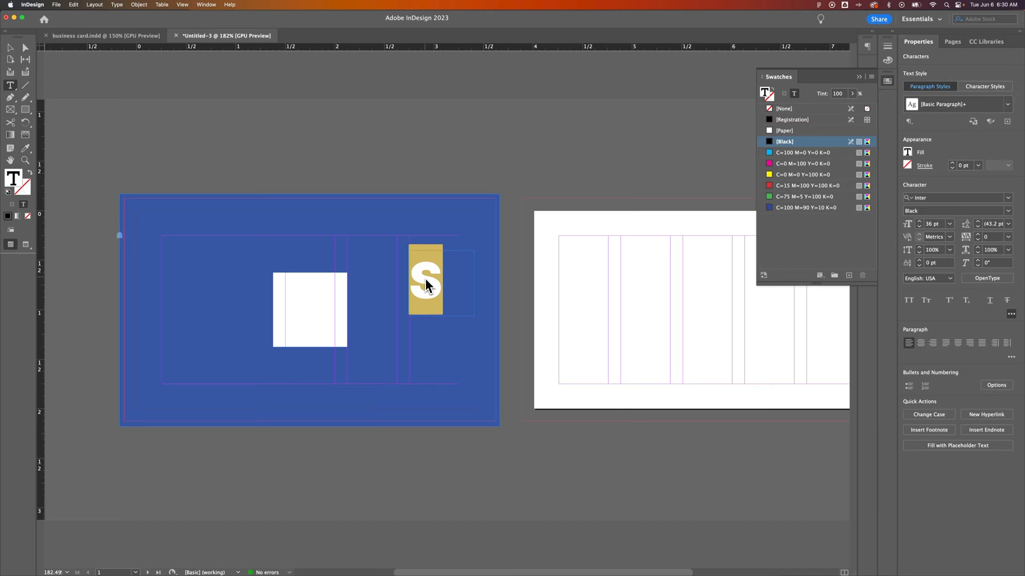
Step: Convert the S frame to outlines and centre it horizontally and vertically on the card
left_click(11, 50)
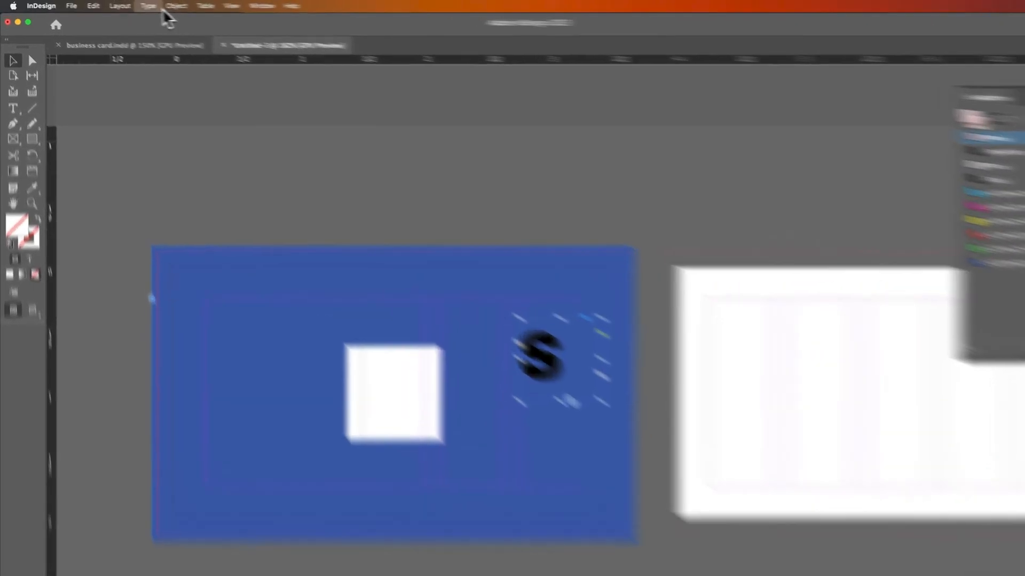
left_click(119, 6)
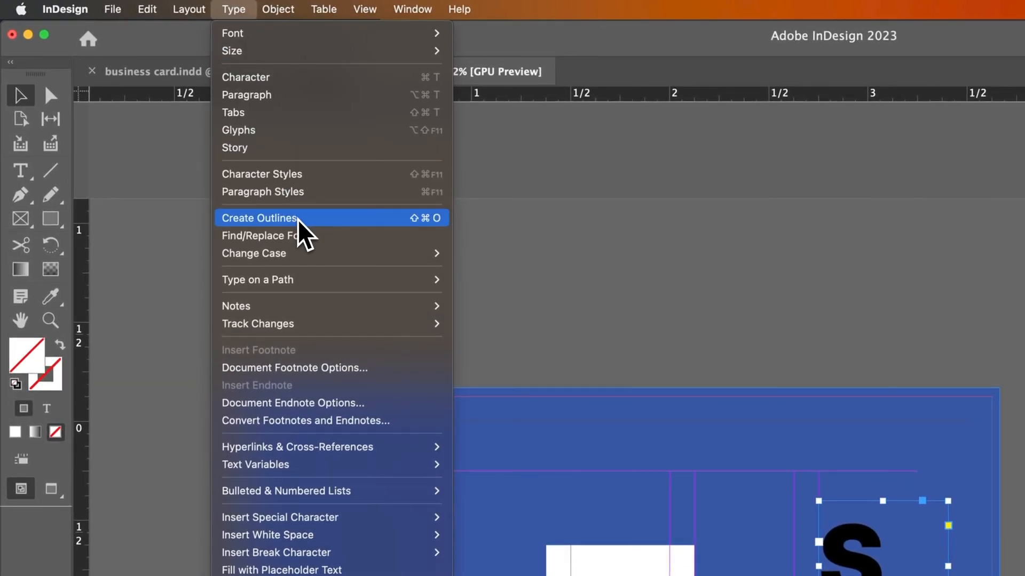
left_click(299, 219)
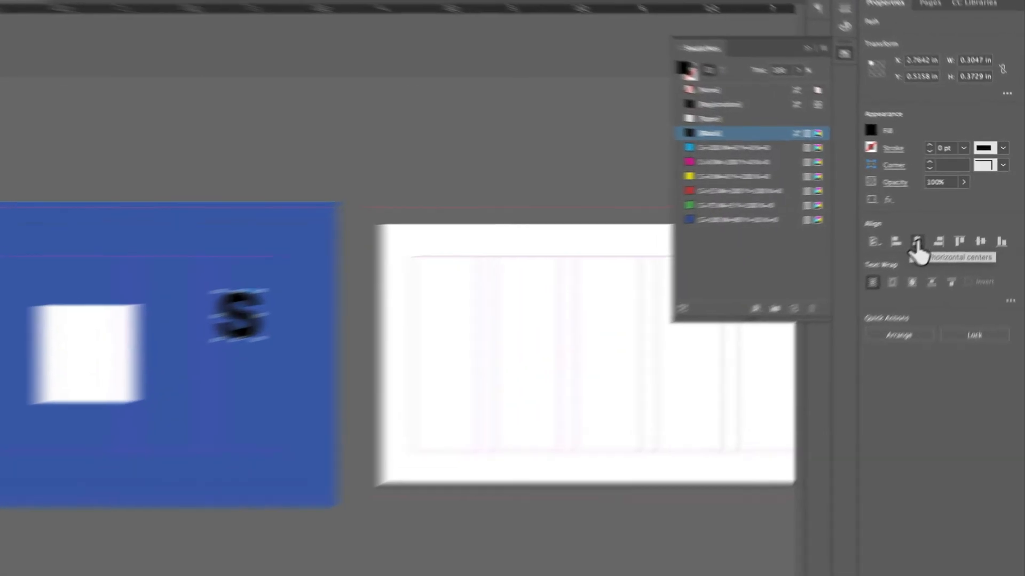
left_click(942, 224)
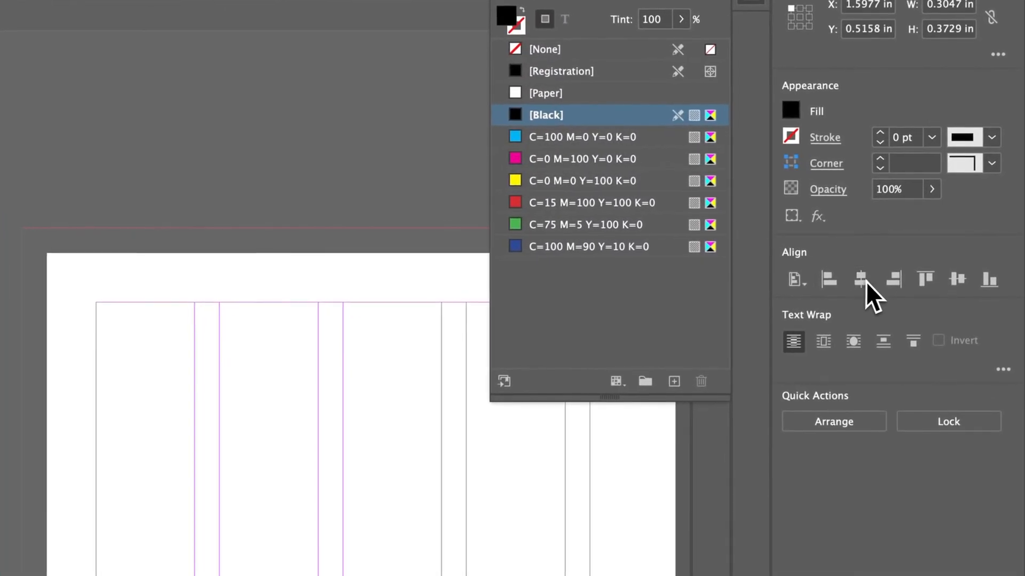
left_click(958, 277)
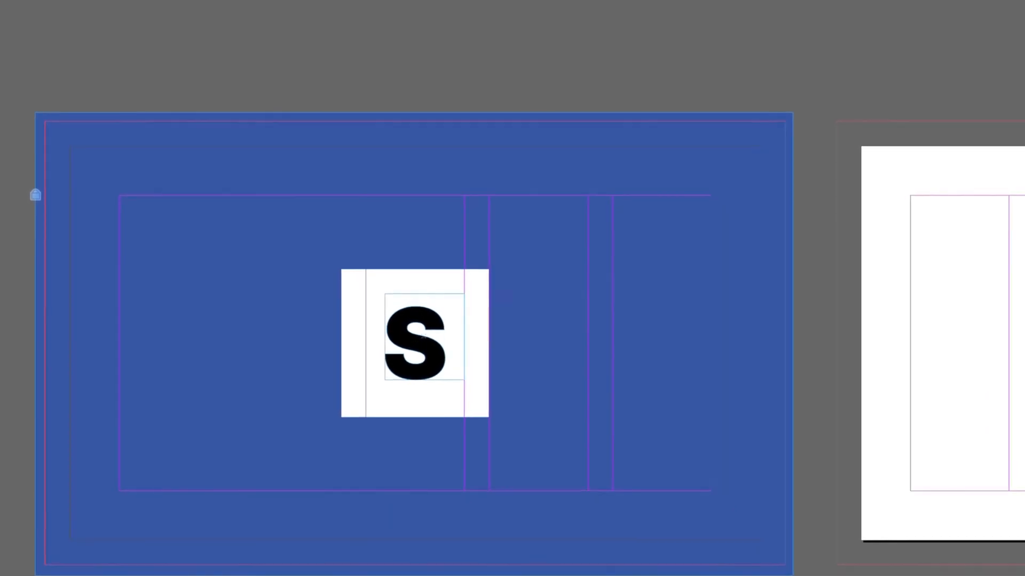
Step: Scale the S outline to fill the white square and fill it with C=100 M=90 Y=10 K=0 blue
left_click_drag(325, 291, 344, 282)
mouse_move(483, 286)
left_mouse_down()
mouse_move(513, 370)
mouse_move(547, 336)
mouse_move(581, 346)
mouse_move(624, 334)
mouse_move(612, 372)
mouse_move(496, 323)
mouse_move(578, 343)
mouse_move(530, 314)
mouse_move(450, 316)
mouse_move(534, 206)
mouse_move(466, 265)
mouse_move(454, 296)
mouse_move(467, 289)
mouse_move(452, 300)
mouse_move(464, 291)
left_mouse_up()
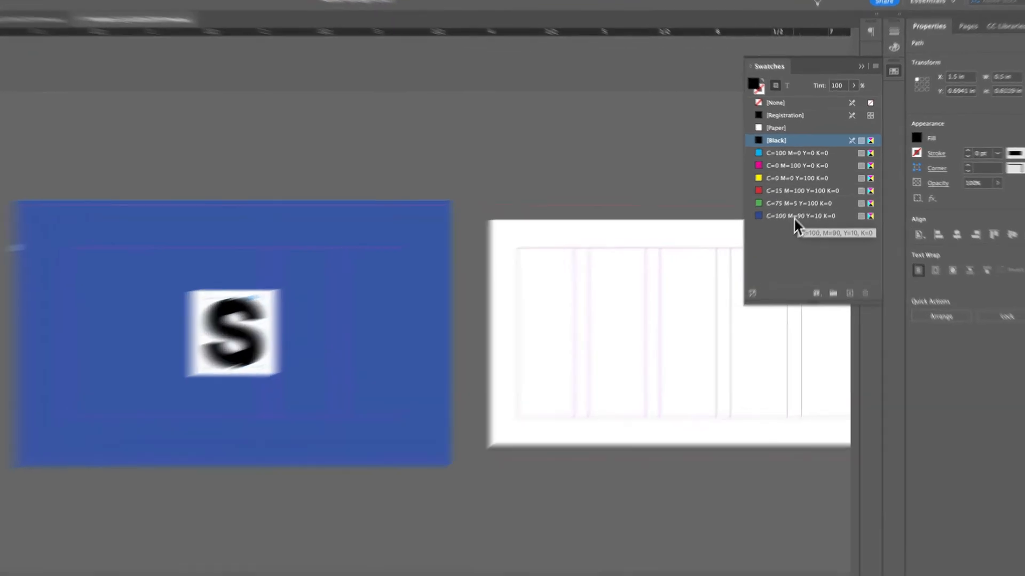
left_click(801, 208)
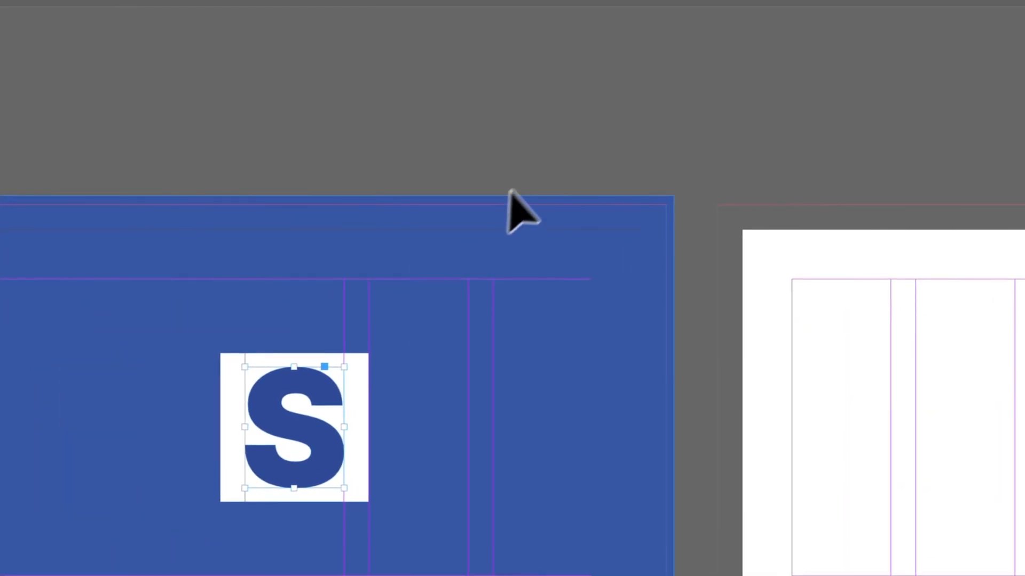
left_click(568, 153)
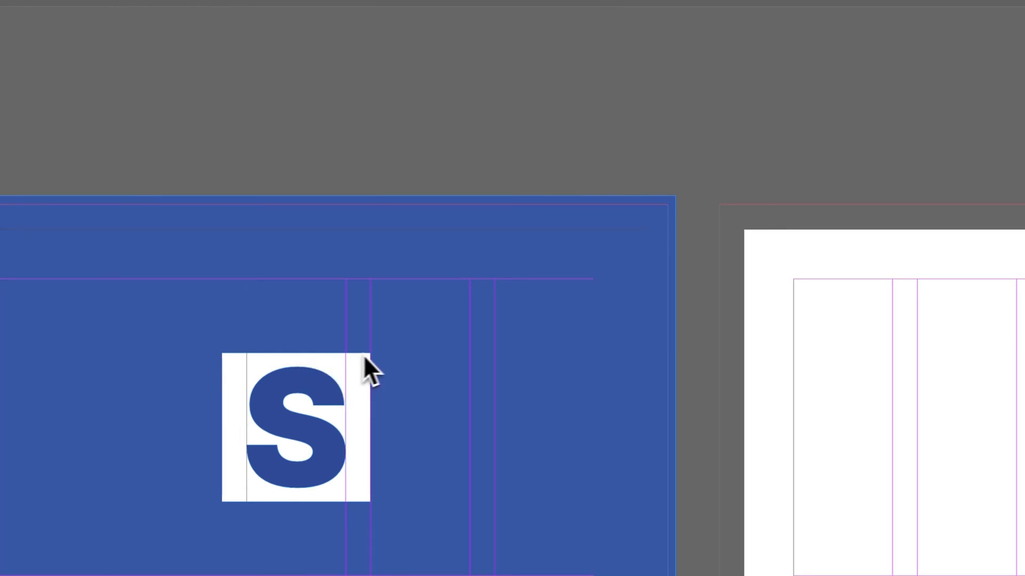
left_click(364, 371)
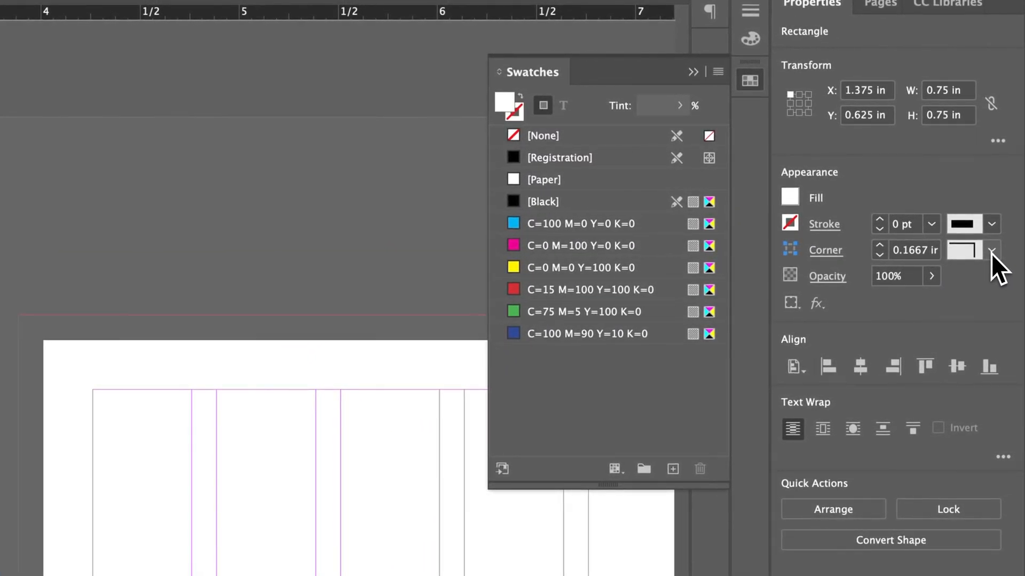
Step: Give the white square Rounded corners with a 0.0625 in radius
left_click(991, 250)
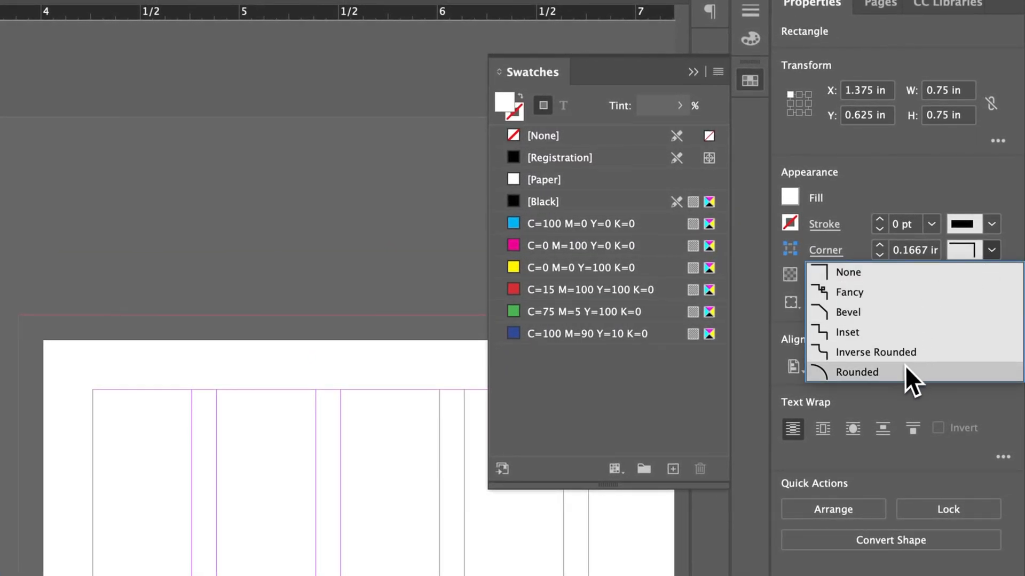
left_click(879, 373)
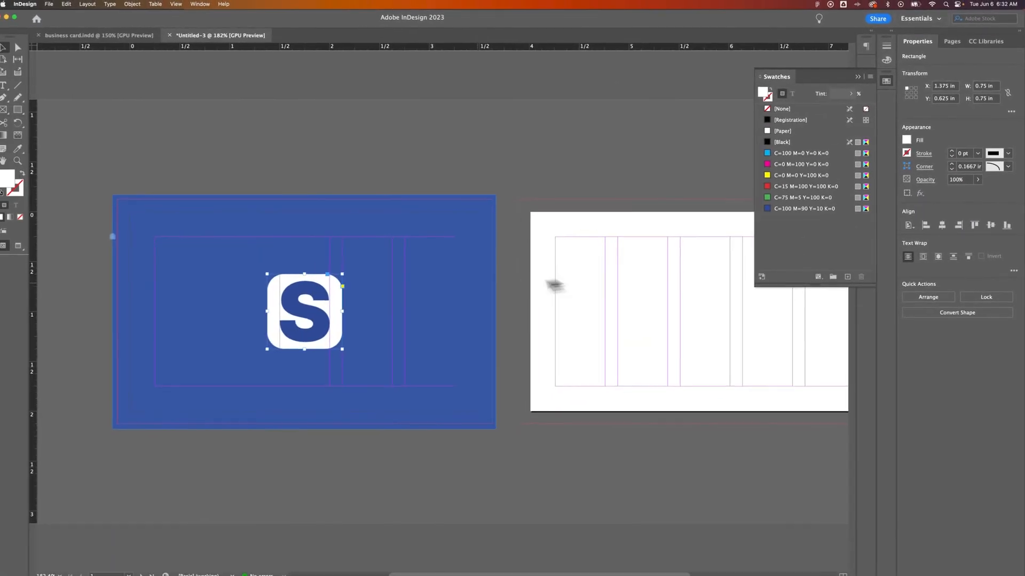
left_click(970, 166)
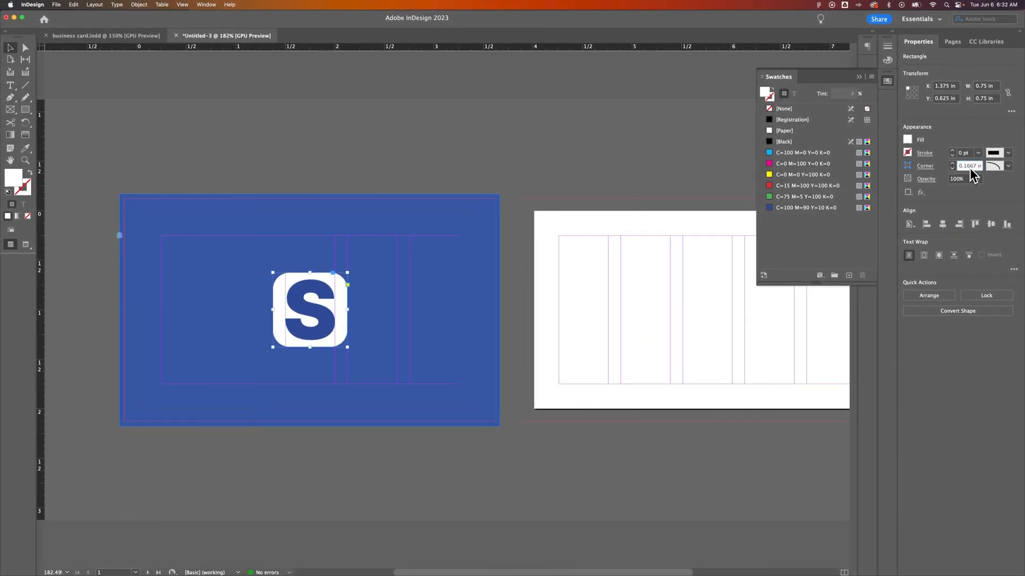
type("0.0625")
key("Return")
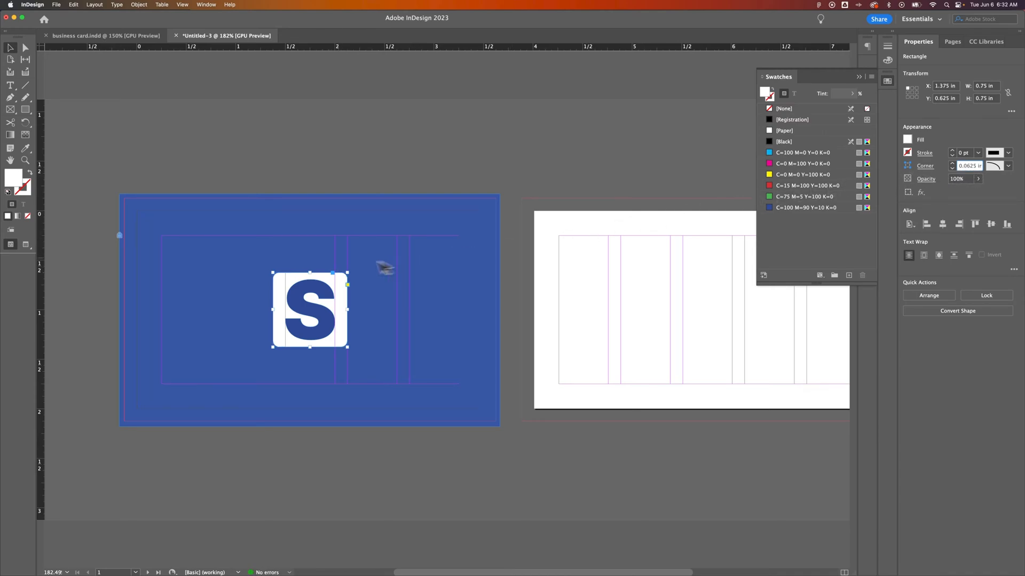
Step: Preview the front card without guides, then show the guides again
left_click(426, 160)
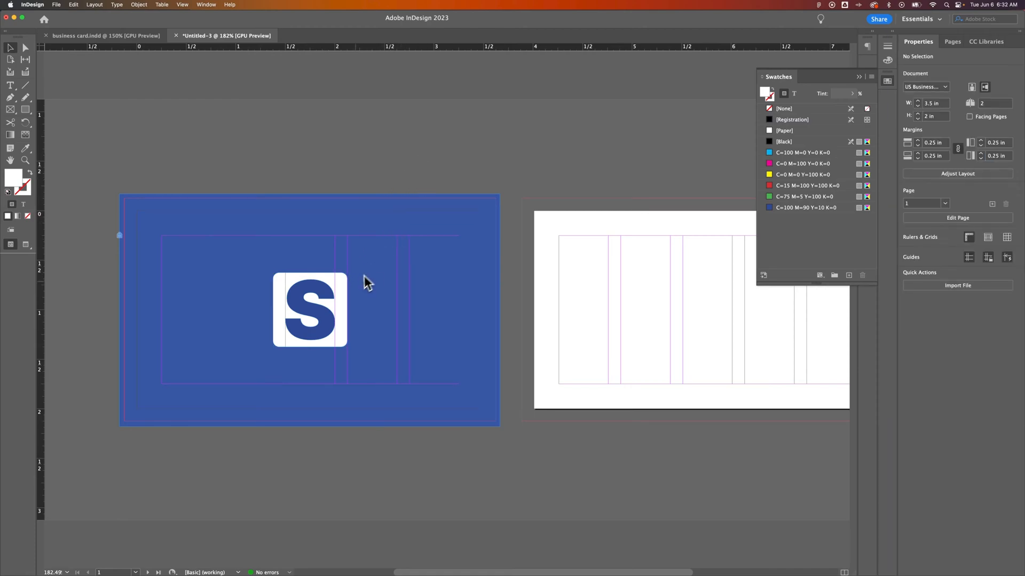
key("w")
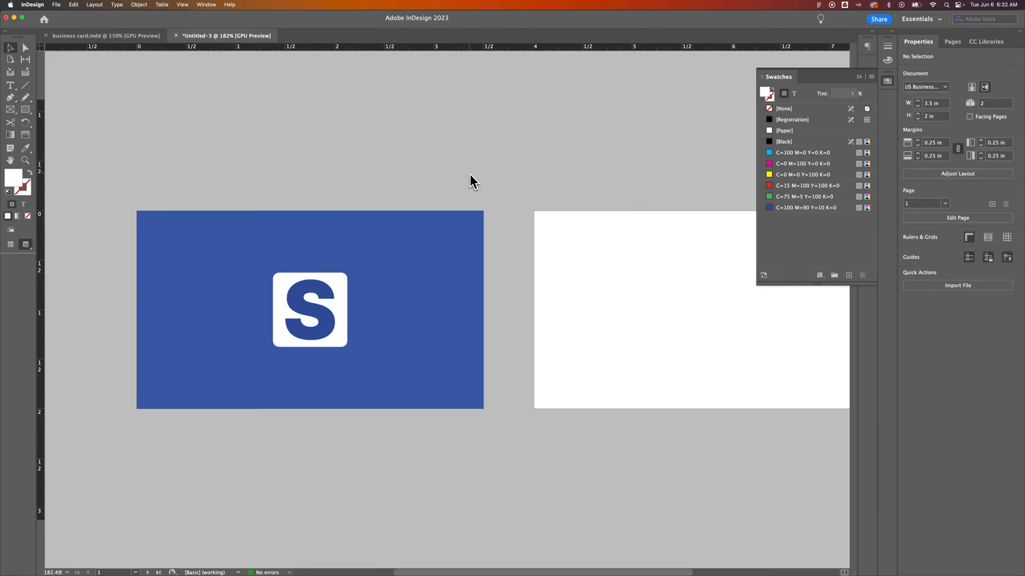
left_click_drag(517, 174, 477, 176)
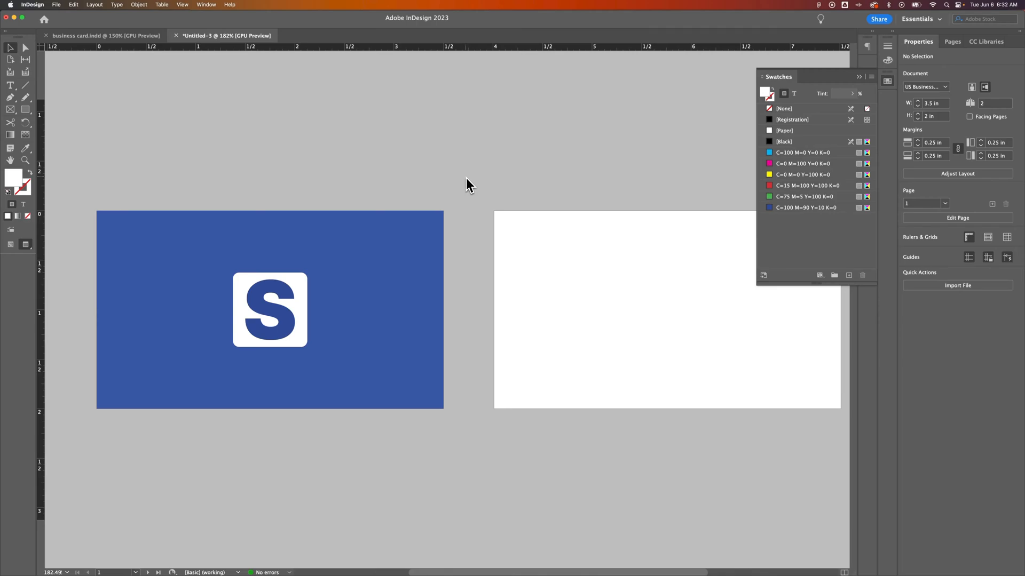
key("w")
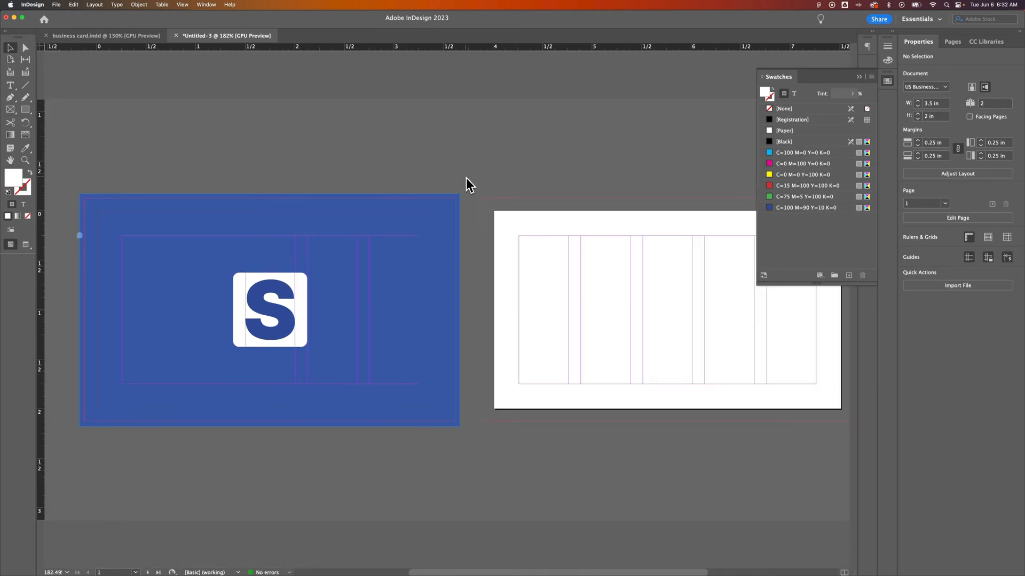
Step: Slightly resize the S logo, recheck it in Preview, and pan to the back page
left_click(281, 297)
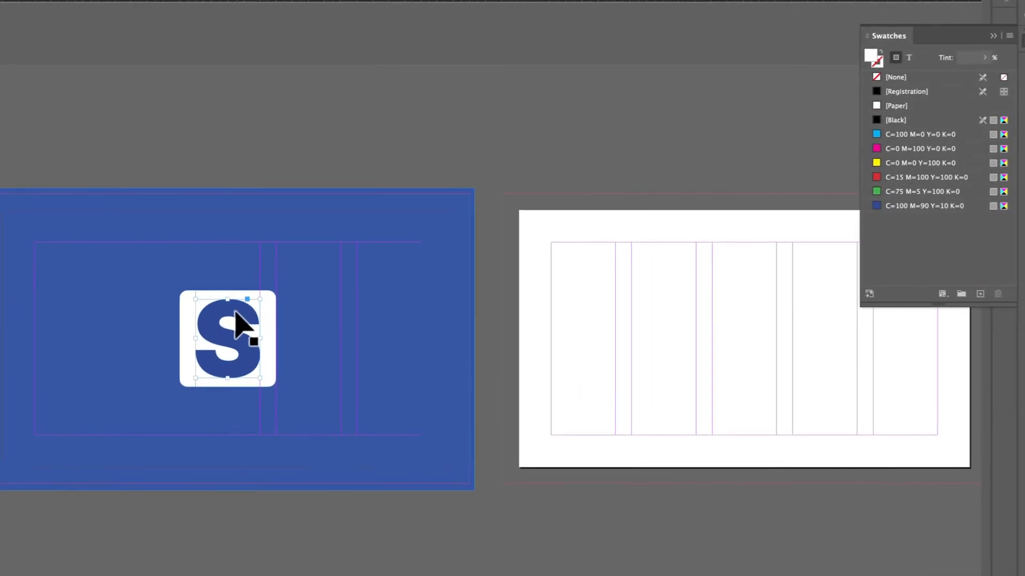
left_click_drag(260, 299, 255, 302)
left_click(542, 126)
key("w")
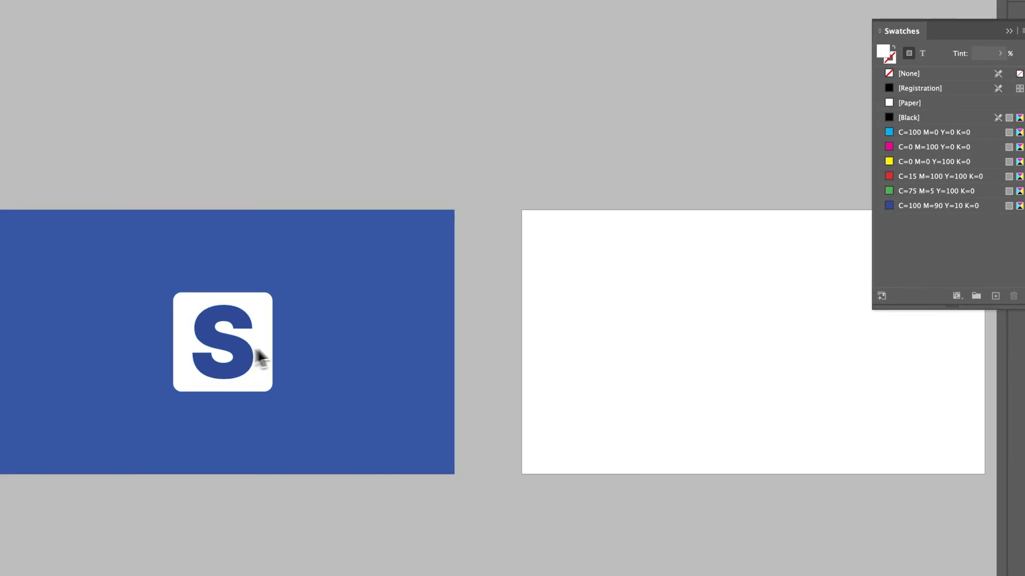
key("w")
left_click_drag(670, 307, 339, 302)
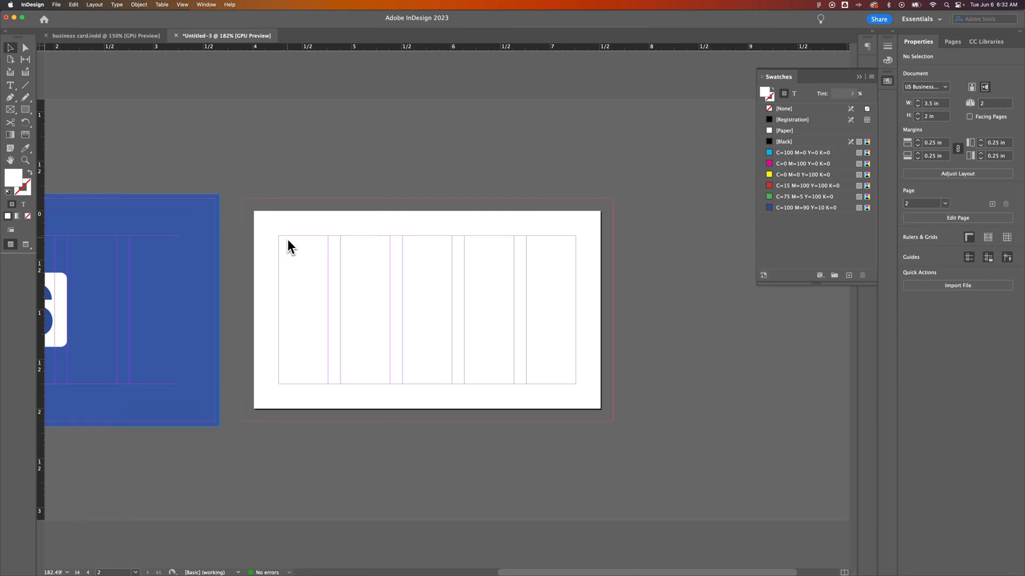
Step: Zoom to 400% and draw a 1.75 × 0.75 in text frame at the back page's top-left margin
key("t")
key("super+equal")
key("super+equal")
key("super+equal")
left_click_drag(122, 182, 279, 229)
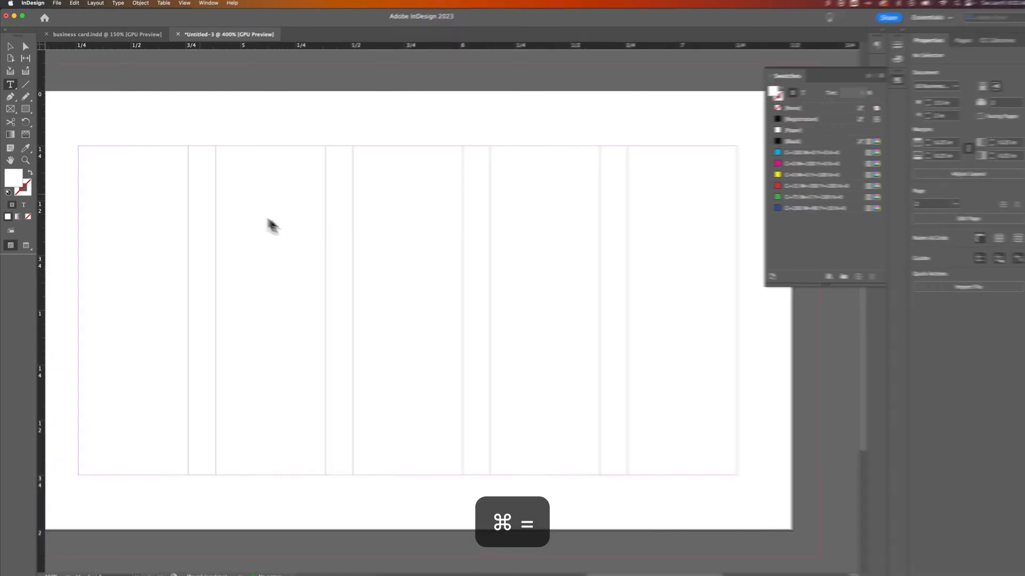
left_click_drag(467, 223, 1024, 527)
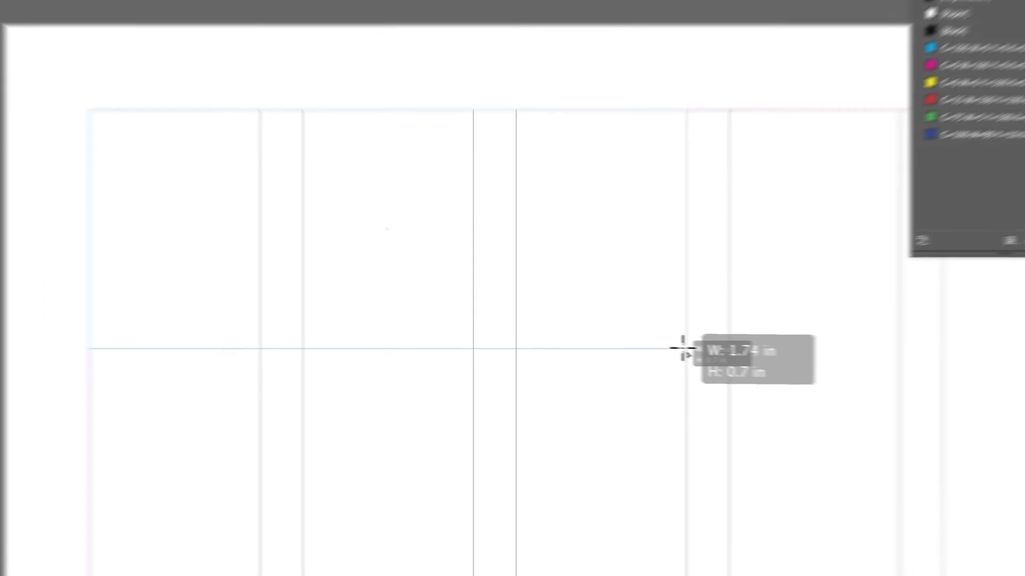
left_click_drag(683, 348, 687, 349)
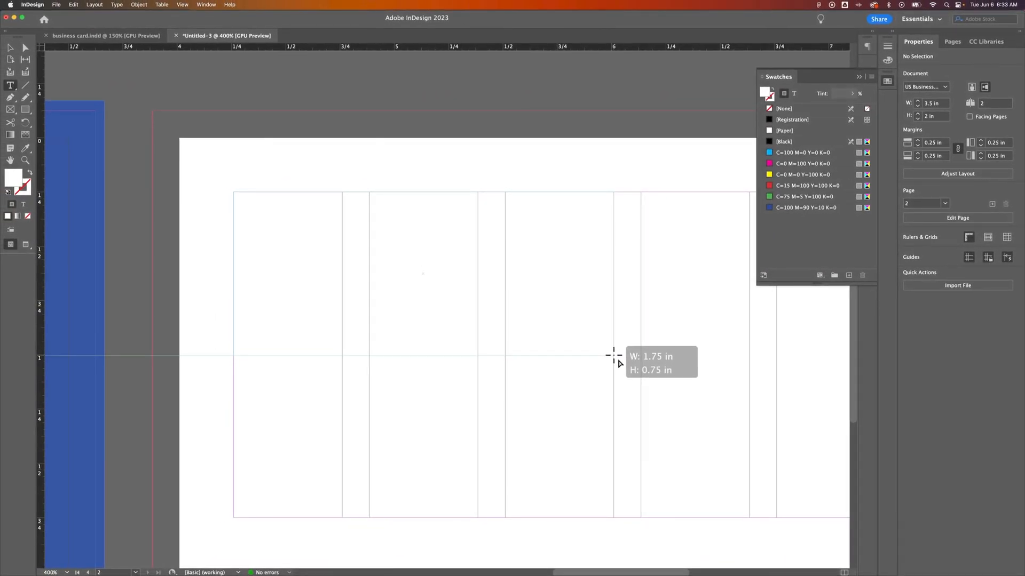
left_click_drag(614, 355, 612, 353)
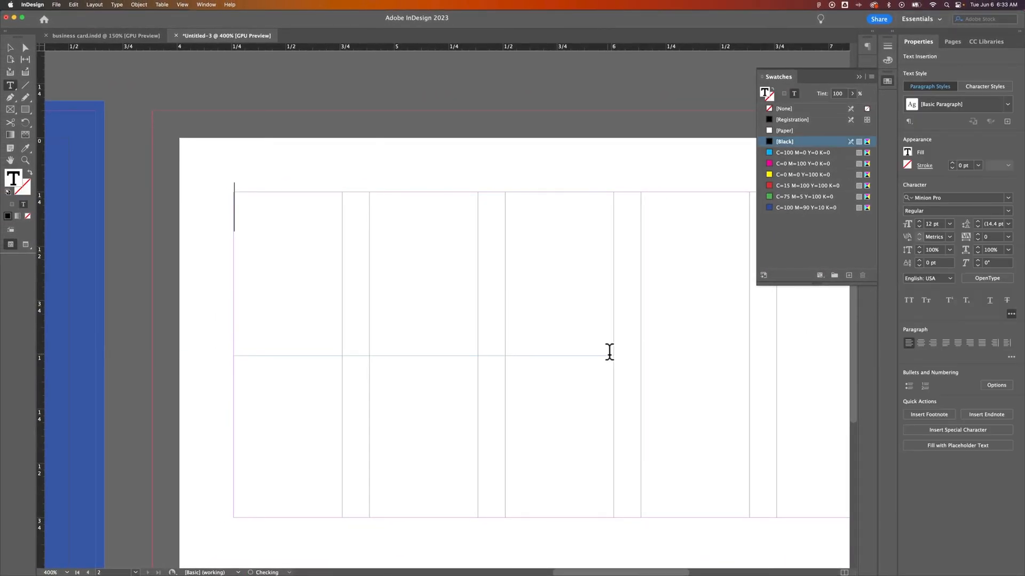
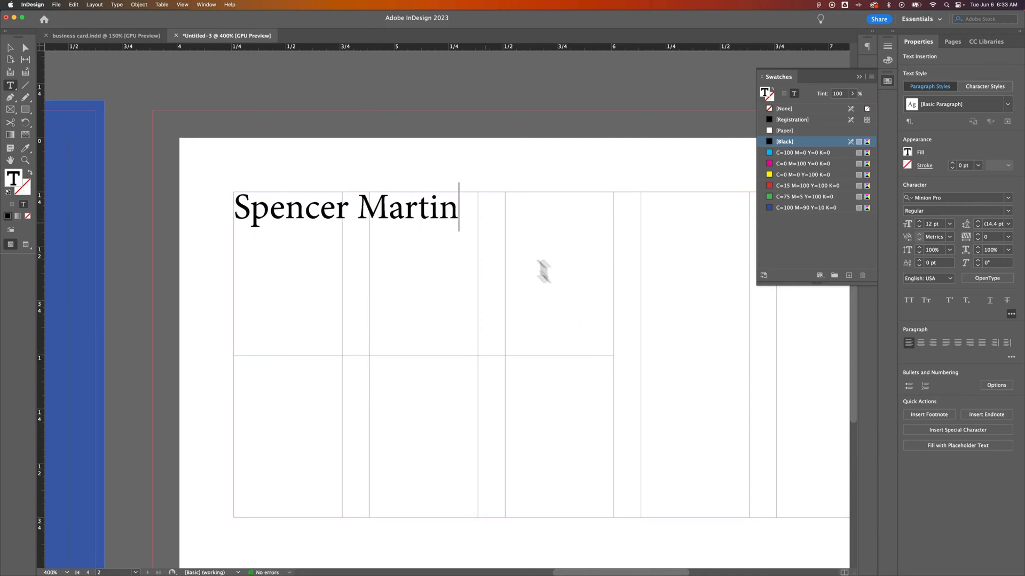
Step: Type the cardholder's full name and set it in Inter Bold
left_click_drag(462, 208, 237, 208)
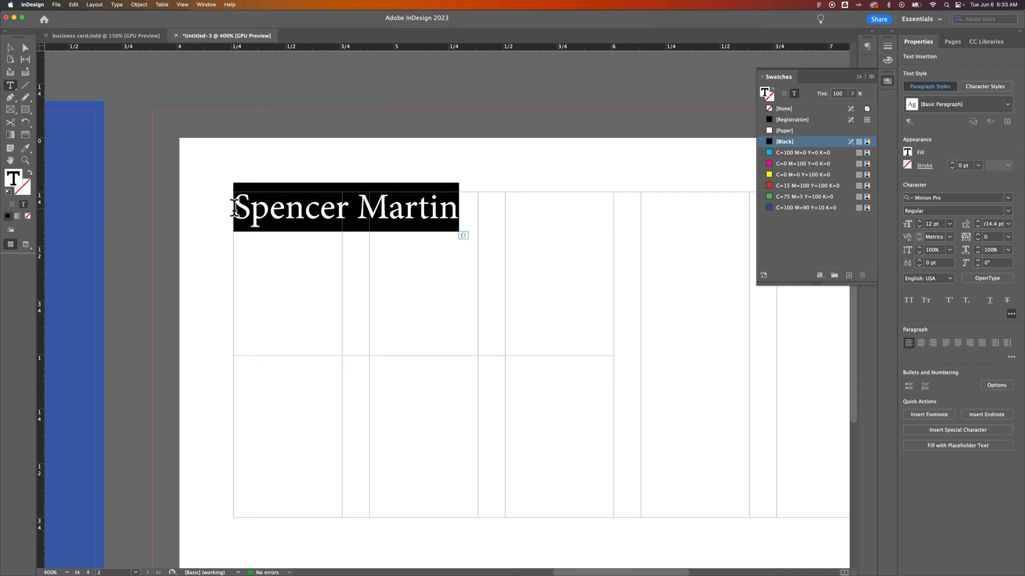
left_click(970, 198)
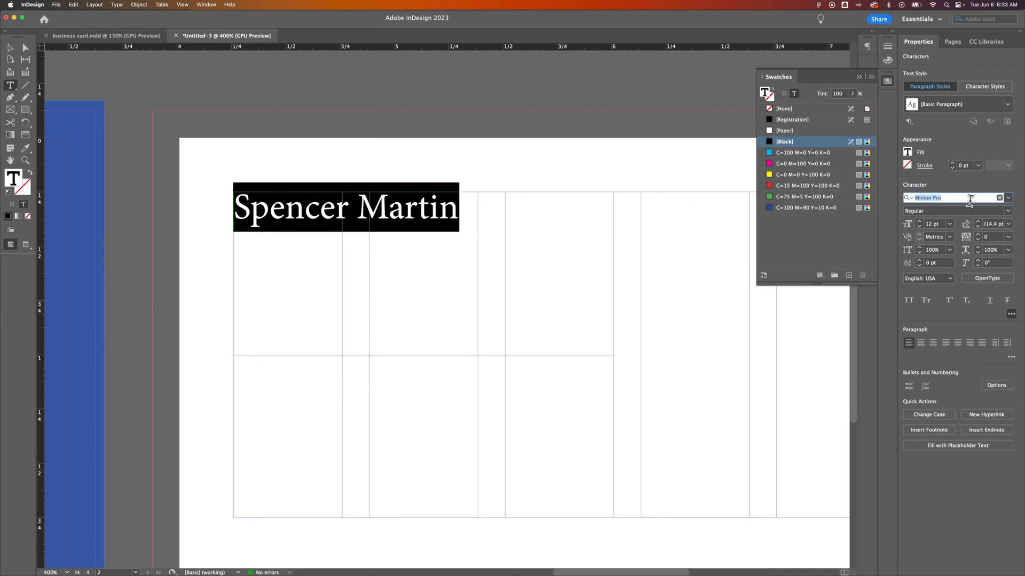
type("inter")
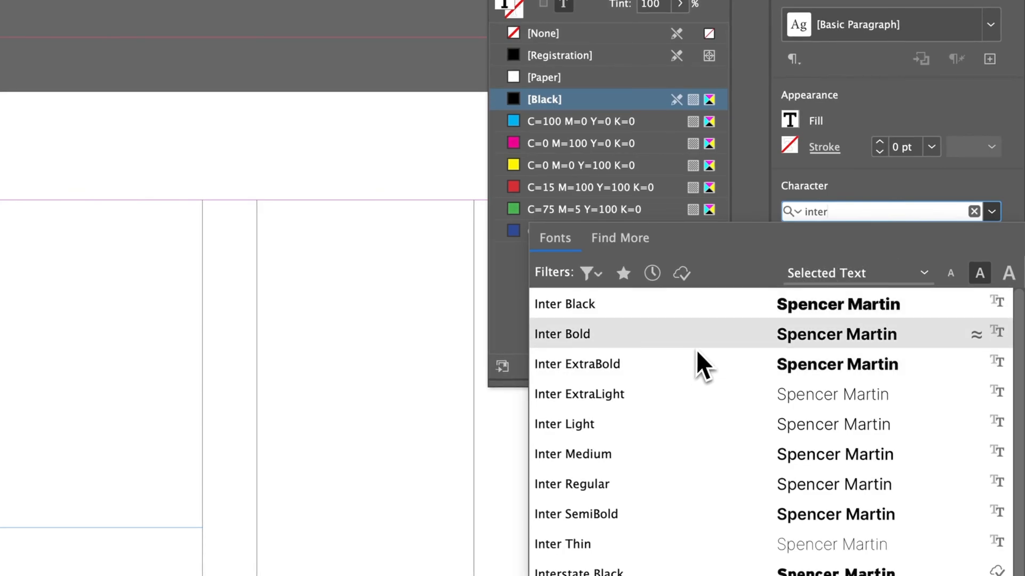
left_click(697, 345)
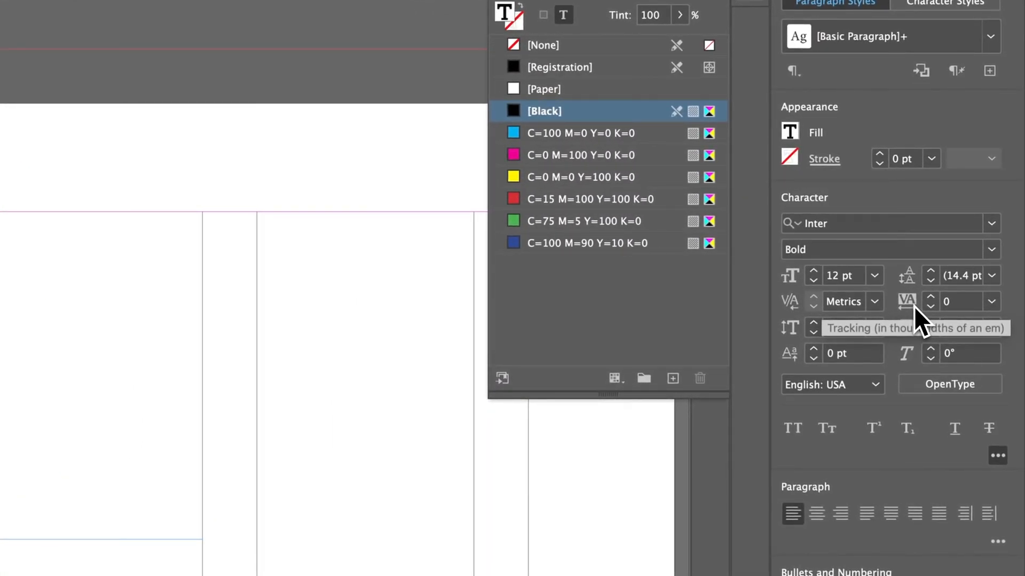
Step: Nudge the name's size down to 10 pt and back up to 12 pt
left_click(818, 285)
left_click(818, 284)
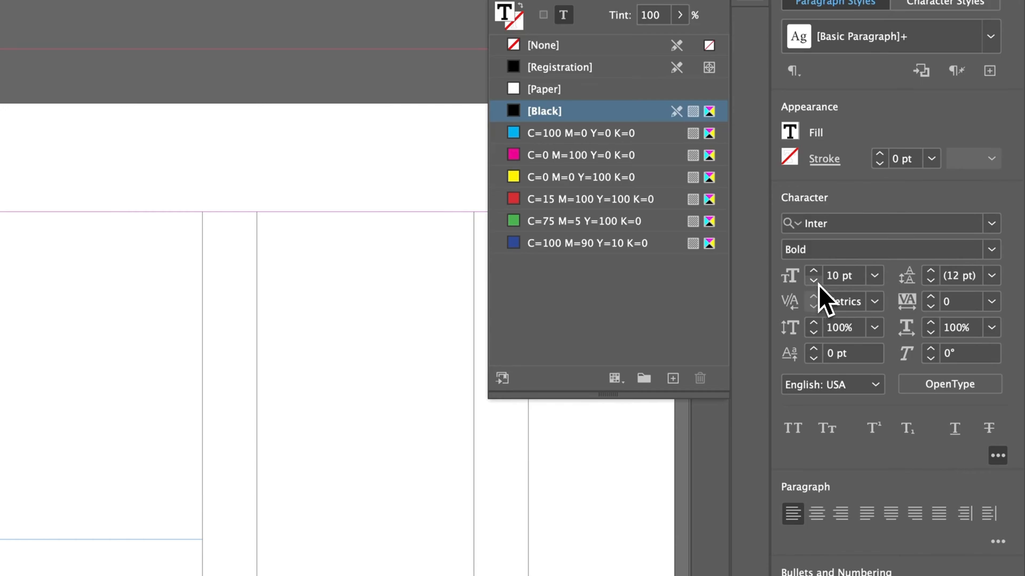
left_click(818, 275)
left_click(817, 275)
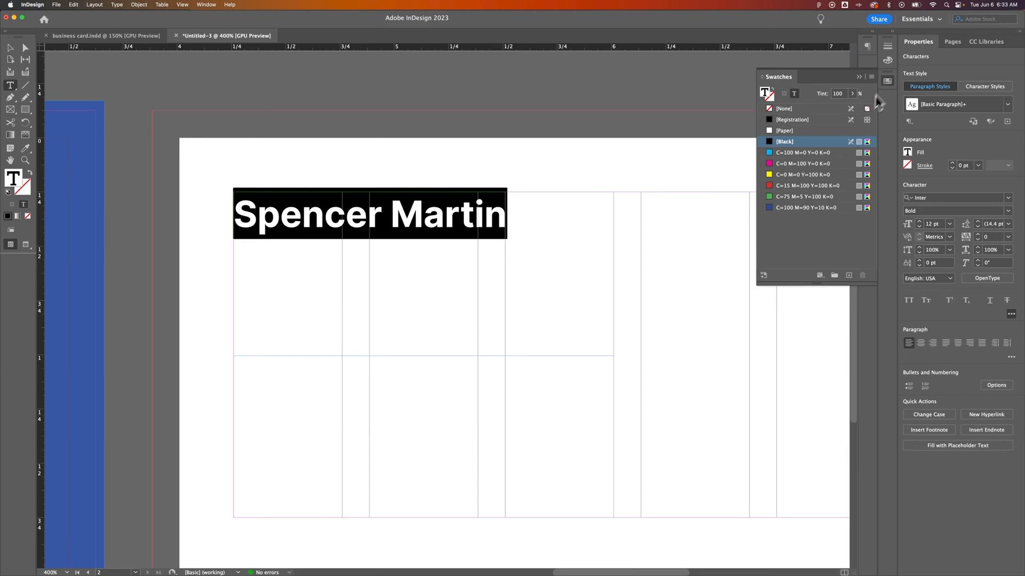
Step: Select the name and try cyan text before setting it back to black
left_click(888, 60)
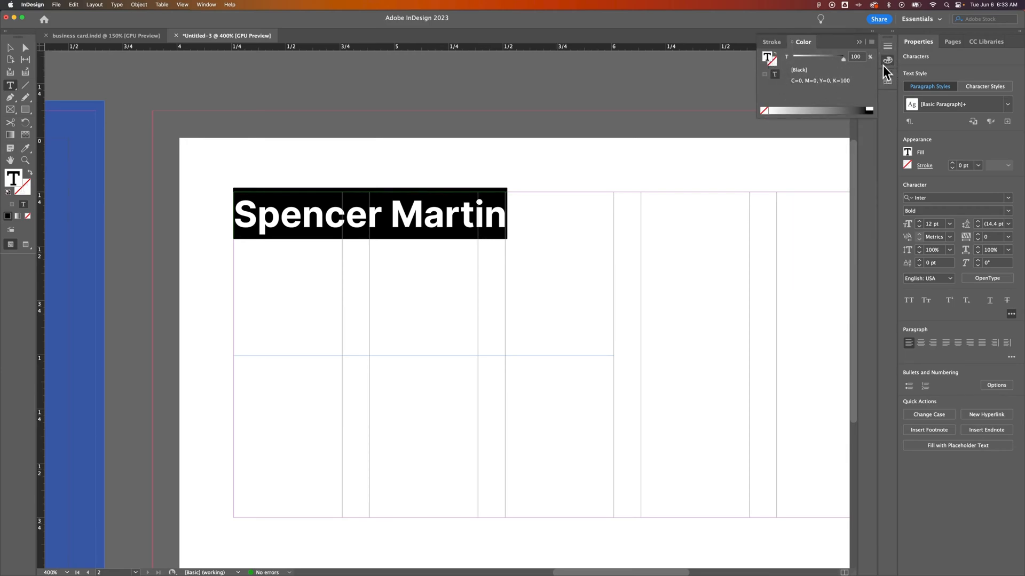
left_click(888, 81)
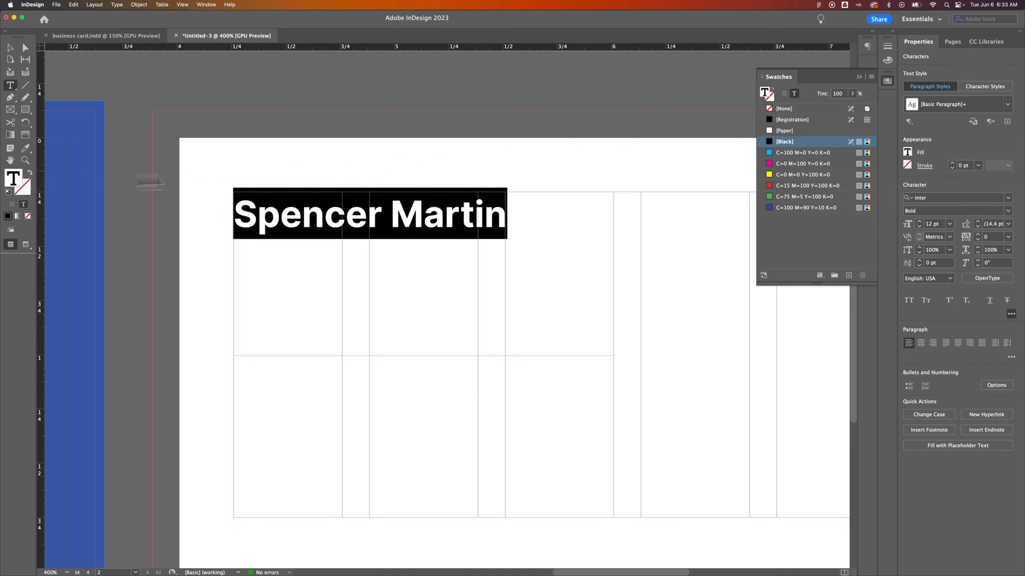
left_click_drag(506, 214, 322, 213)
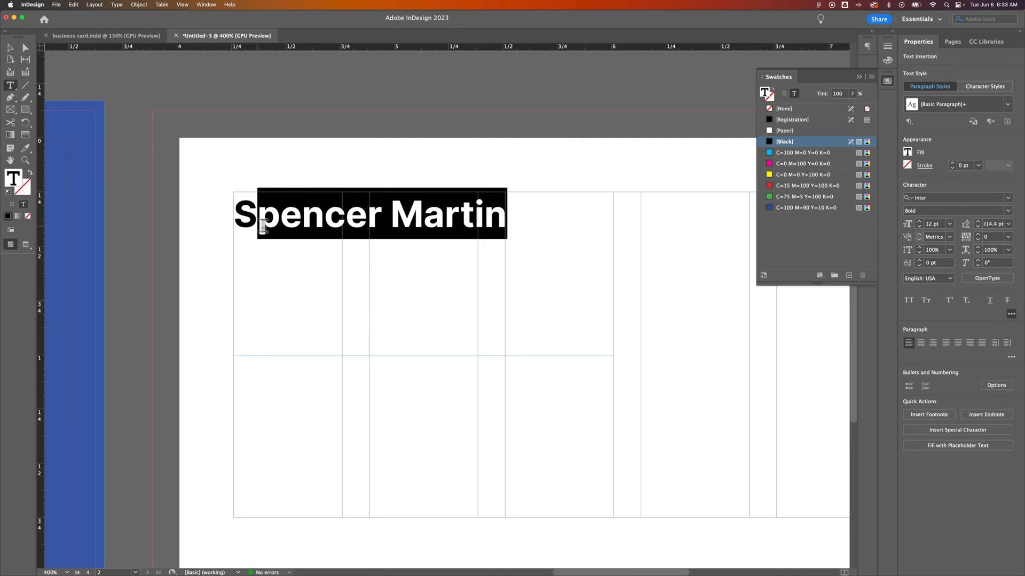
left_click_drag(241, 216, 291, 219)
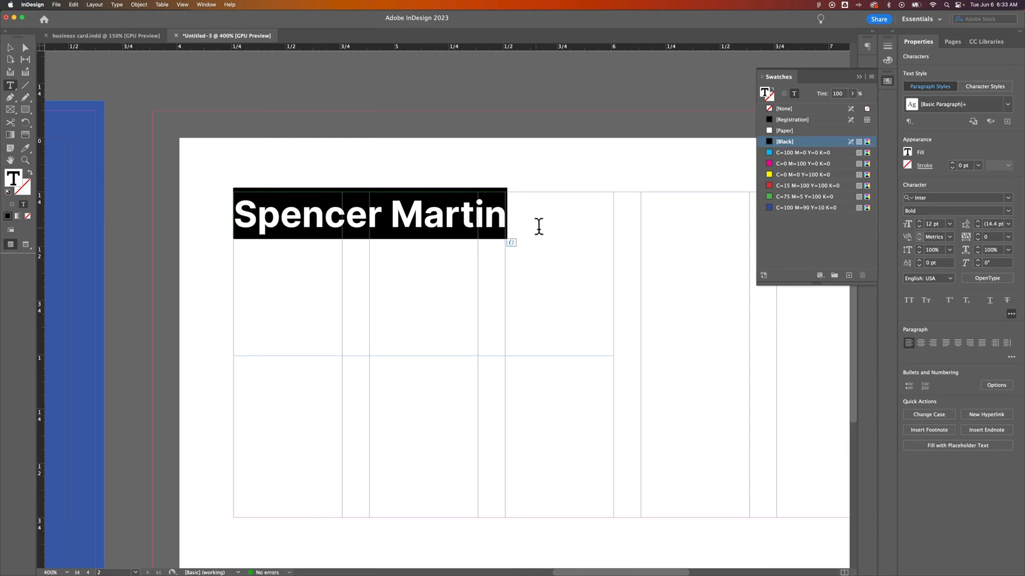
left_click(790, 152)
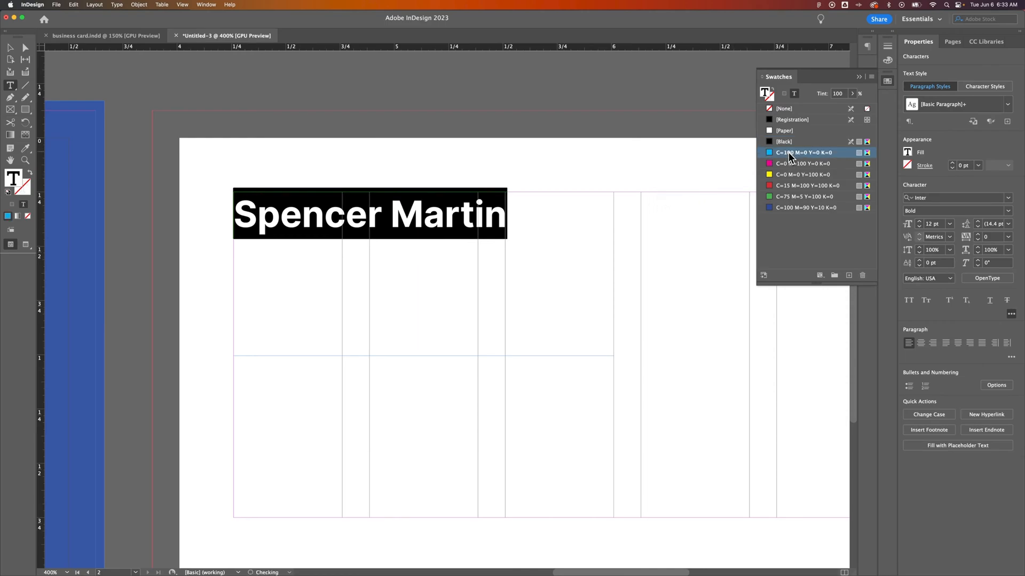
left_click(790, 141)
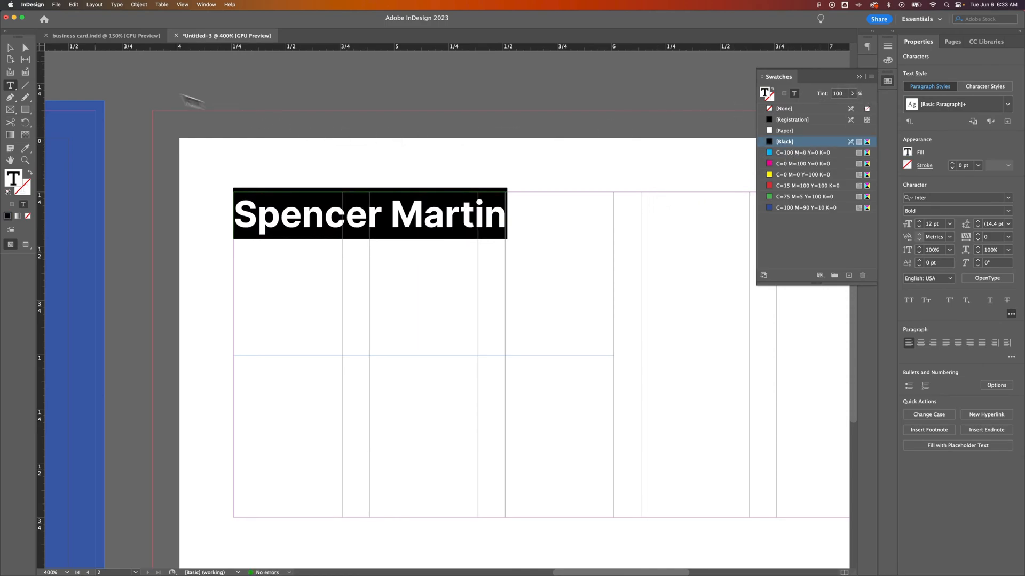
Step: Remove the name frame's trial cyan fill and keep the name text black
left_click(10, 48)
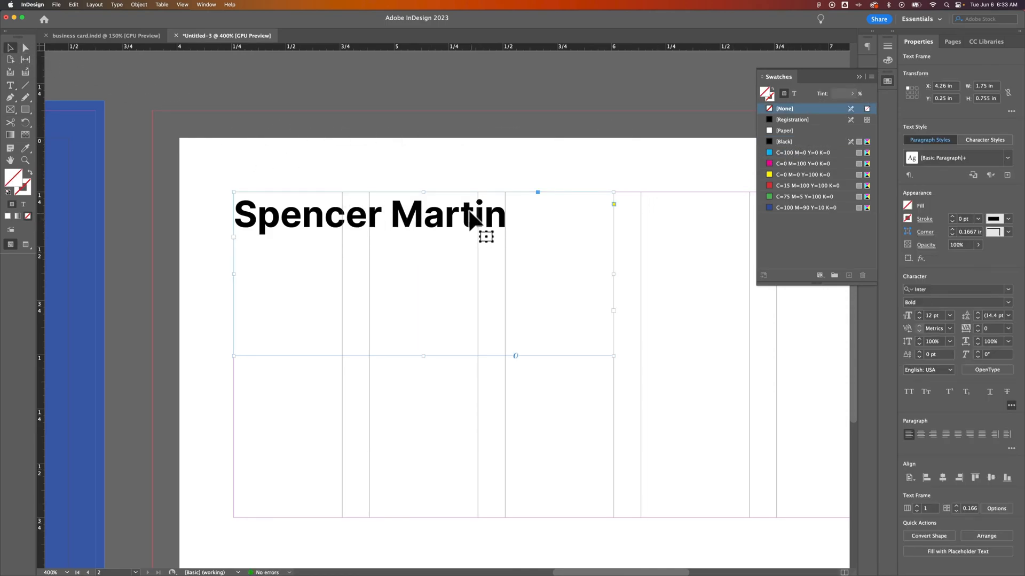
left_click(793, 152)
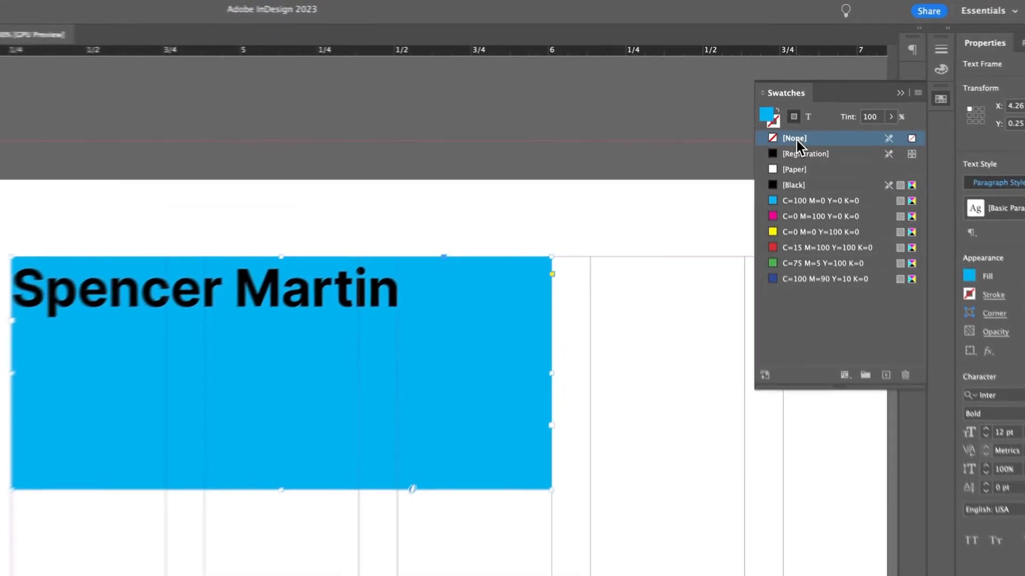
left_click(786, 109)
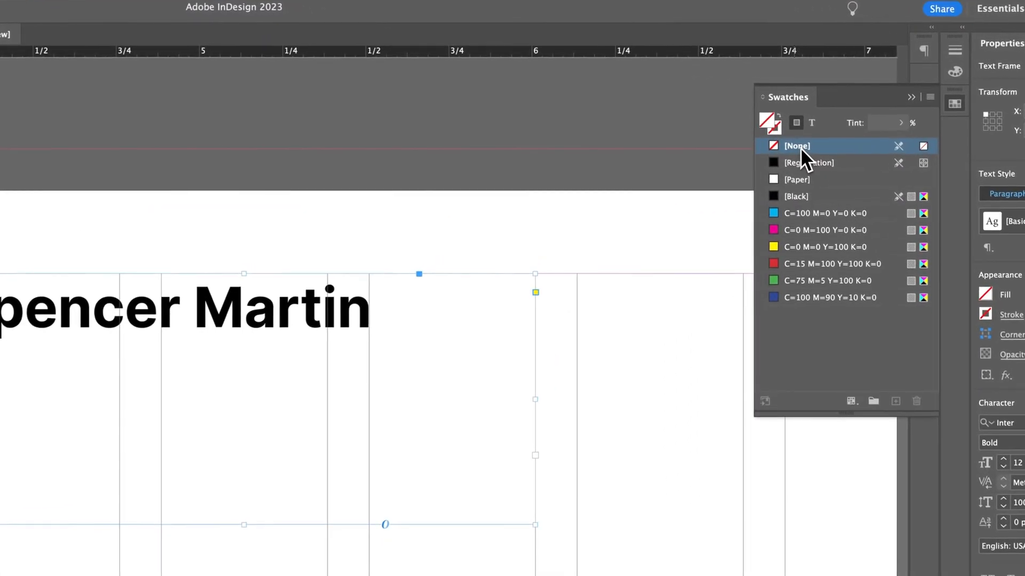
left_click(811, 123)
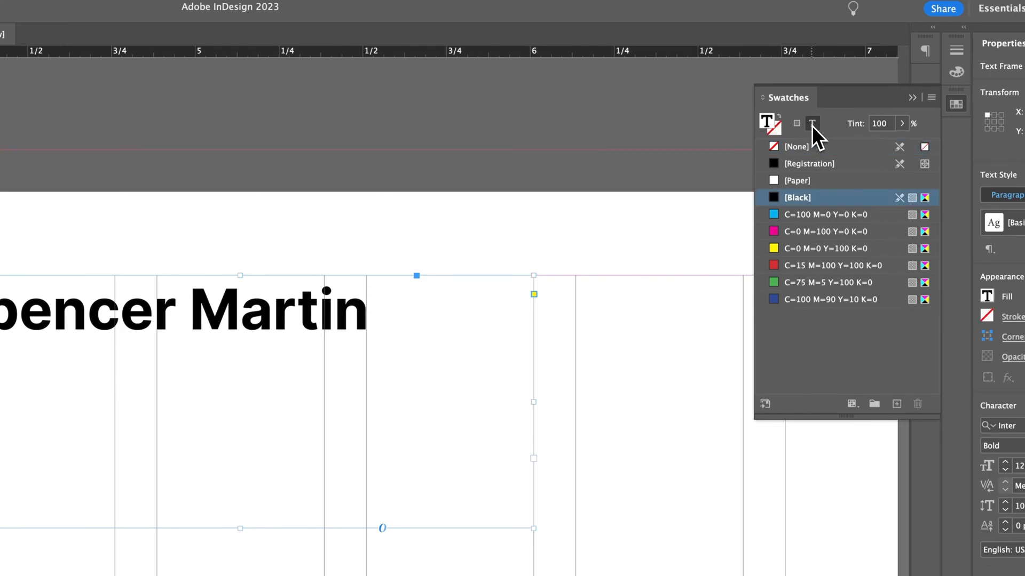
left_click(808, 215)
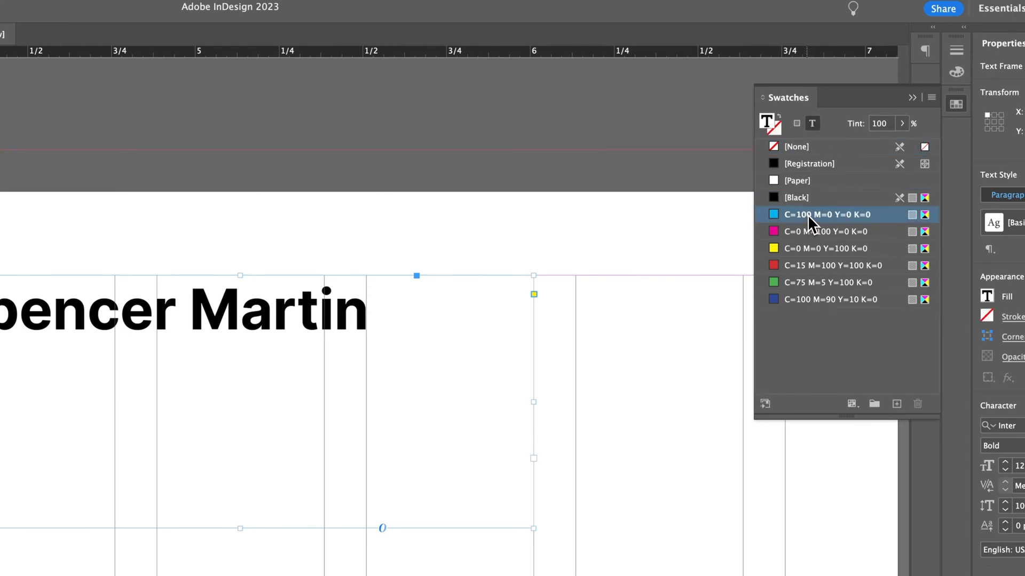
left_click(796, 197)
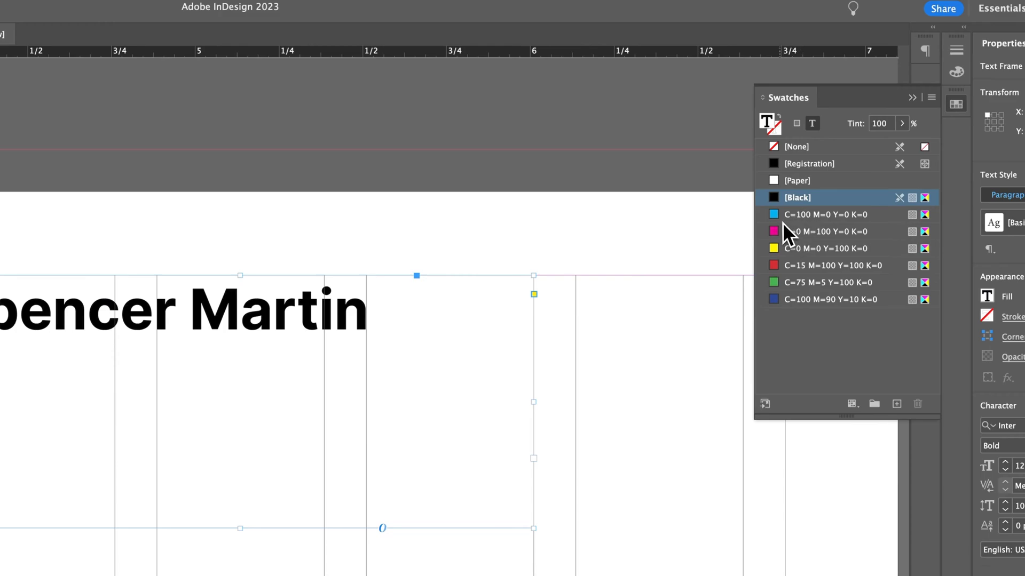
double_click(367, 312)
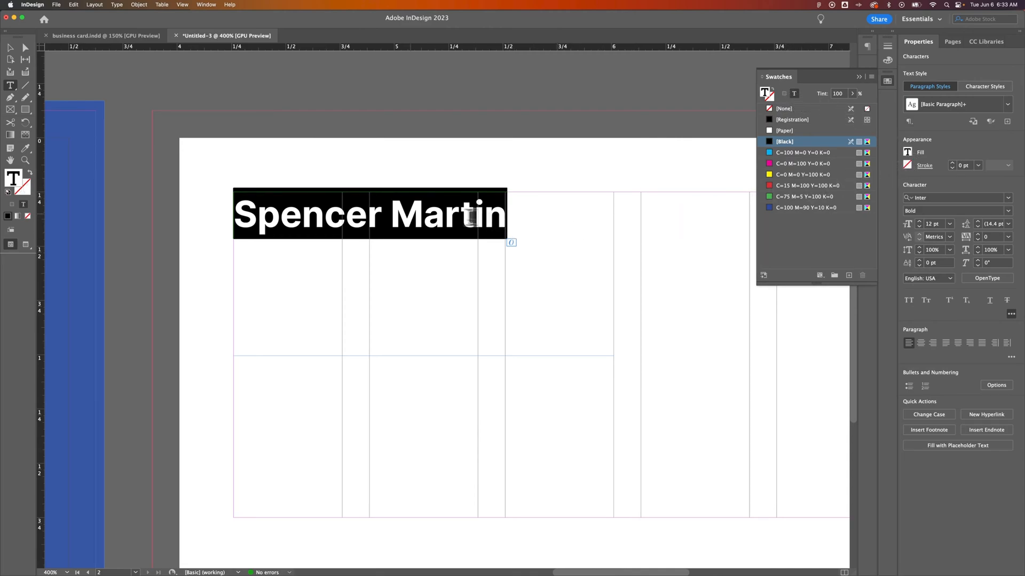
Step: Create a paragraph style named Header from the bold name line
left_click_drag(502, 210, 228, 221)
left_click(859, 77)
left_click_drag(504, 211, 235, 214)
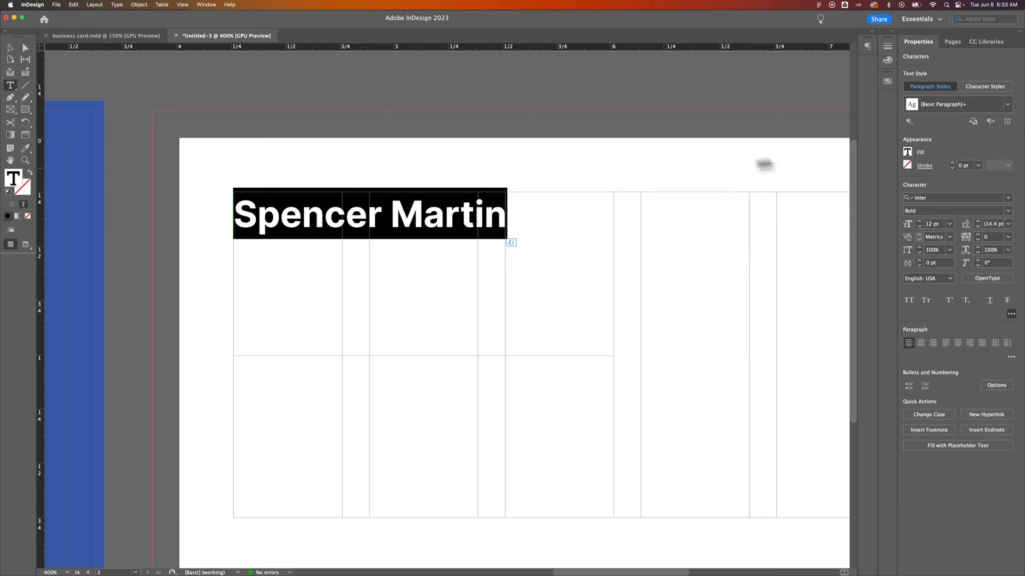
left_click(1007, 122)
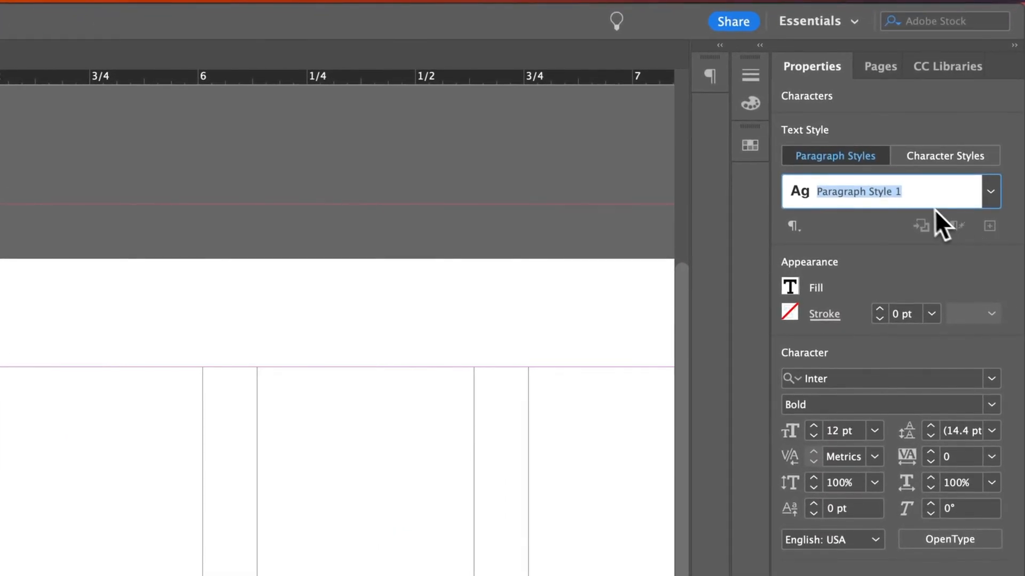
type("Header")
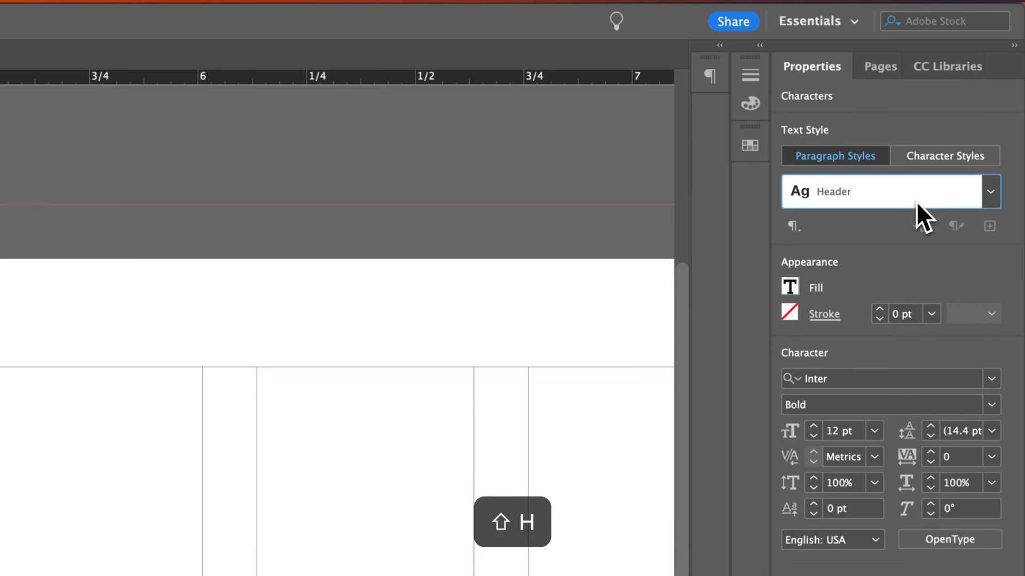
key("Return")
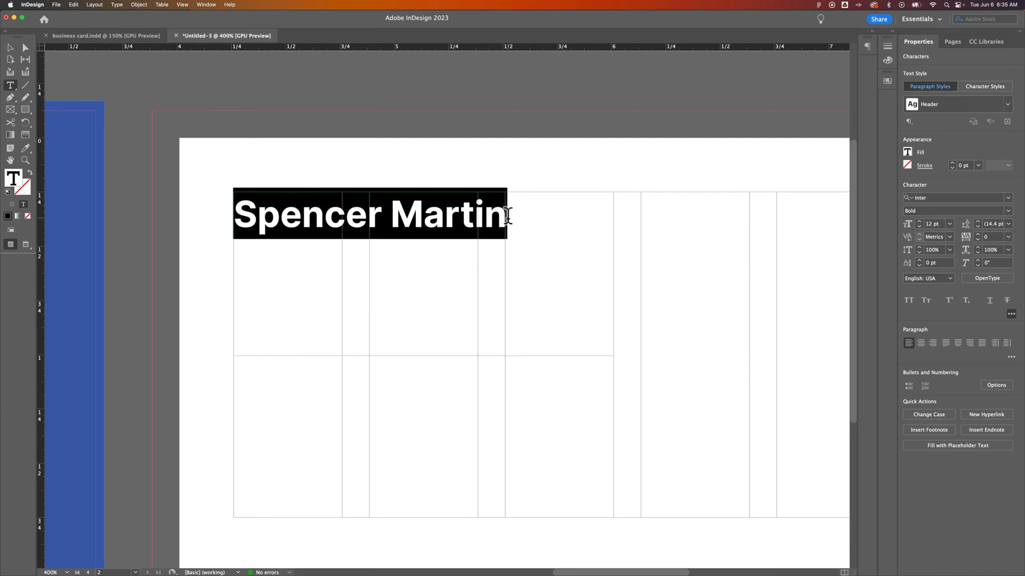
Step: Add a 'Visual Designer' line under the name and apply [Basic Paragraph] to it
left_click(506, 215)
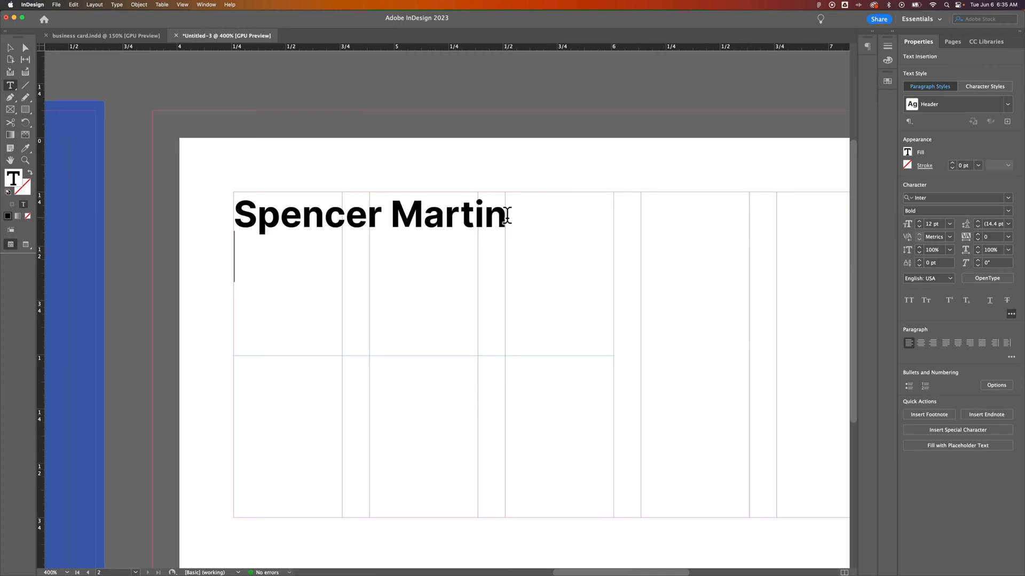
type("Visual Designer")
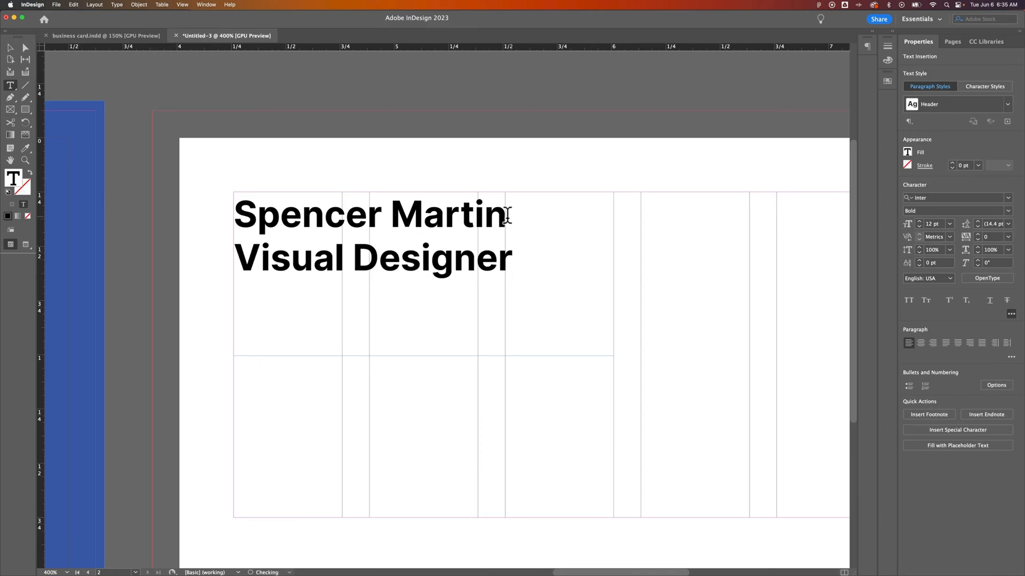
left_click_drag(527, 252, 227, 261)
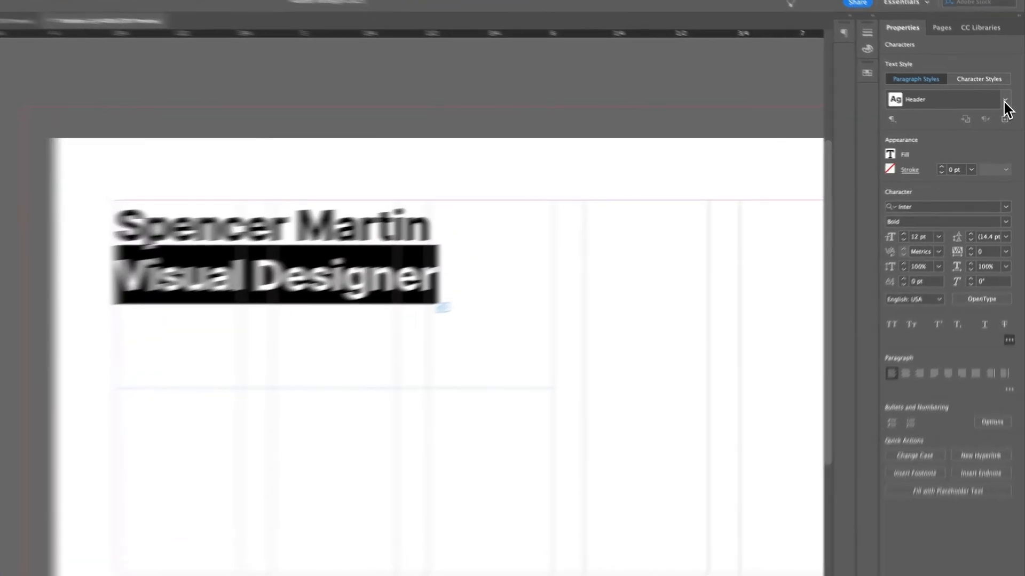
left_click(1007, 104)
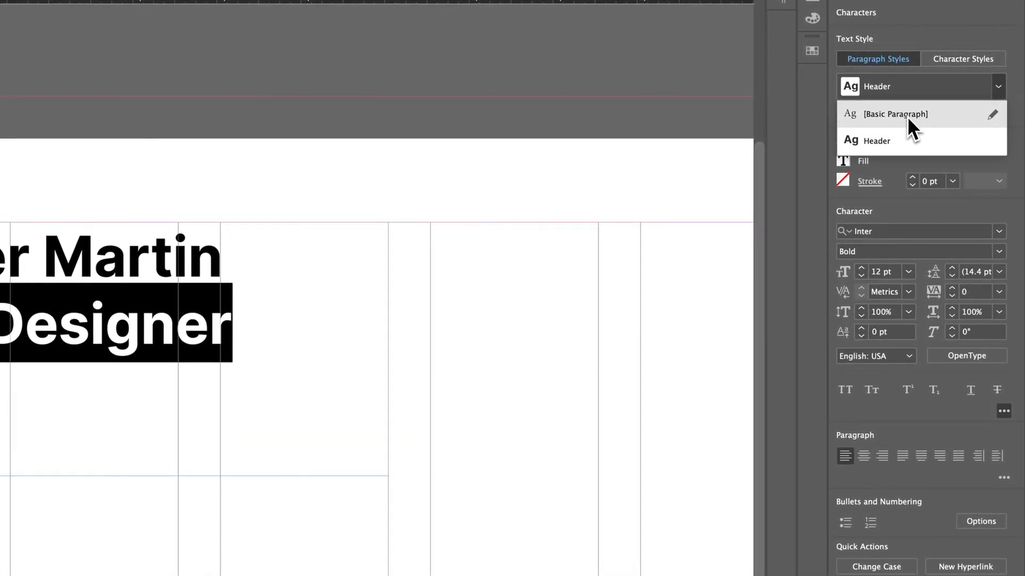
left_click(907, 115)
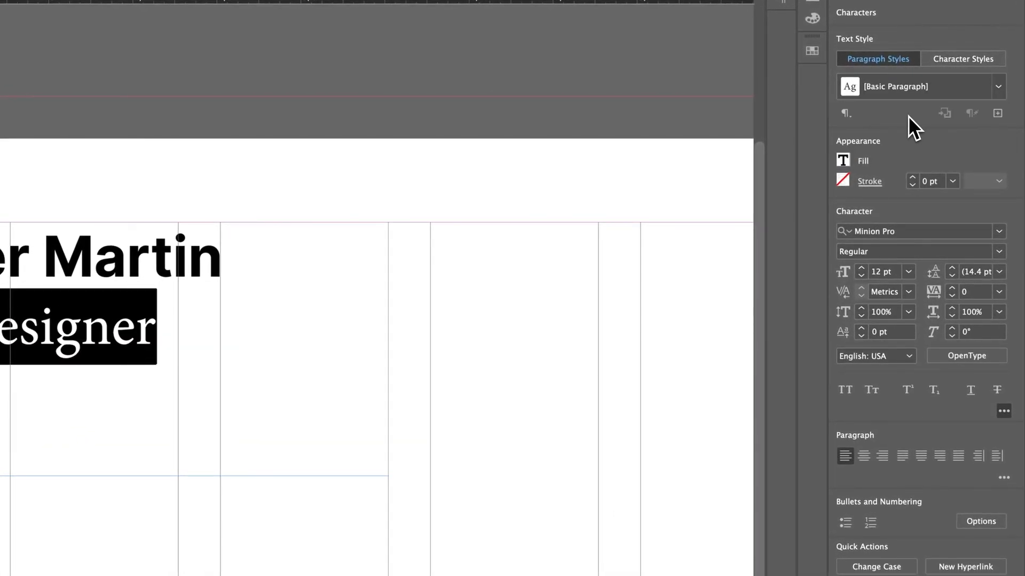
Step: Set the title line in Inter Medium, All Caps, stepping the size down to 8 pt
left_click(907, 230)
type("inter")
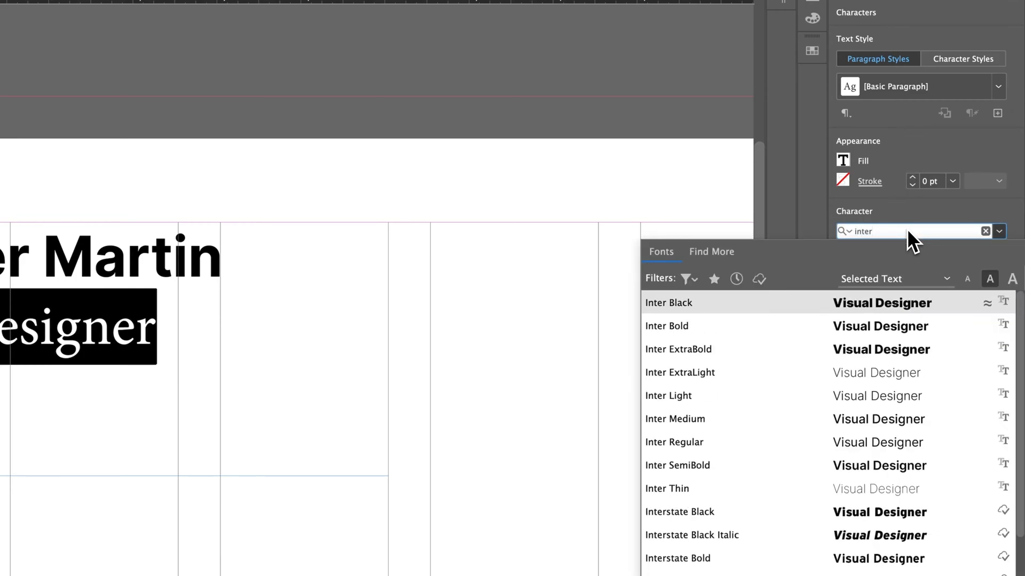
left_click(738, 420)
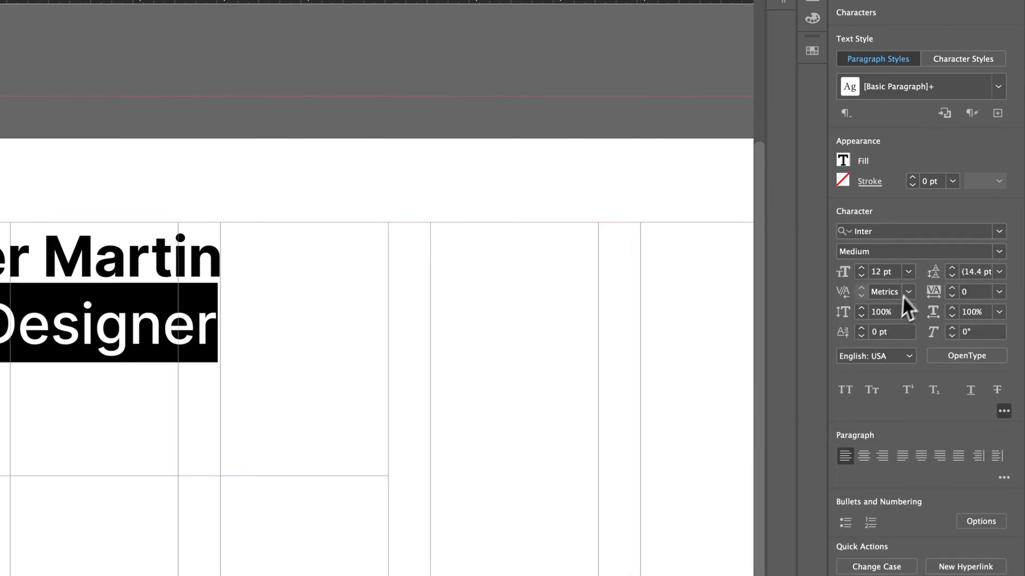
left_click(846, 393)
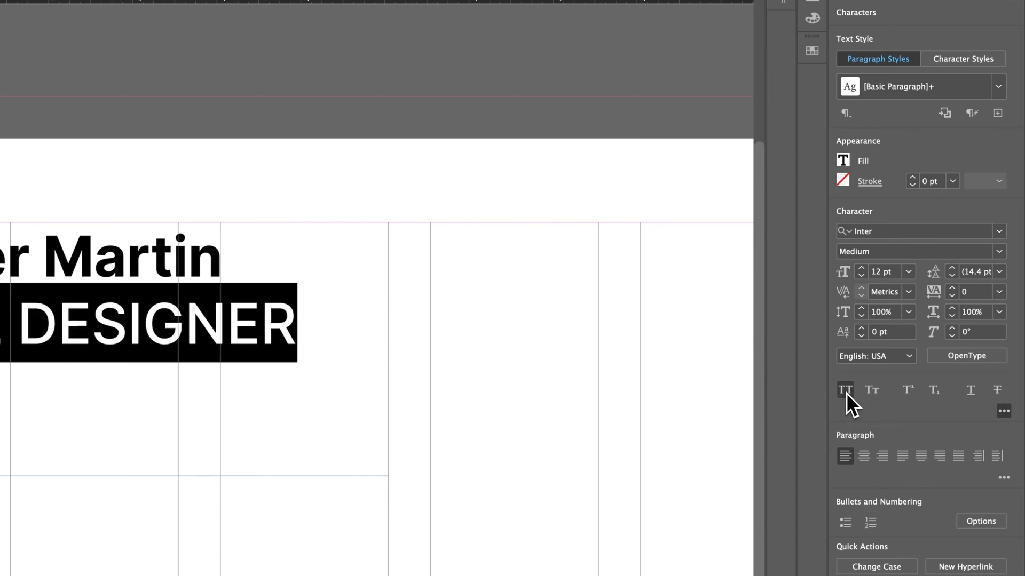
left_click(862, 276)
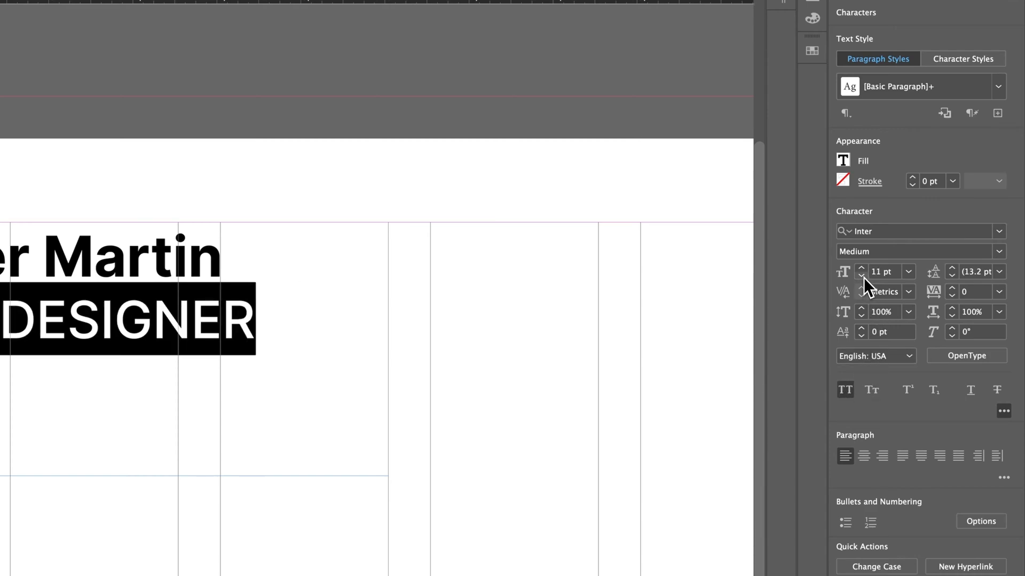
left_click(861, 276)
left_click(861, 276)
left_click(862, 276)
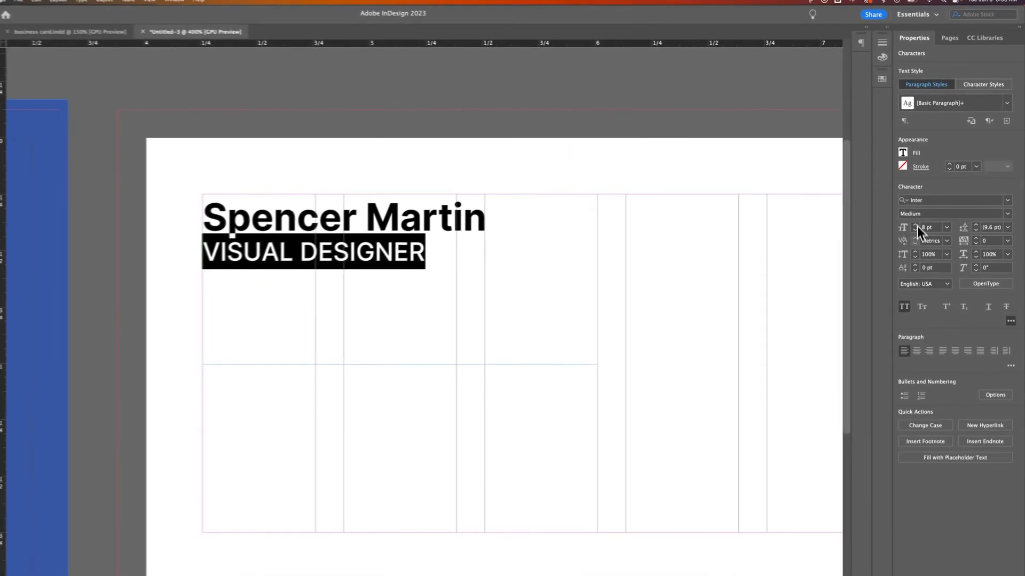
Step: Give the VISUAL DESIGNER title a 70% tint fill to turn it grey
left_click(908, 154)
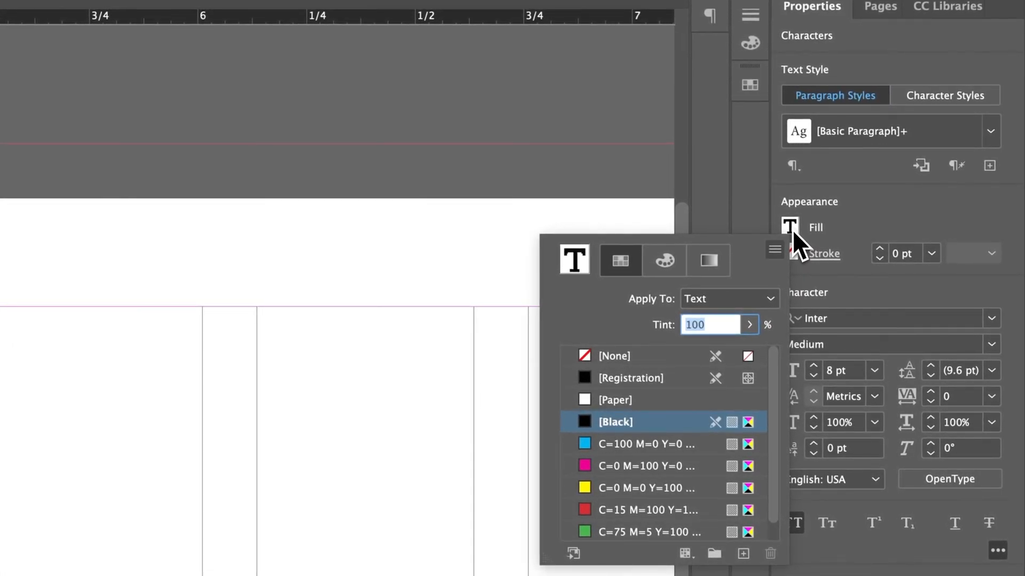
left_click(759, 297)
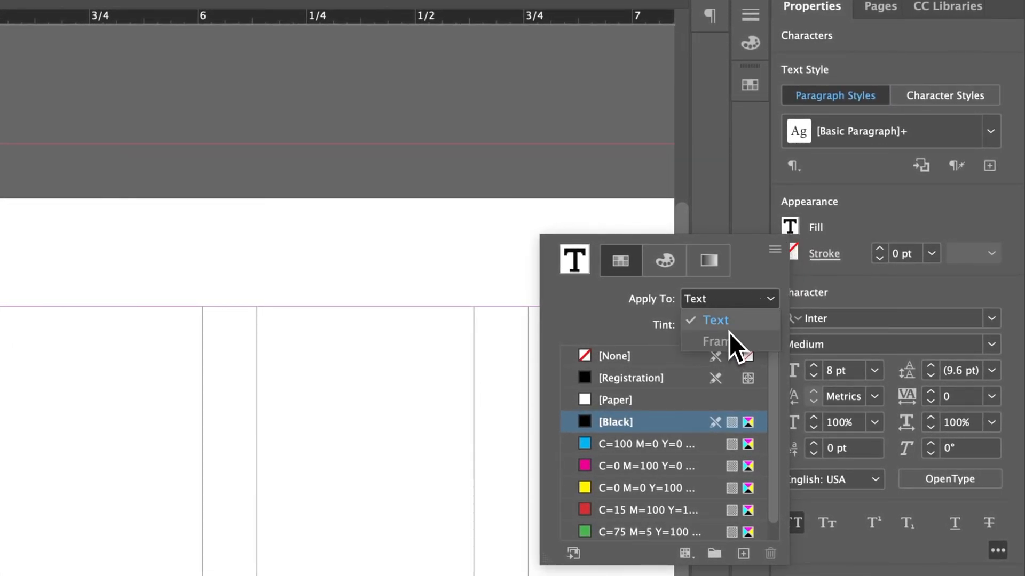
key("Escape")
left_click(715, 329)
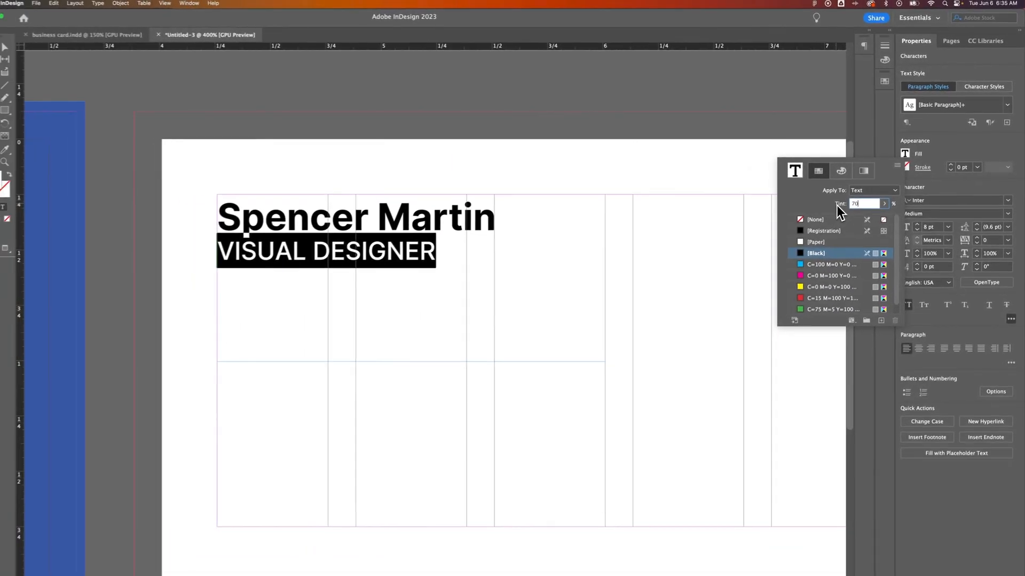
key("Return")
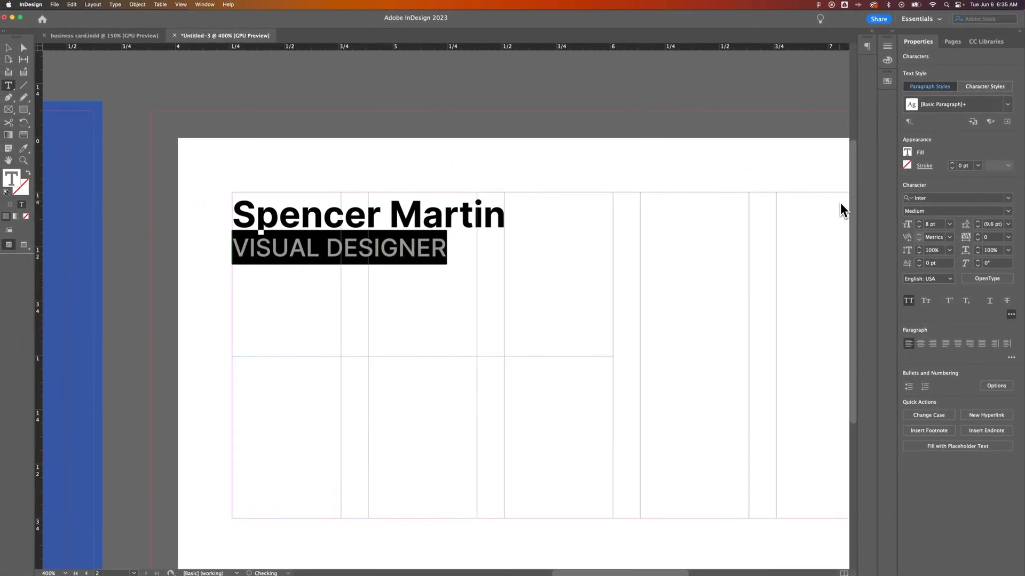
key("Escape")
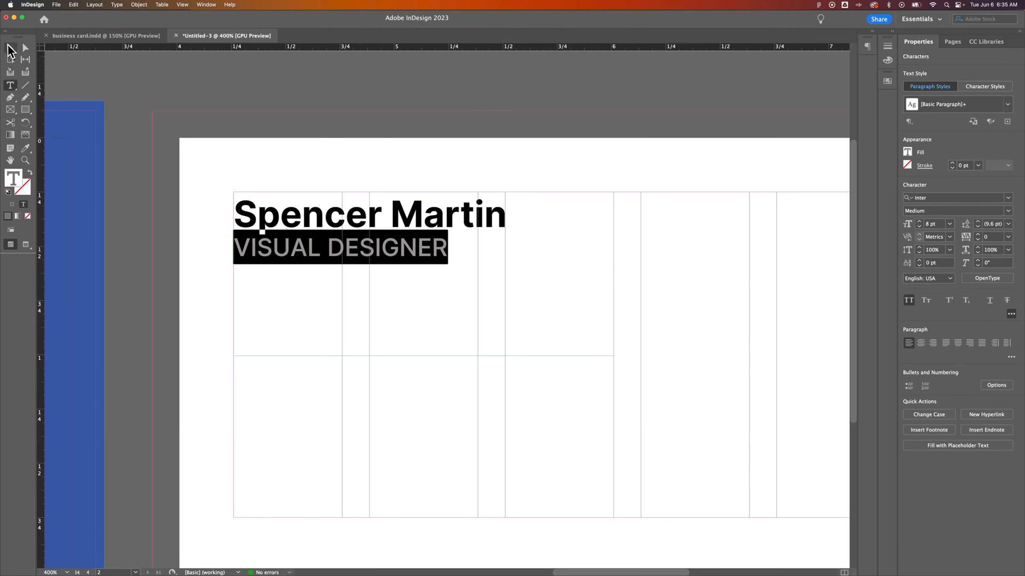
key("super+minus")
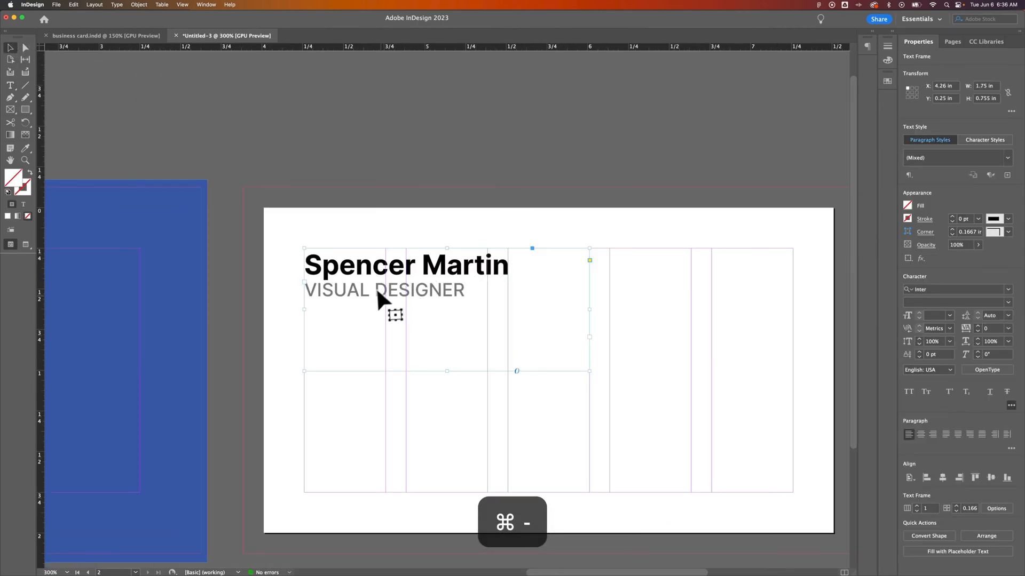
Step: Increase the title line's leading to 10 pt
double_click(322, 291)
left_click_drag(303, 291, 478, 290)
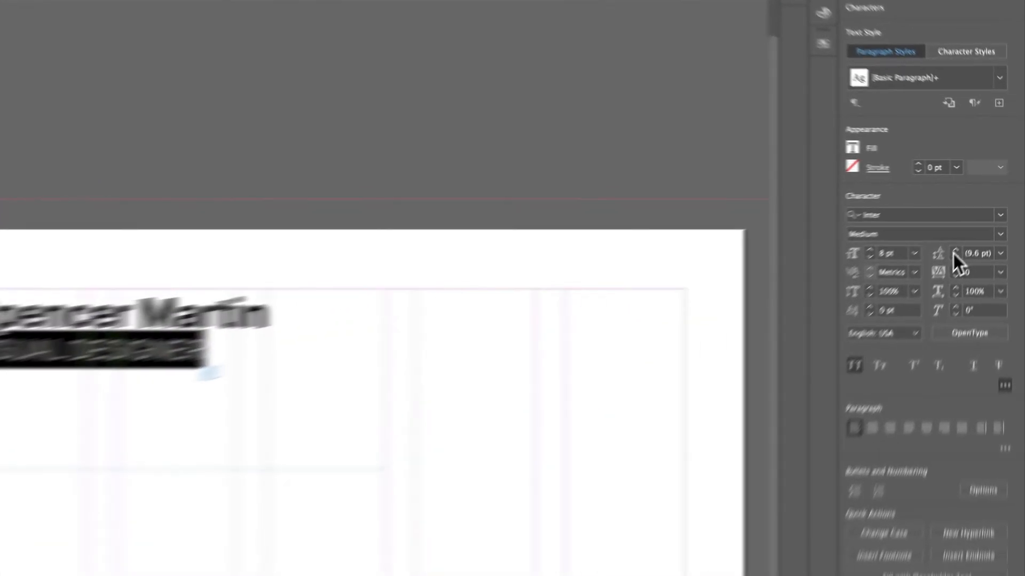
left_click(930, 282)
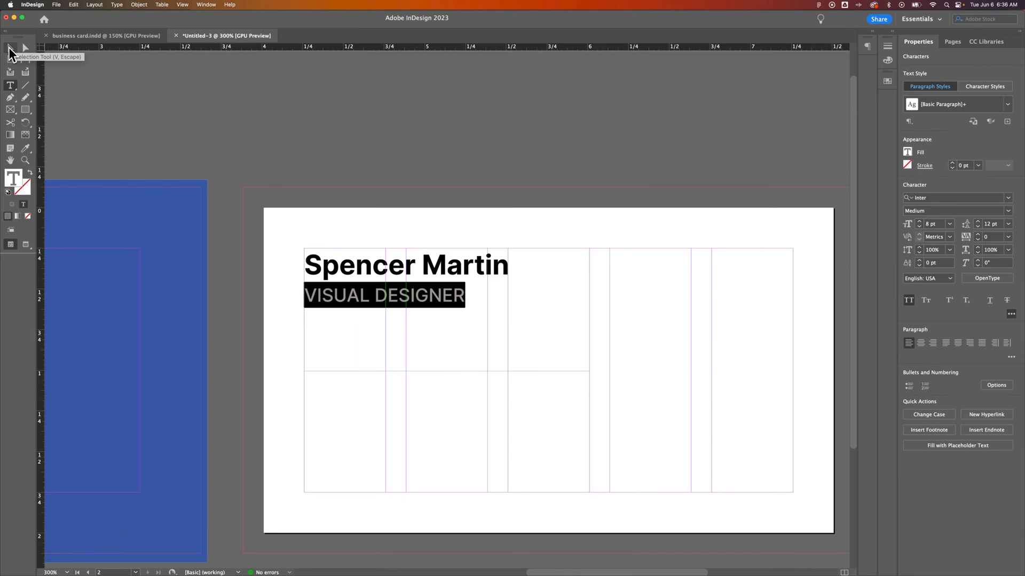
left_click(12, 53)
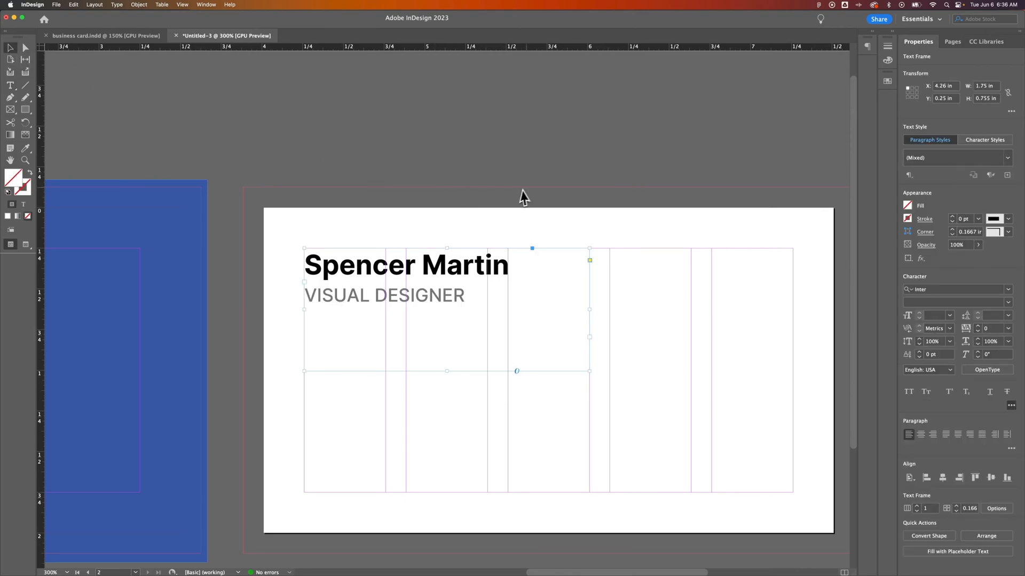
left_click(531, 203)
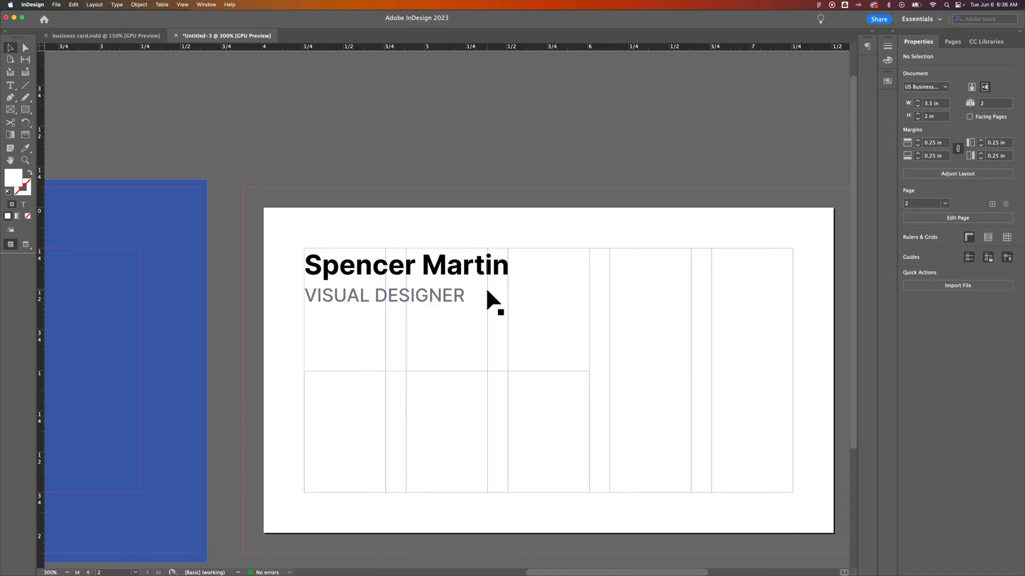
Step: Loosen the VISUAL DESIGNER title's tracking to 50
double_click(454, 299)
left_click_drag(463, 296, 310, 292)
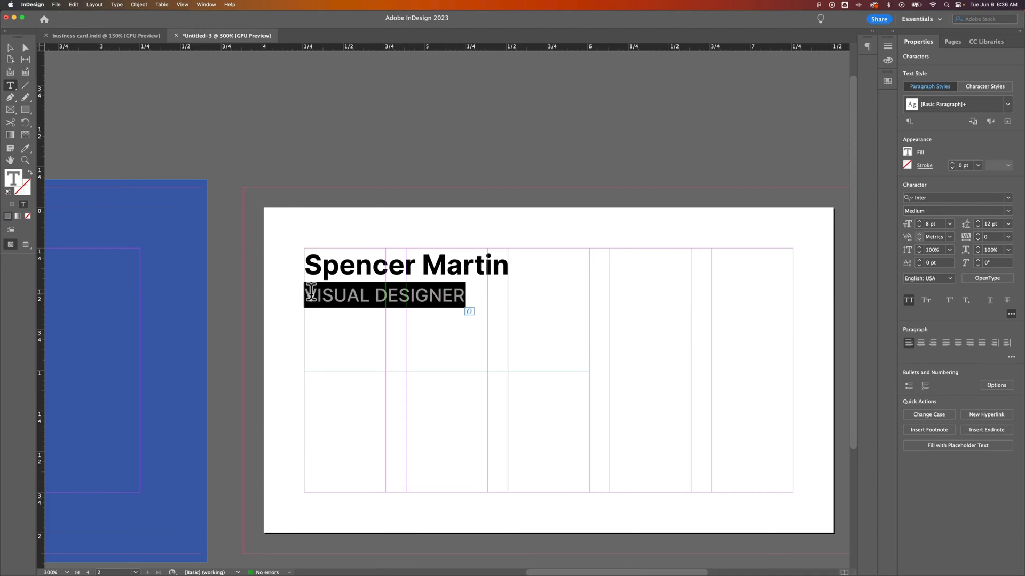
left_click(991, 238)
type("50")
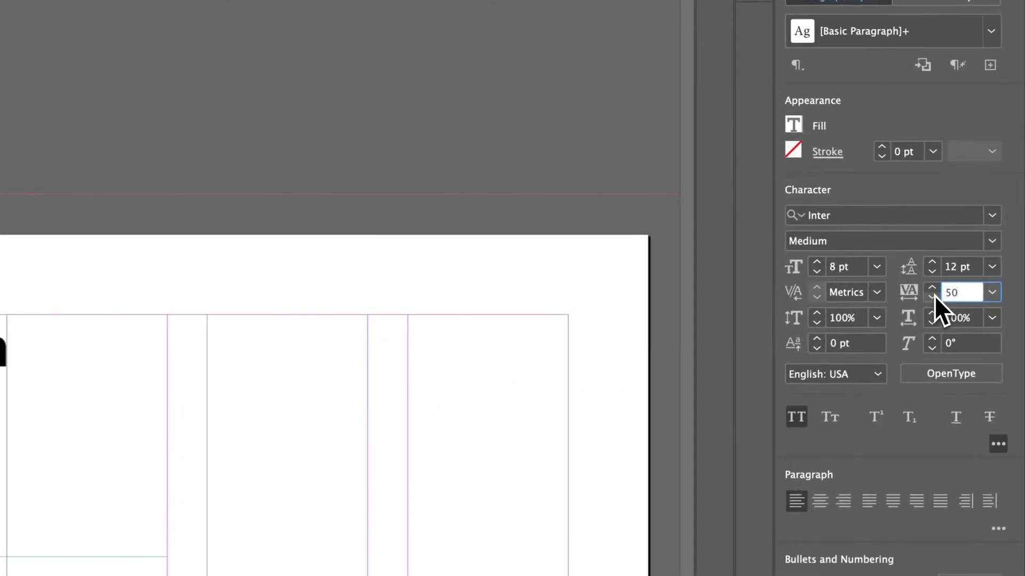
key("Return")
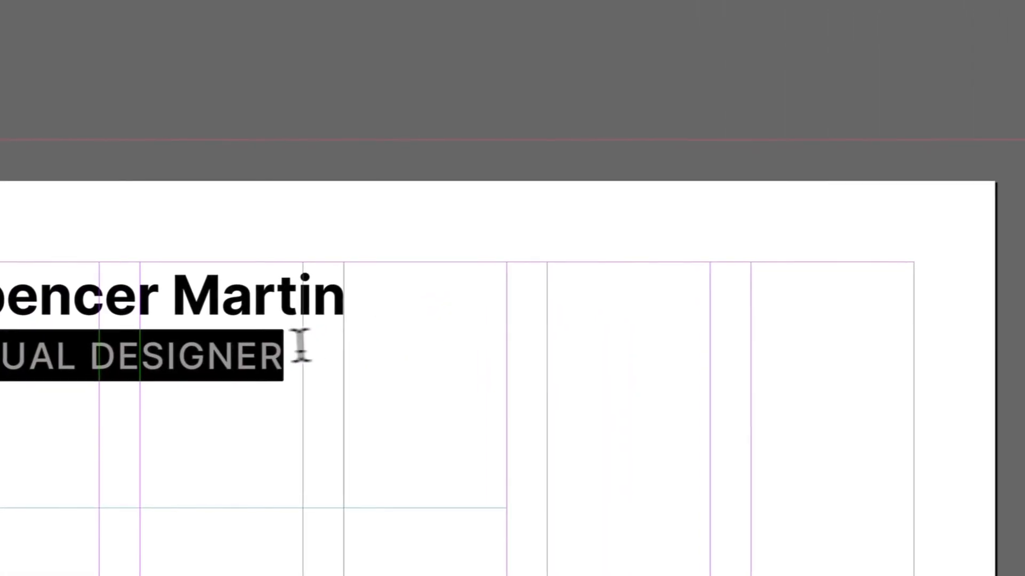
Step: Shrink the title line to 7 pt type with 11 pt leading
left_click(395, 291)
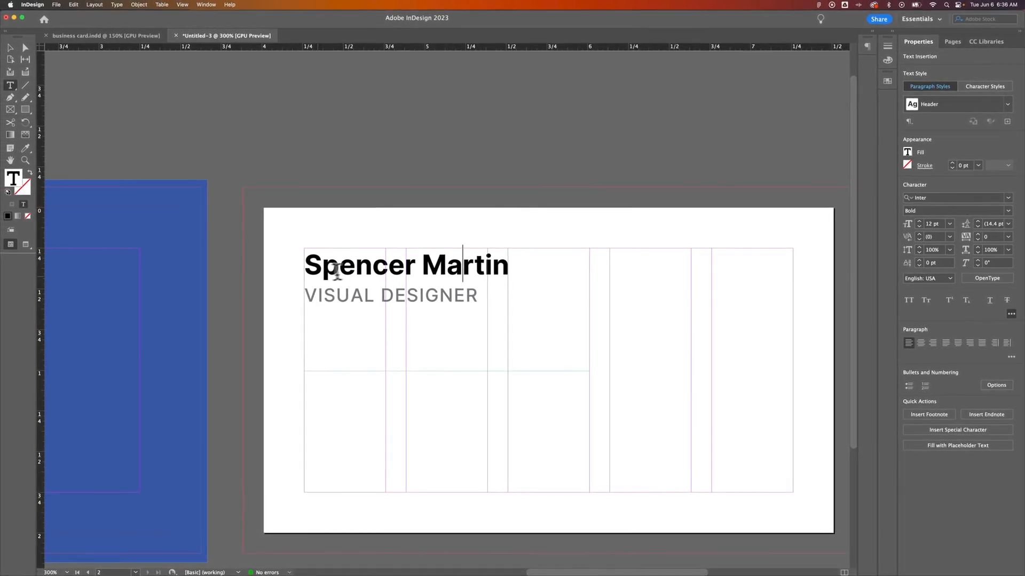
left_click_drag(478, 295, 308, 295)
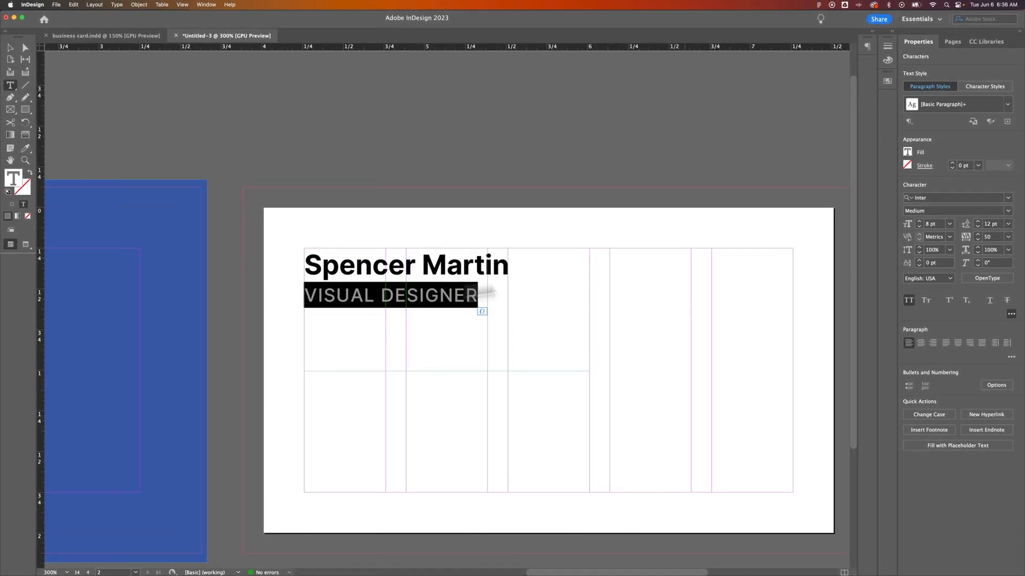
left_click(919, 227)
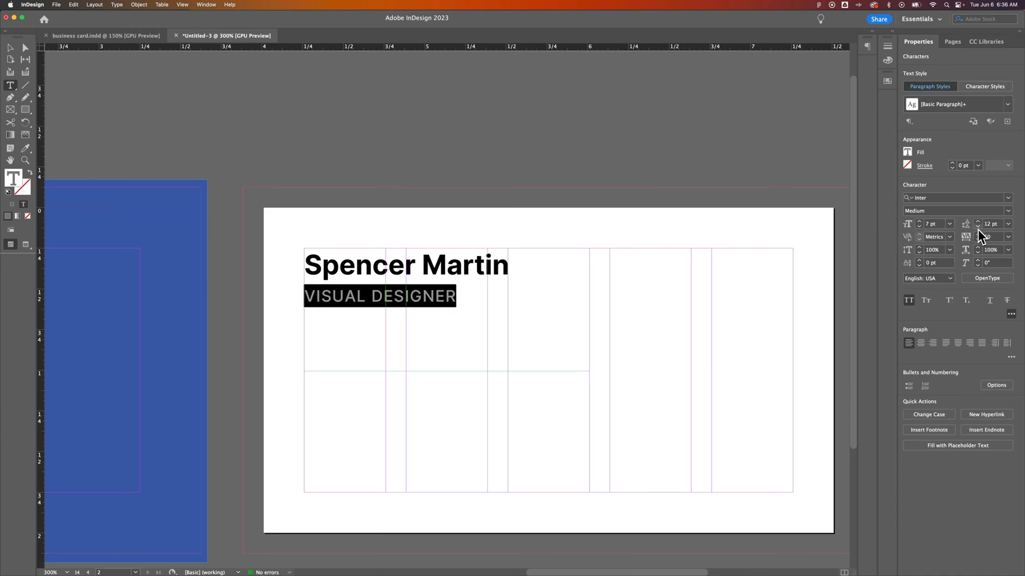
left_click(978, 229)
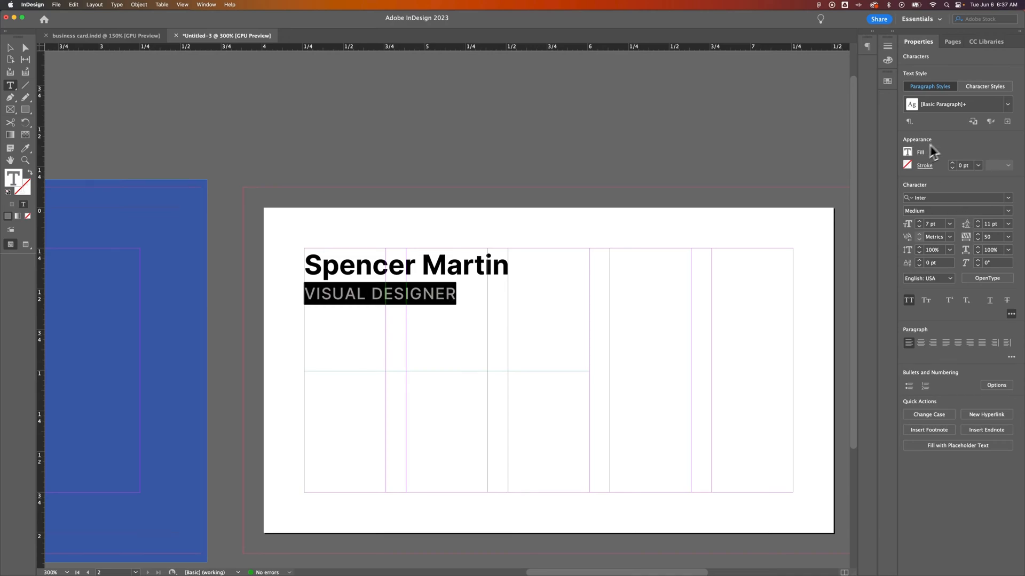
Step: Save the title's formatting as a new paragraph style named Subheader
left_click(1008, 123)
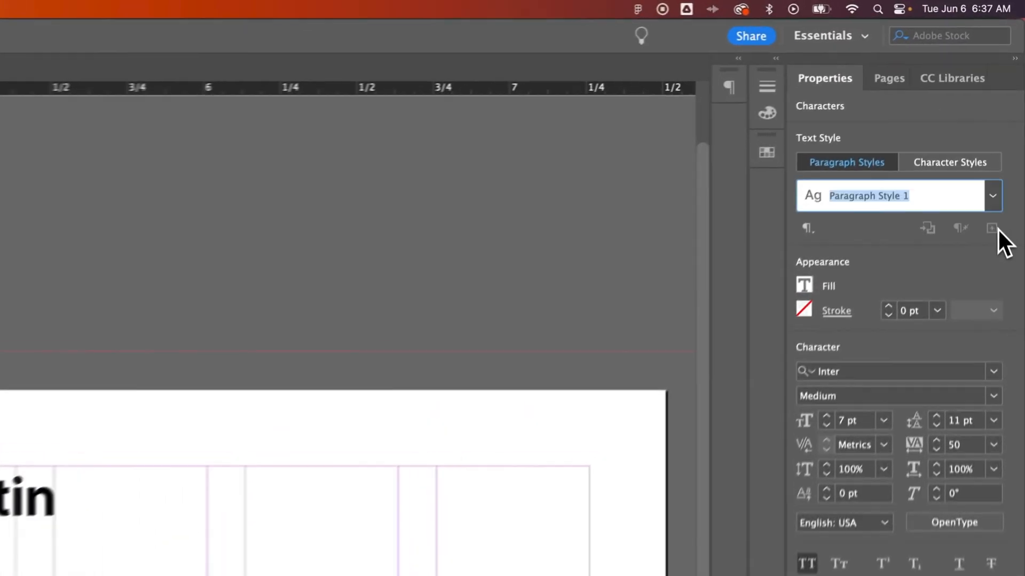
type("Subheader")
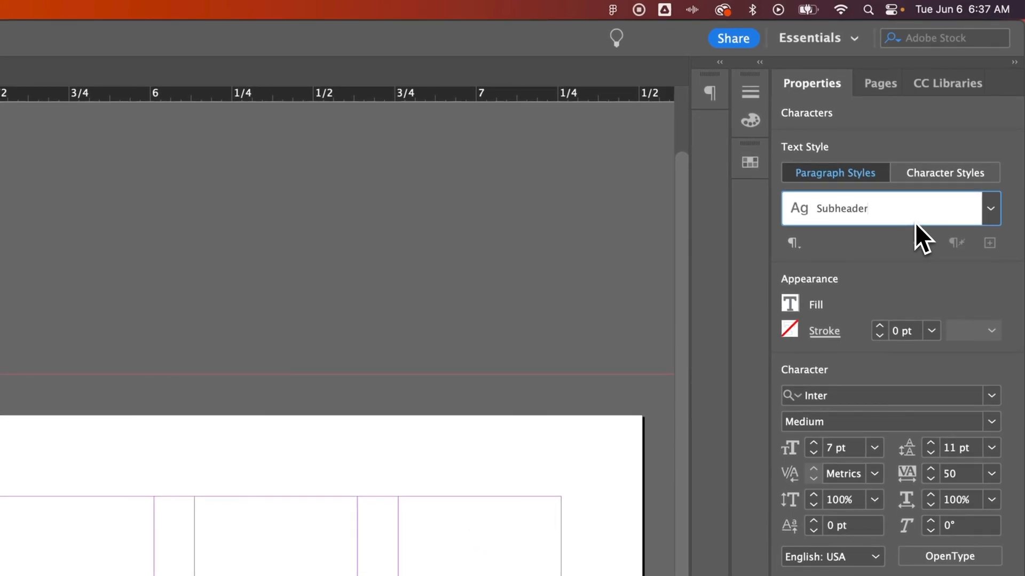
key("Return")
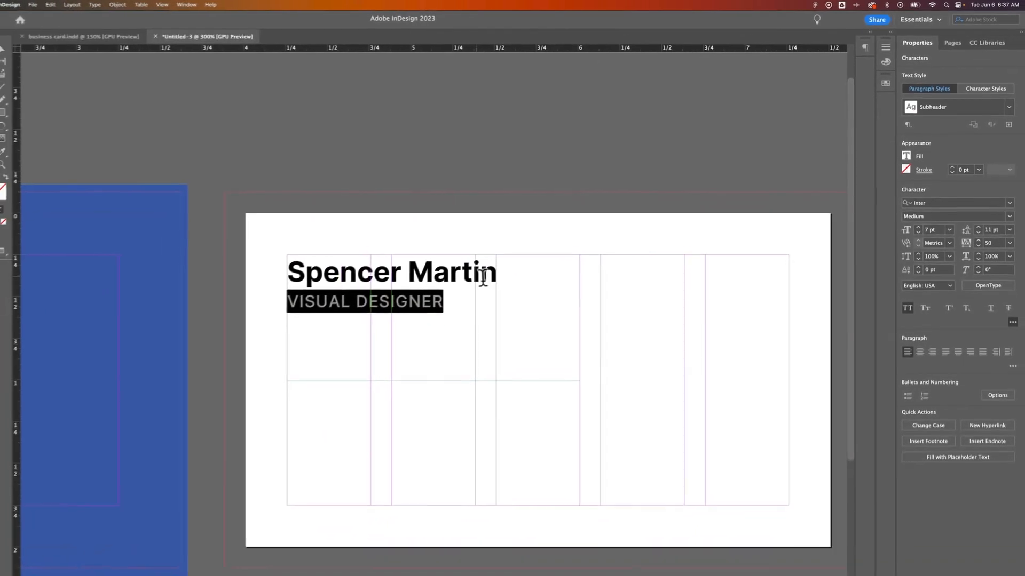
left_click(464, 277)
left_click(427, 292)
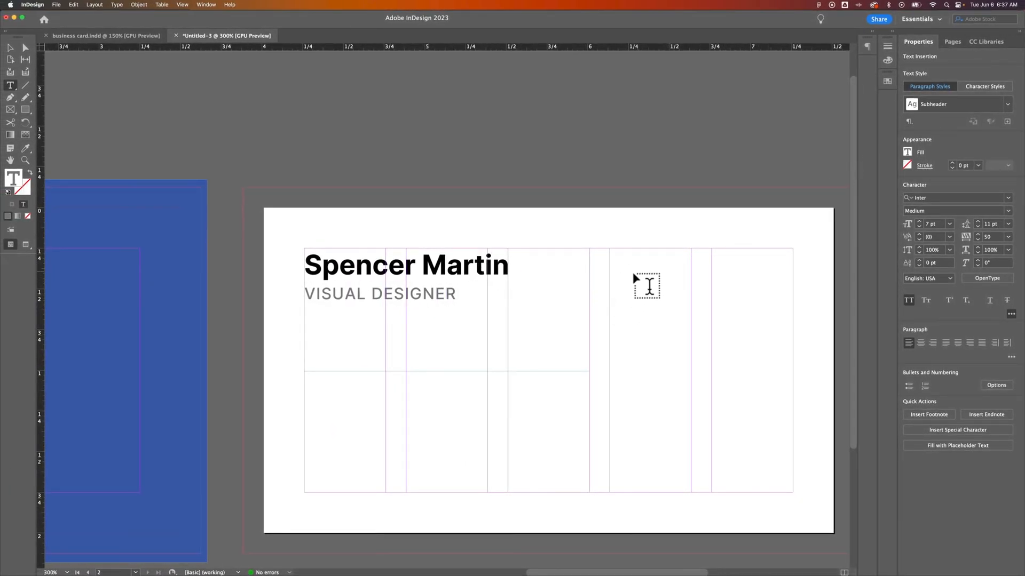
Step: Draw a scratch frame containing the word TEXT and apply the Header style to it
left_click_drag(629, 266, 827, 355)
type("TEXT")
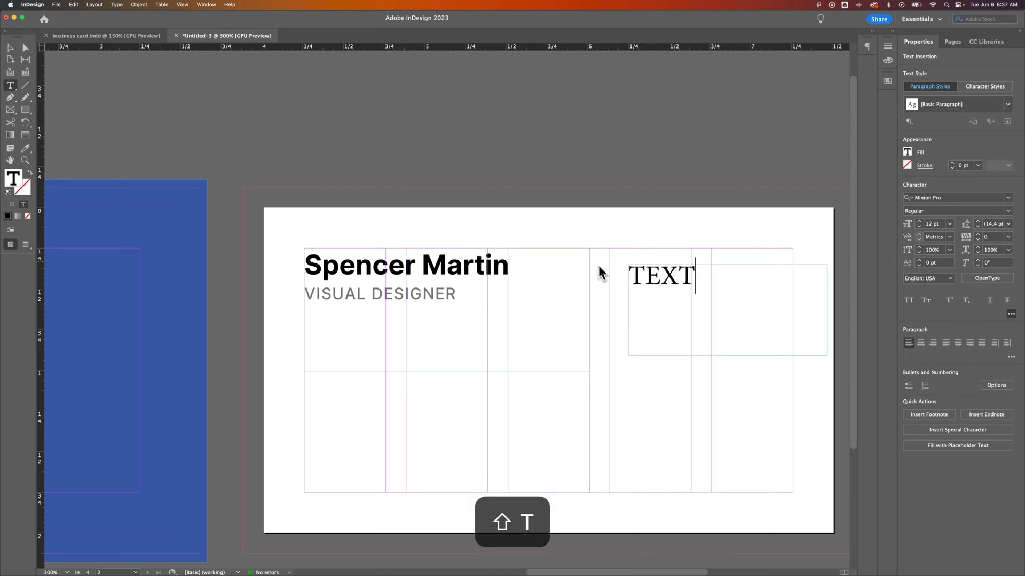
left_click_drag(696, 275, 628, 276)
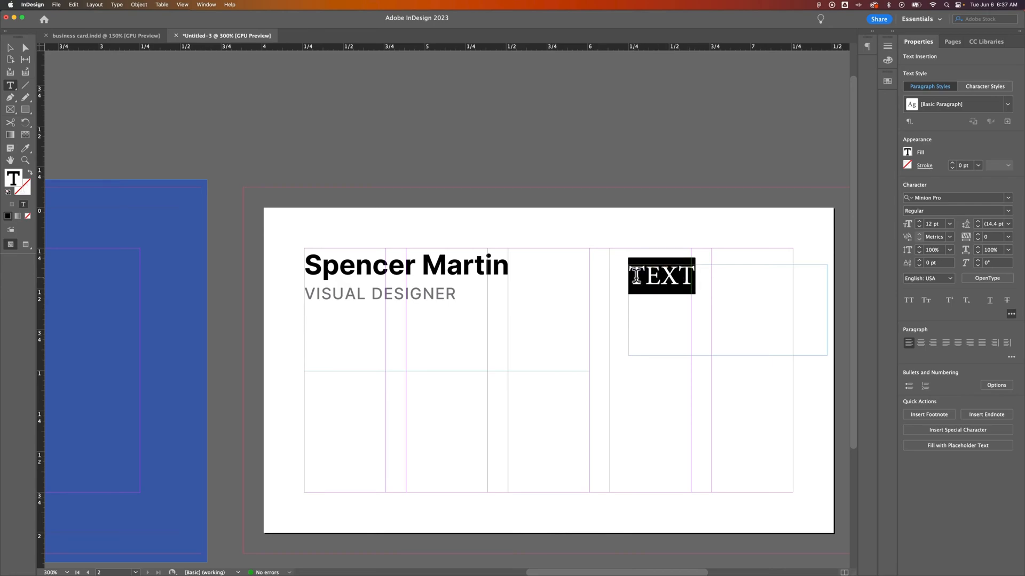
left_click(1007, 104)
left_click(934, 138)
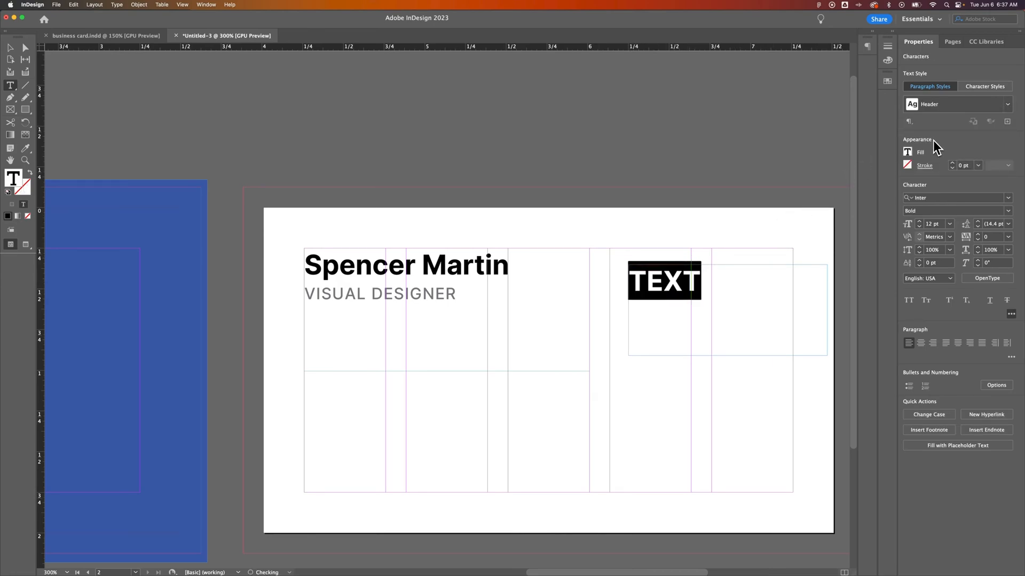
Step: Switch the test text to Subheader, then delete the scratch frame
left_click(1009, 106)
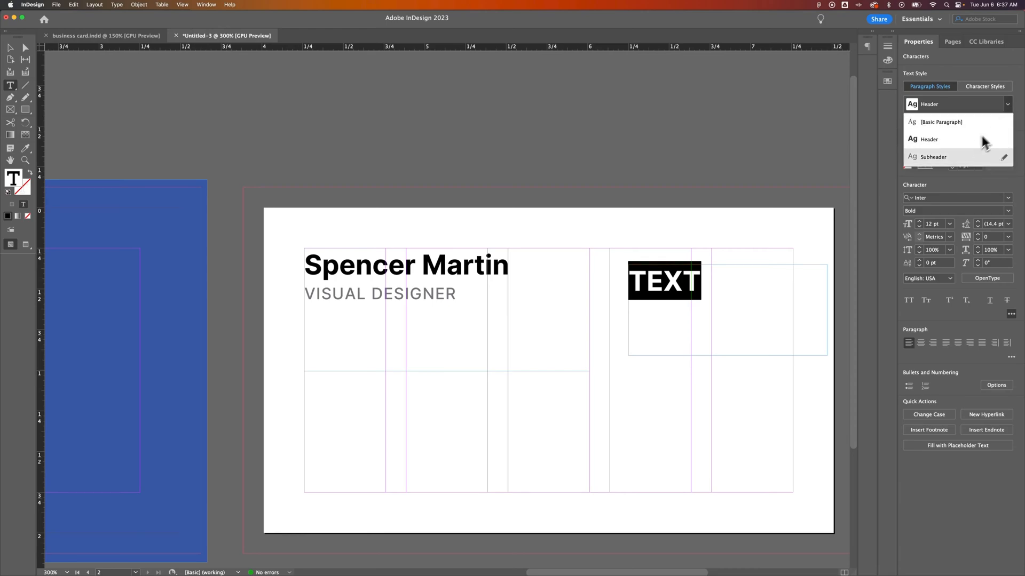
left_click(959, 156)
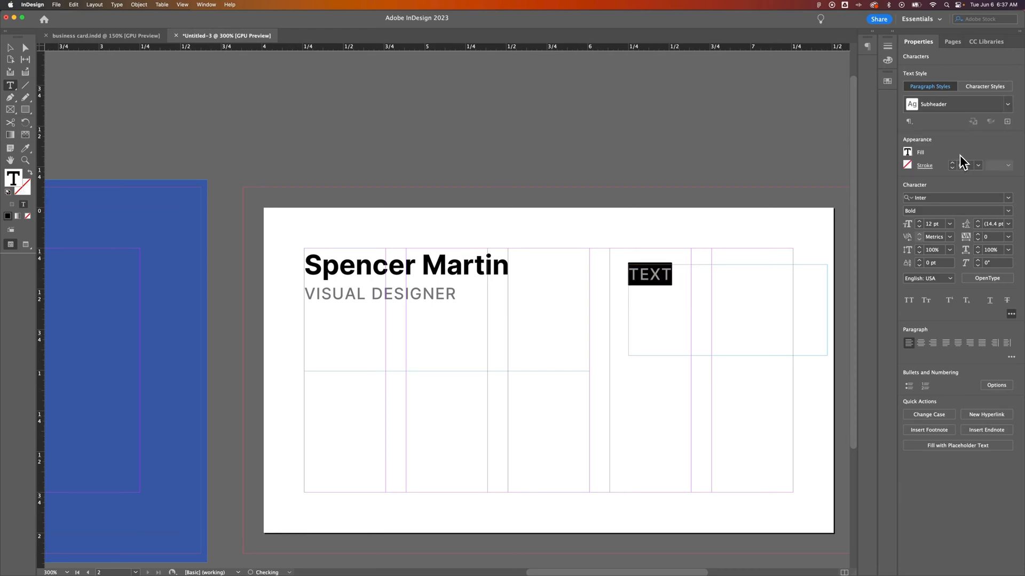
left_click(10, 47)
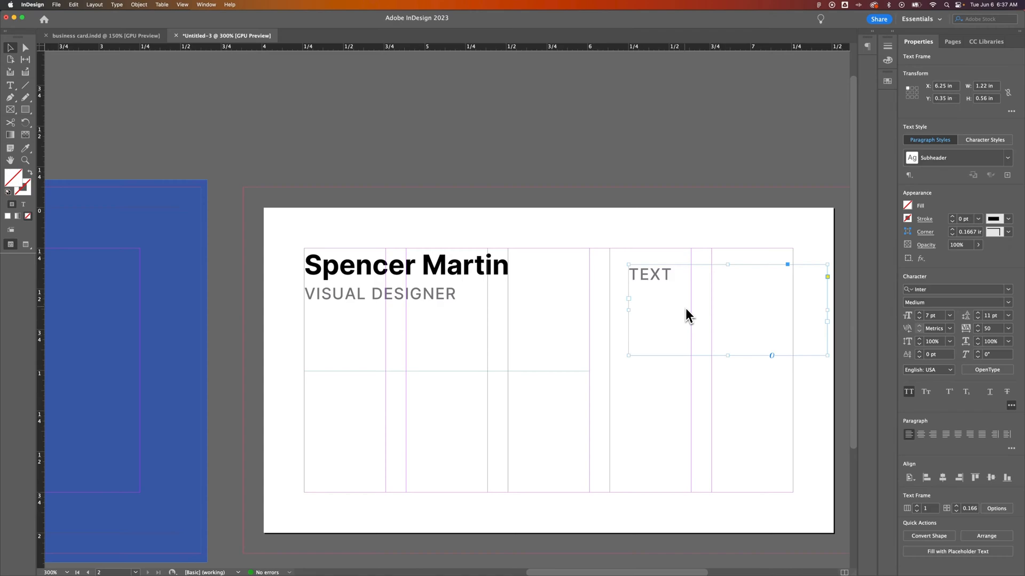
key("BackSpace")
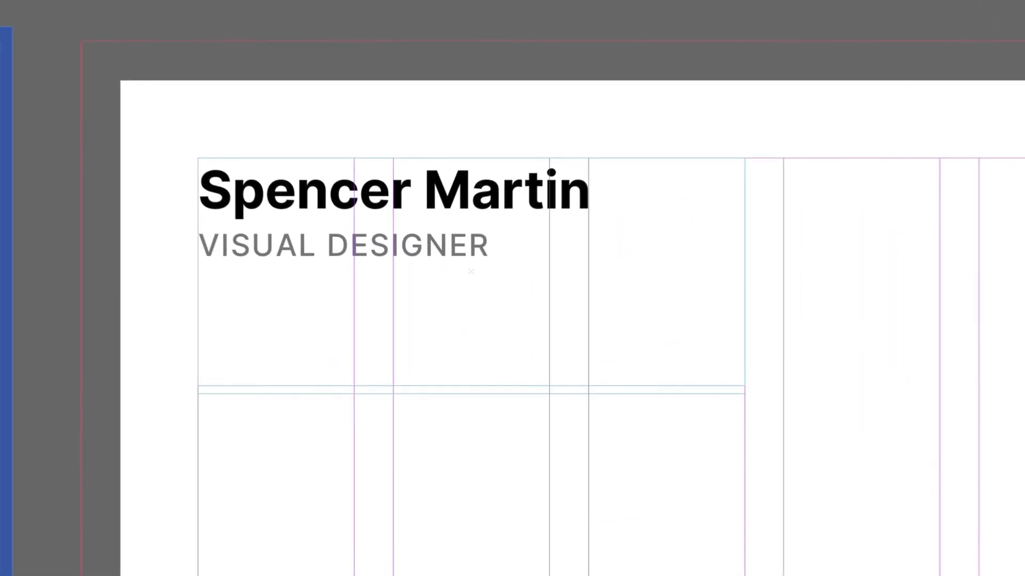
Step: Tighten the name frame to its text, Alt-drag a copy lower, and stretch the copy's top upward
left_click_drag(635, 378, 638, 319)
left_click_drag(763, 302, 759, 305)
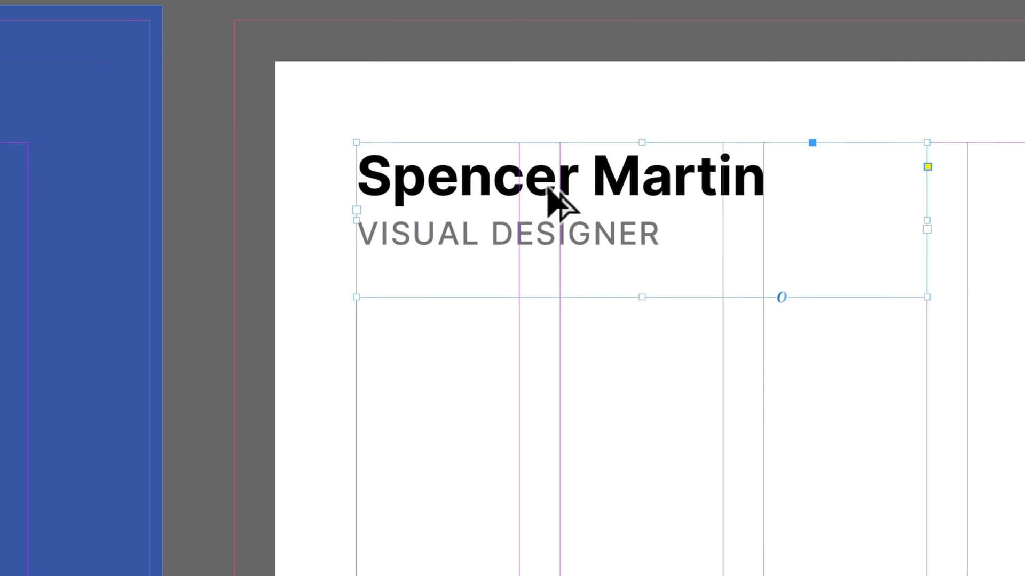
left_click_drag(572, 199, 568, 421)
left_click_drag(472, 344, 475, 434)
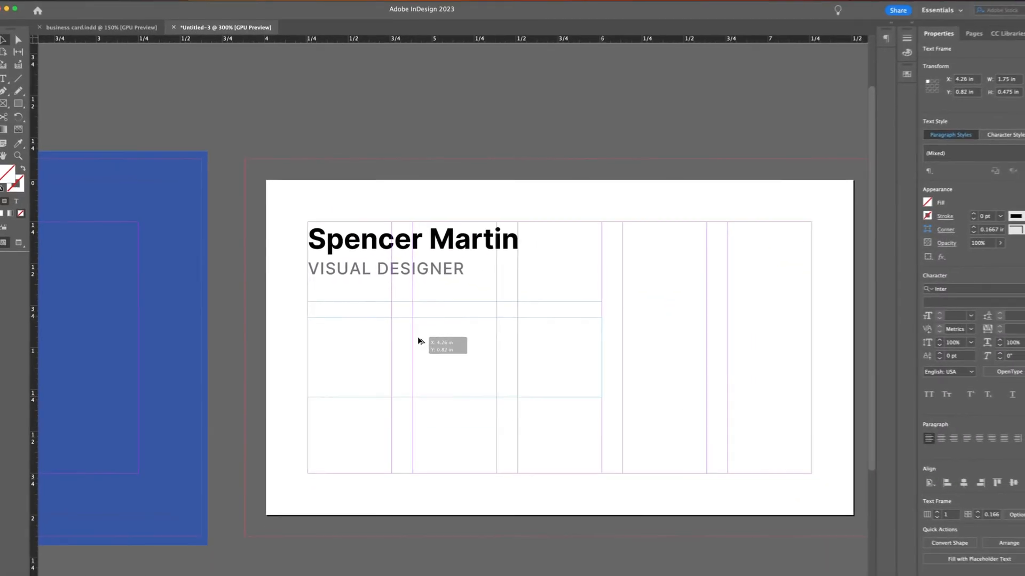
left_click_drag(417, 397, 419, 411)
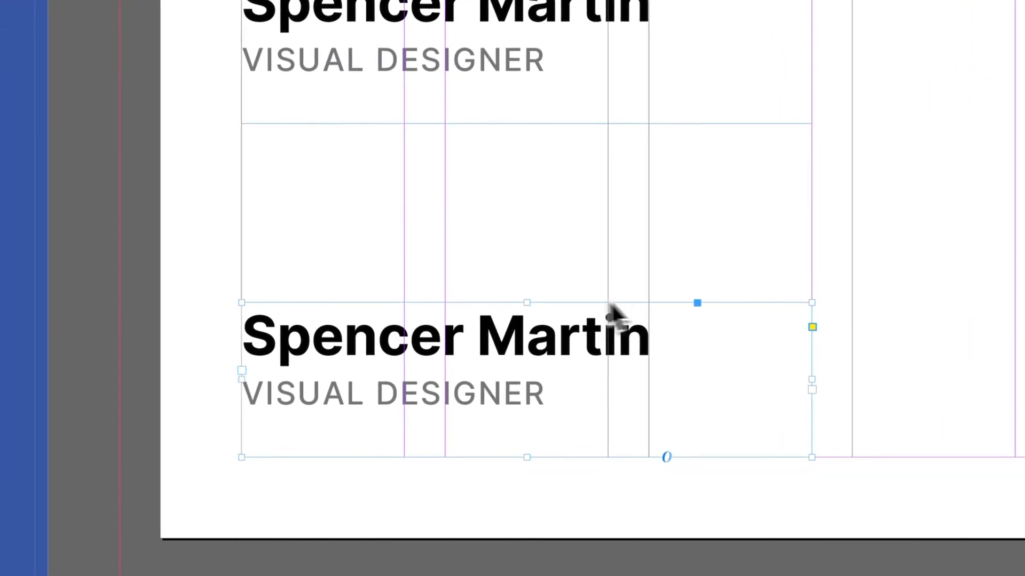
left_click_drag(528, 302, 522, 215)
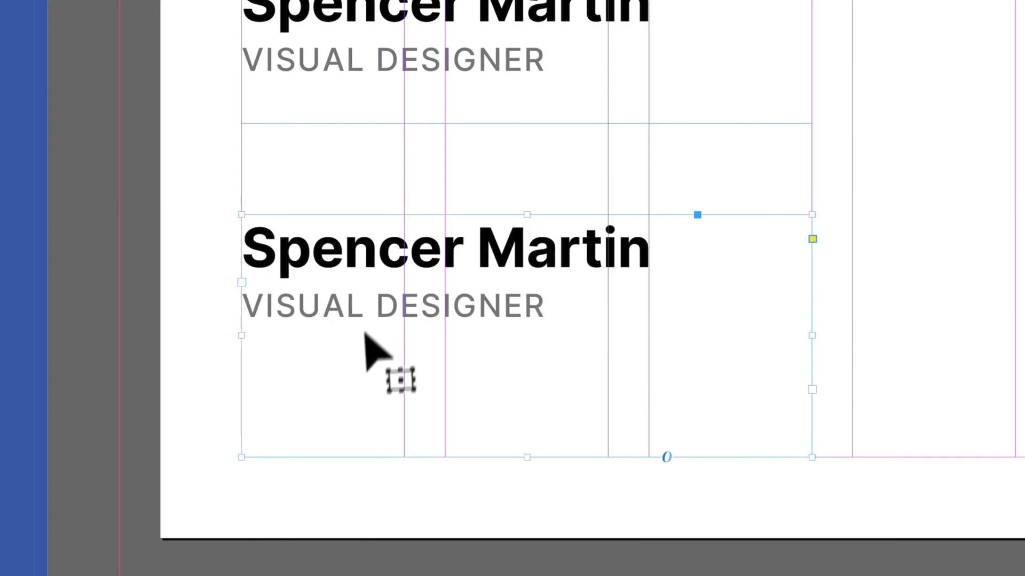
Step: Clear the lower frame's copied name and title and begin typing the 'P:' placeholder phone number
double_click(526, 305)
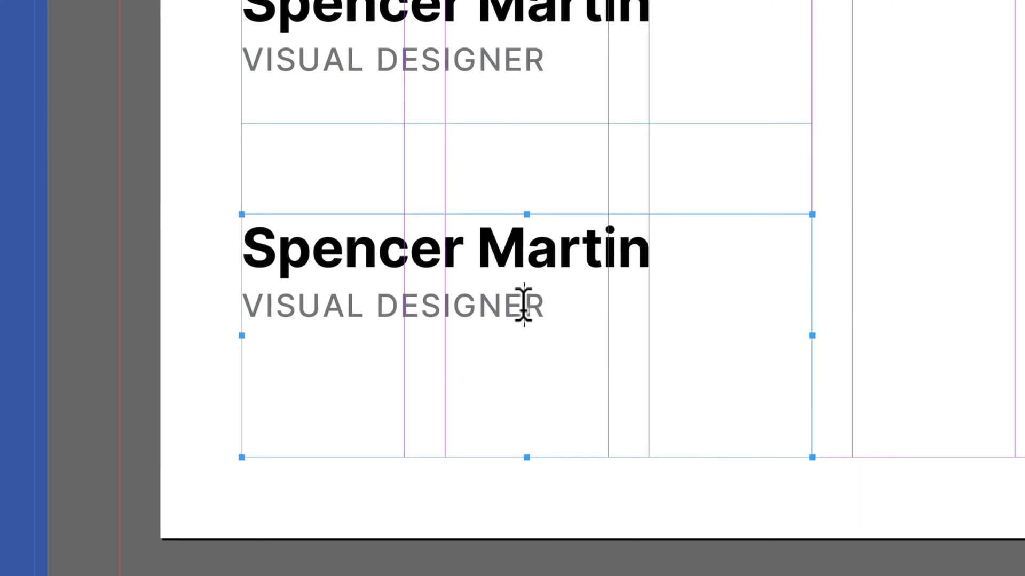
key("super+a")
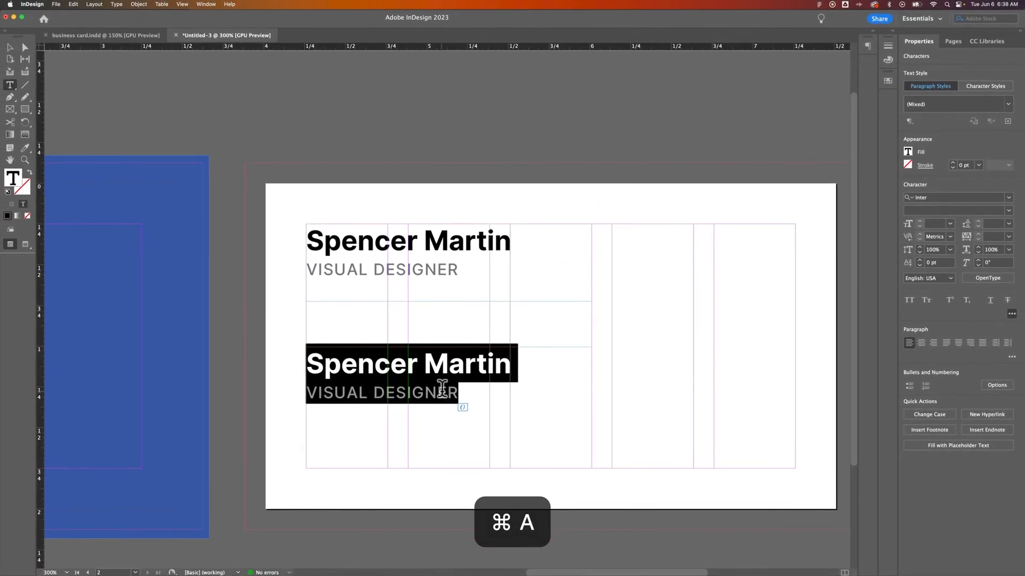
key("BackSpace")
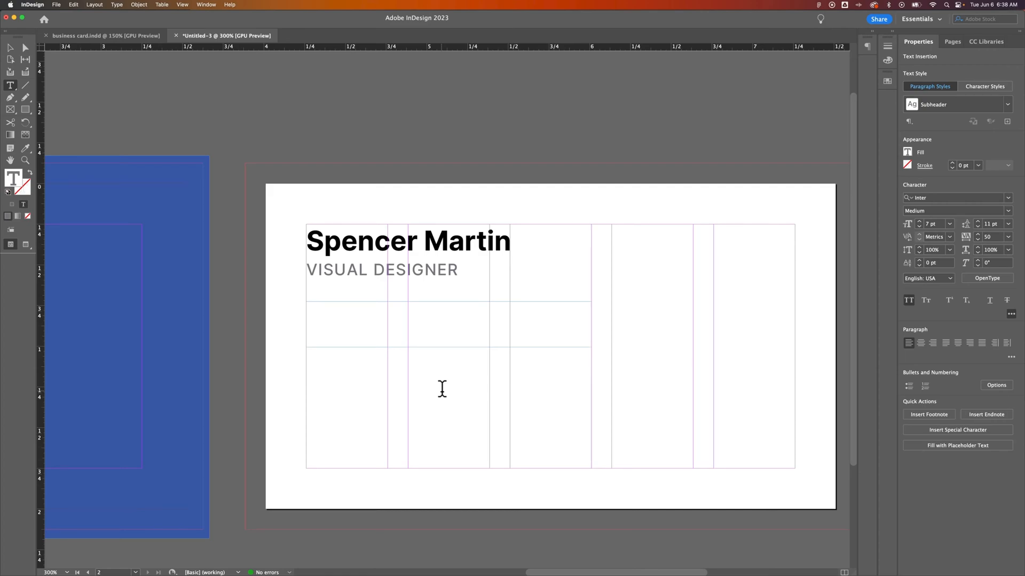
type("P")
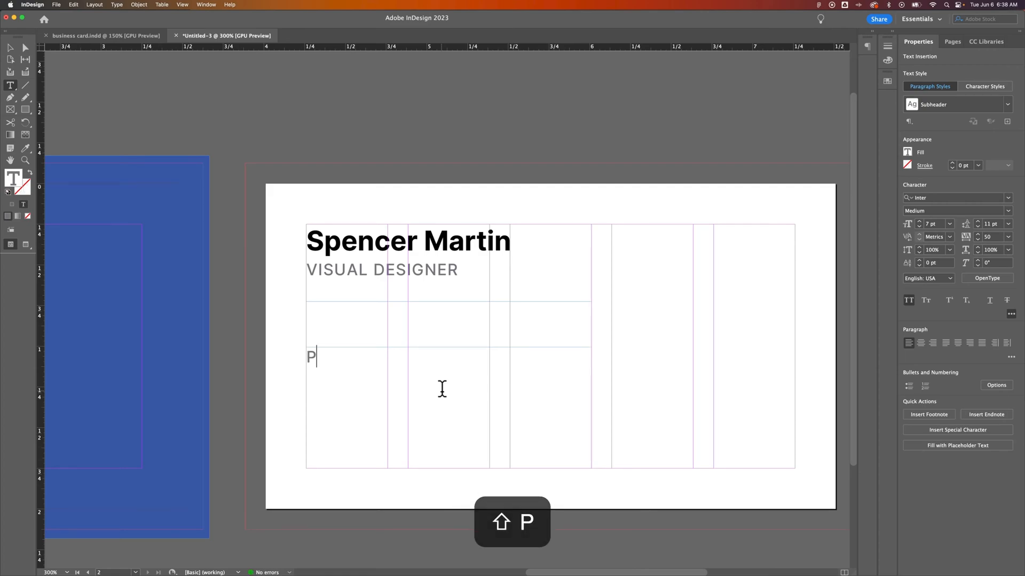
type(":")
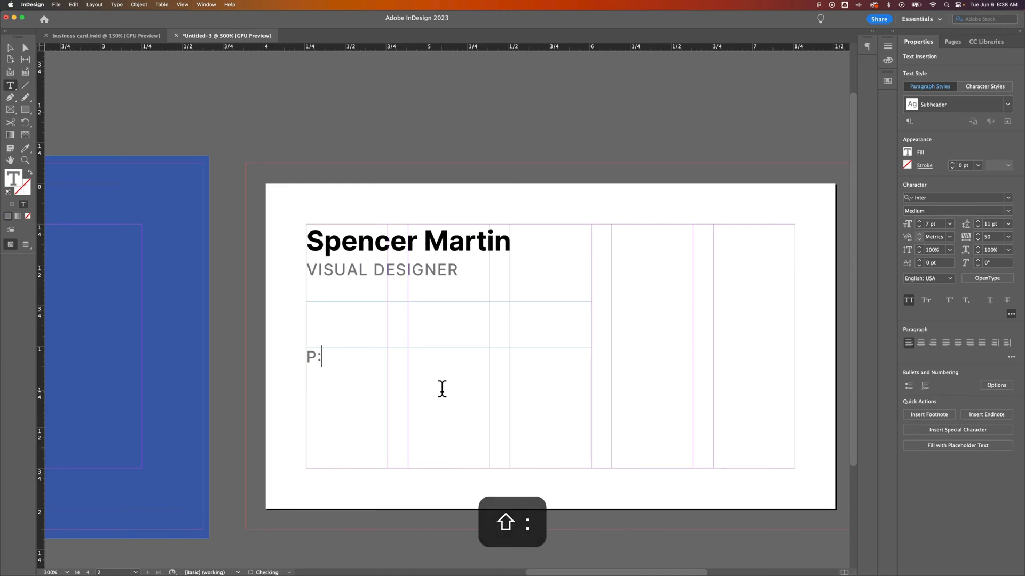
type(" +1")
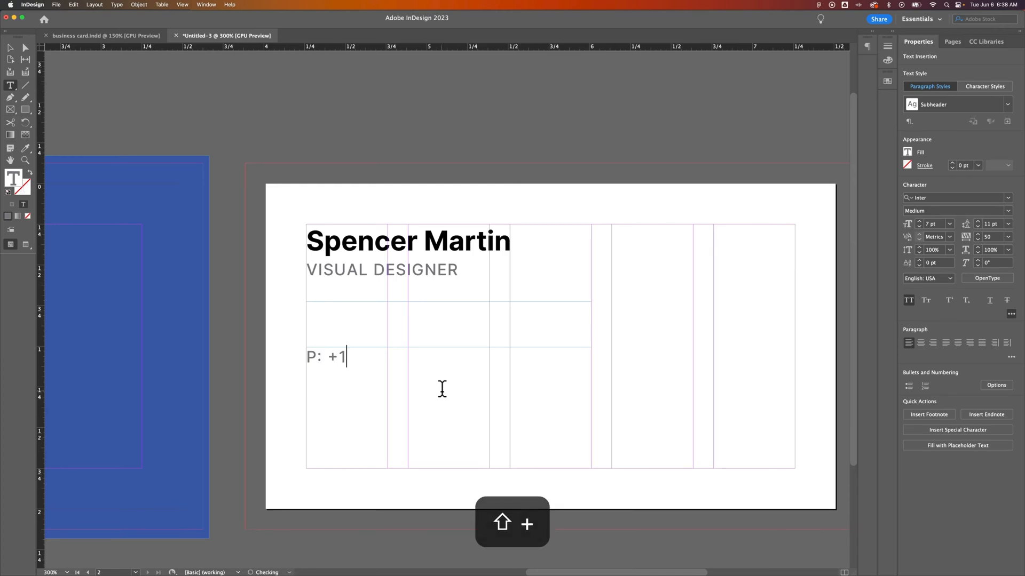
type(" 555 555 555")
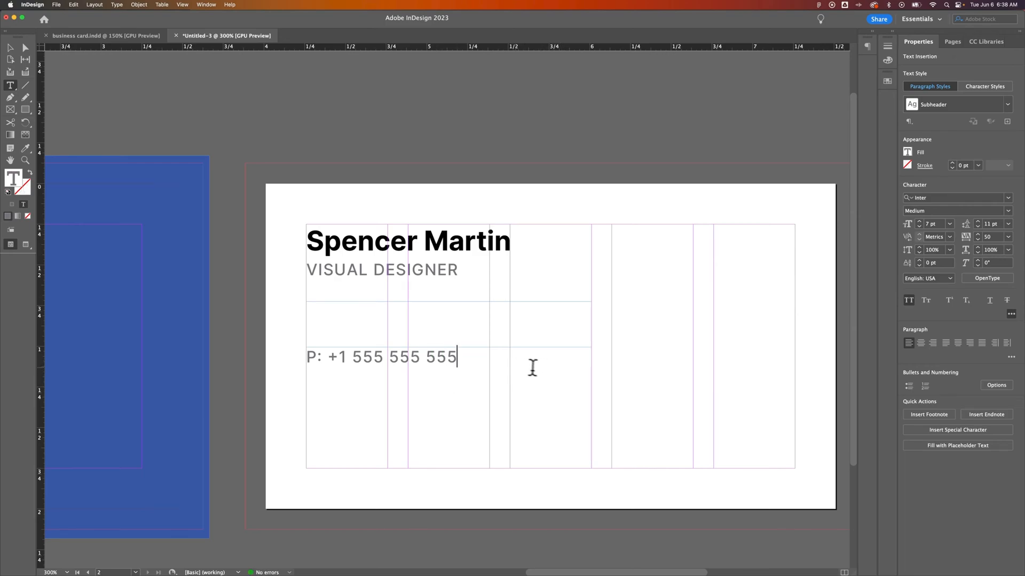
Step: Reset the phone line to the basic paragraph style and set it in Inter Regular
left_click_drag(487, 360, 305, 357)
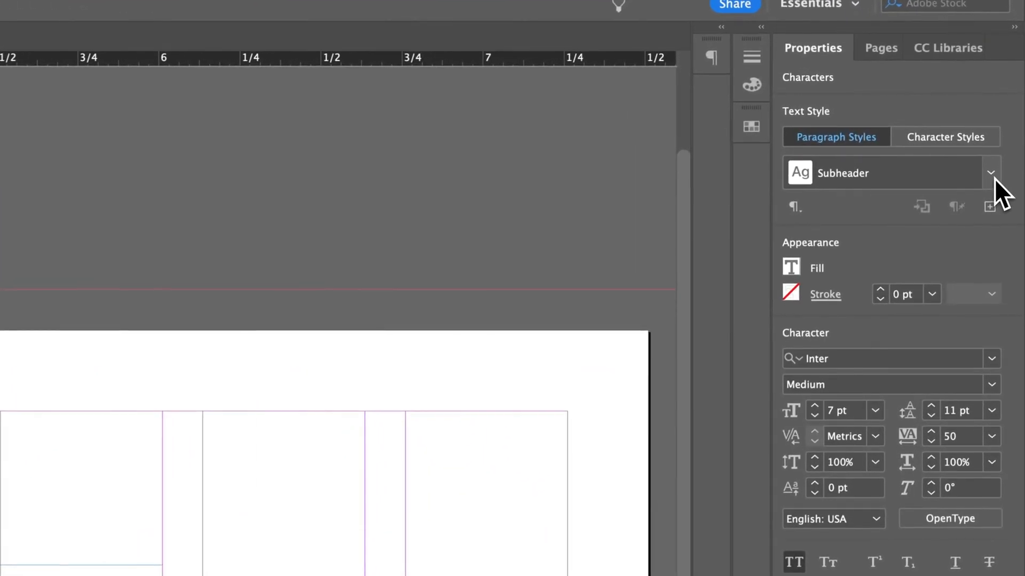
left_click(1008, 105)
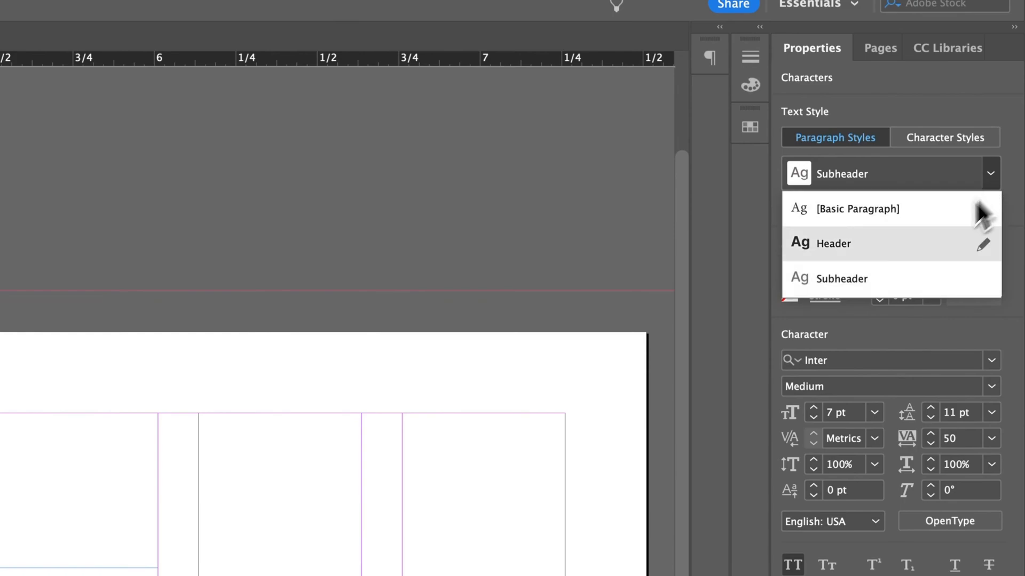
left_click(882, 212)
left_click(810, 361)
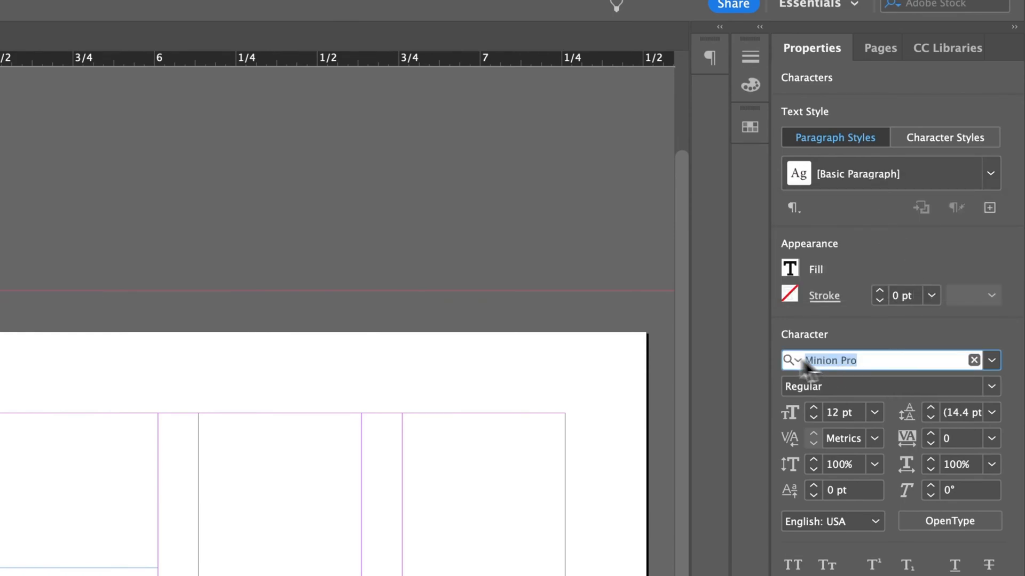
type("inter")
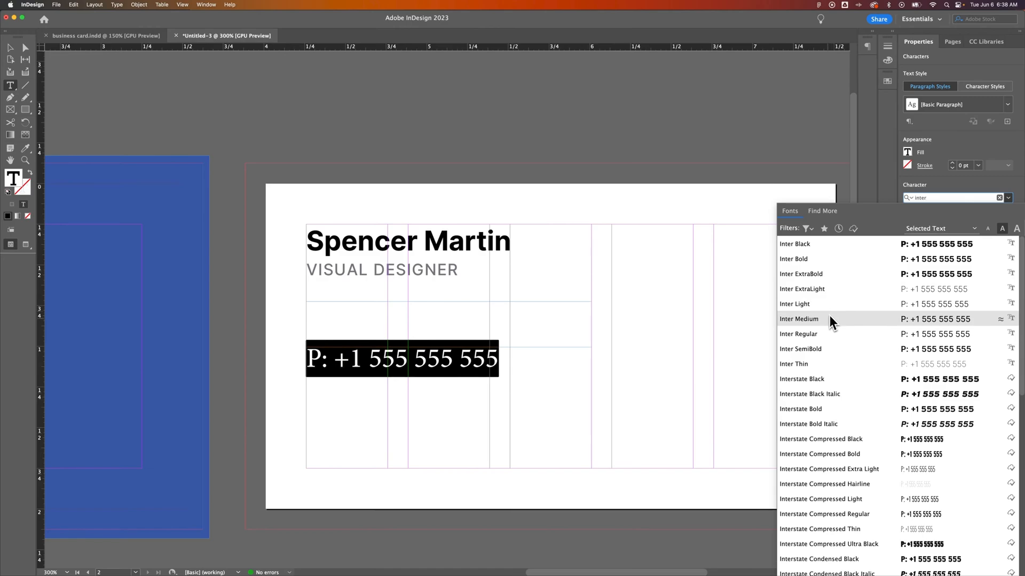
left_click(827, 333)
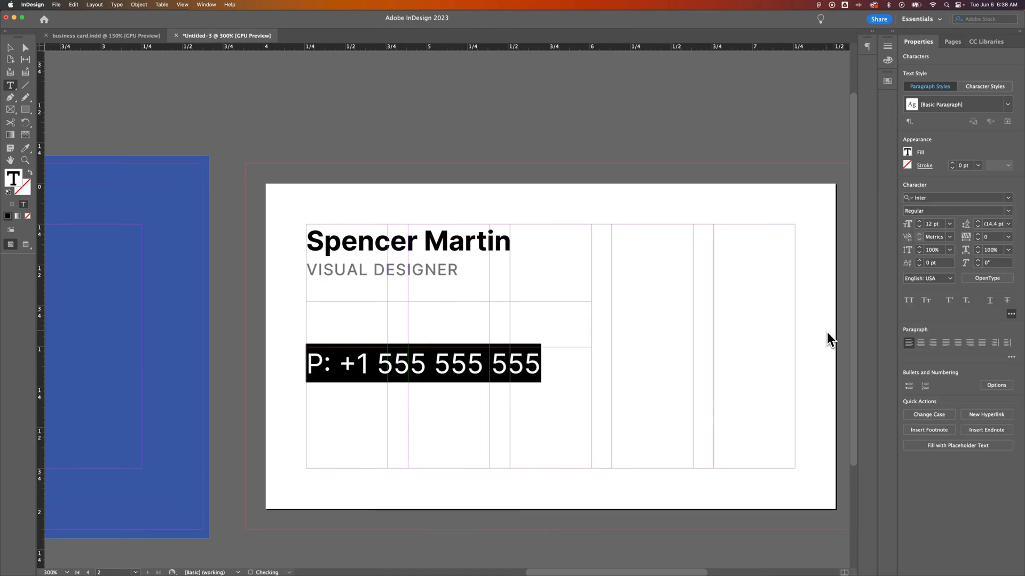
Step: Make the phone line 6 pt black with tracking of 50
left_click(924, 225)
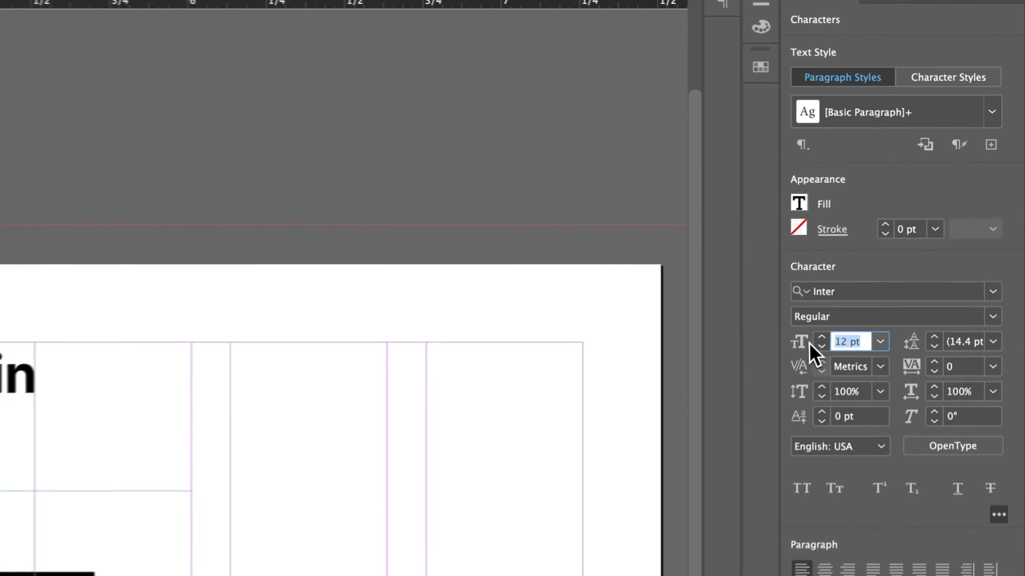
type("6")
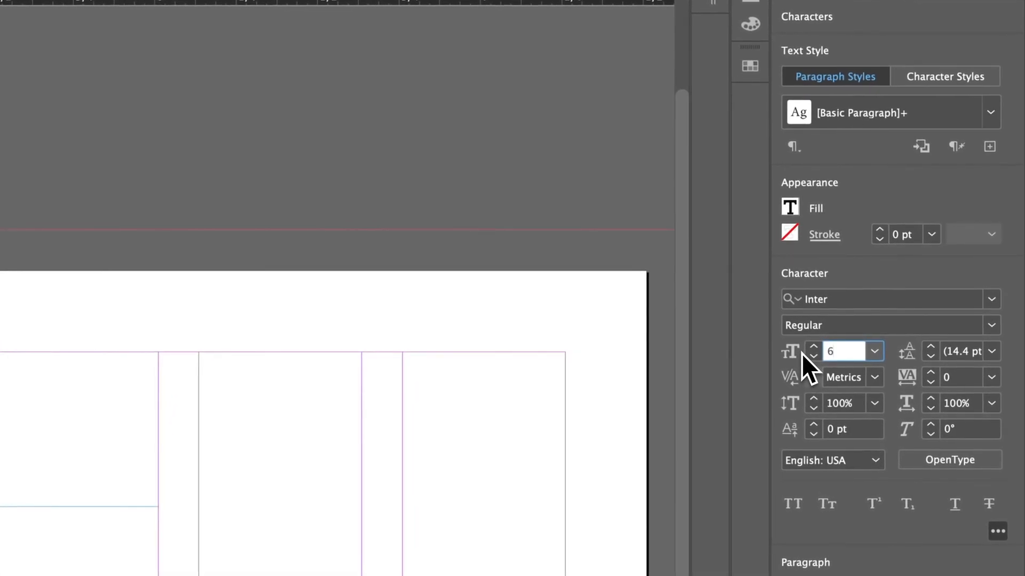
left_click(961, 356)
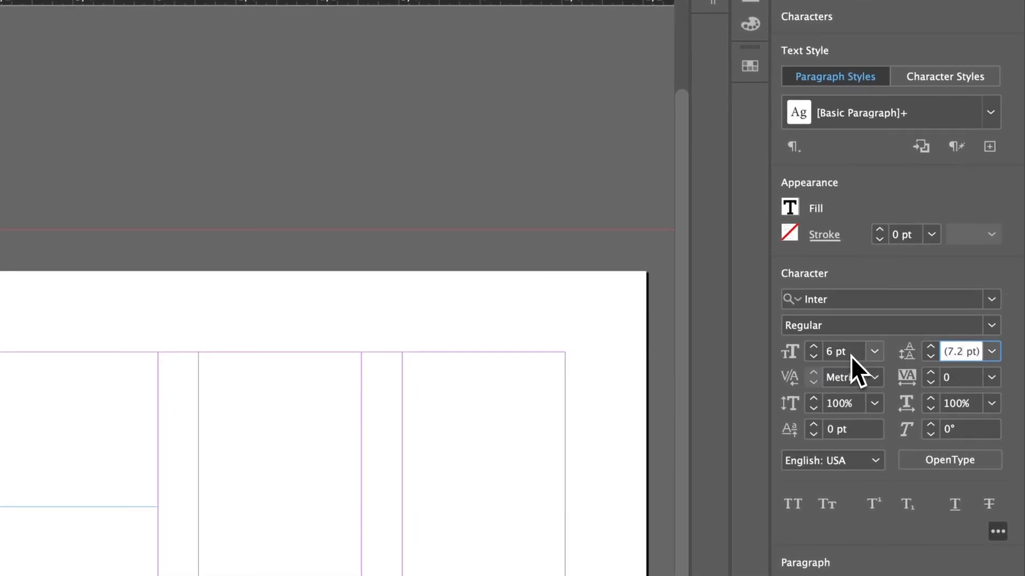
left_click(791, 210)
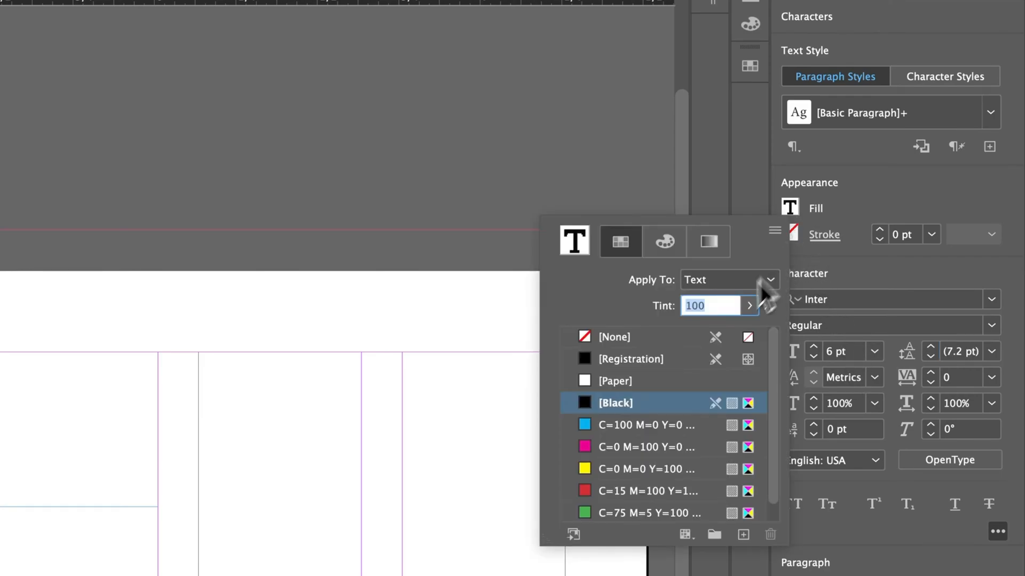
left_click(853, 212)
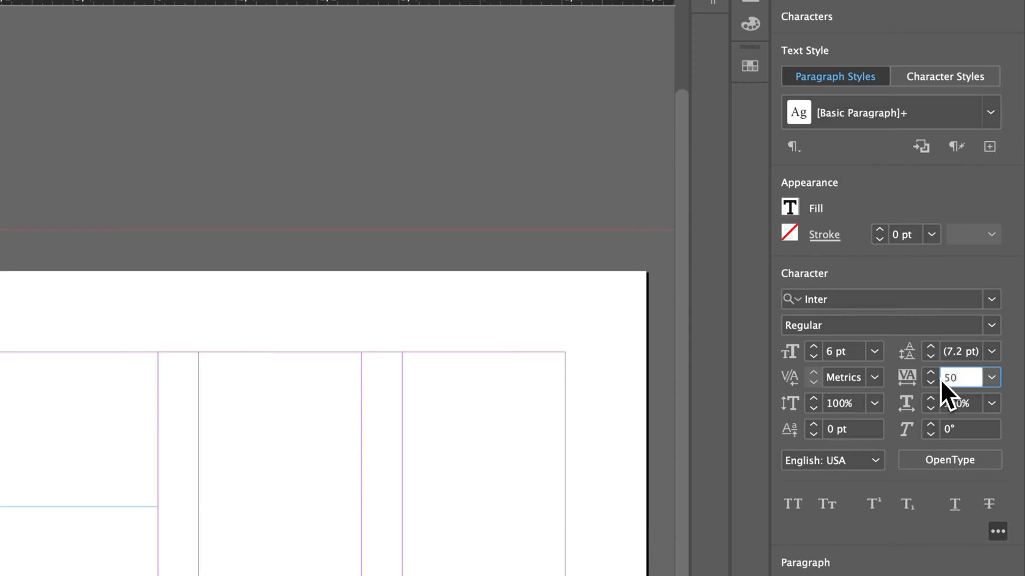
key("Return")
type("50")
key("Return")
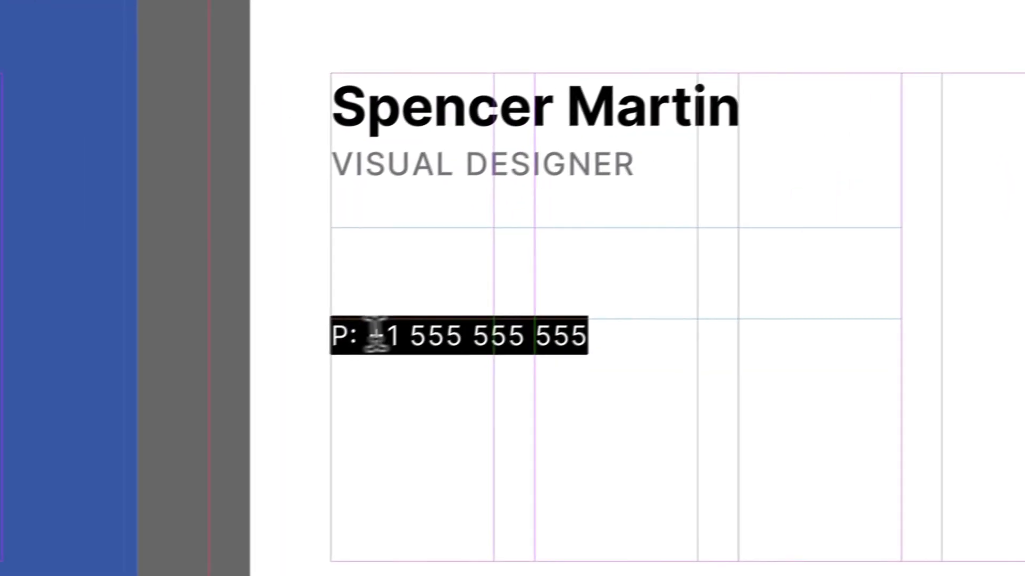
left_click(594, 336)
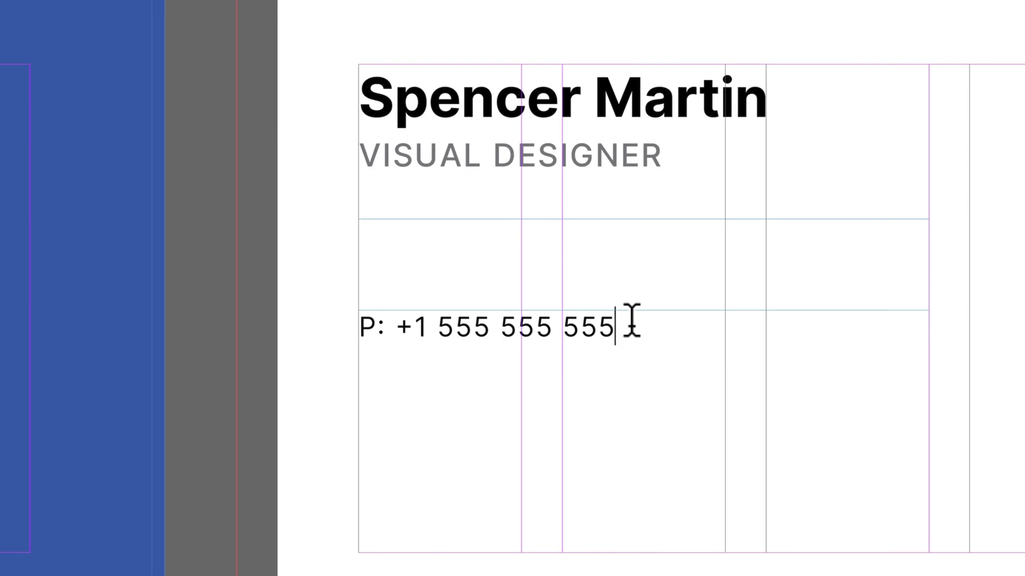
Step: Add 'E:' e-mail and 'W:' website placeholder lines beneath the phone number
key("Return")
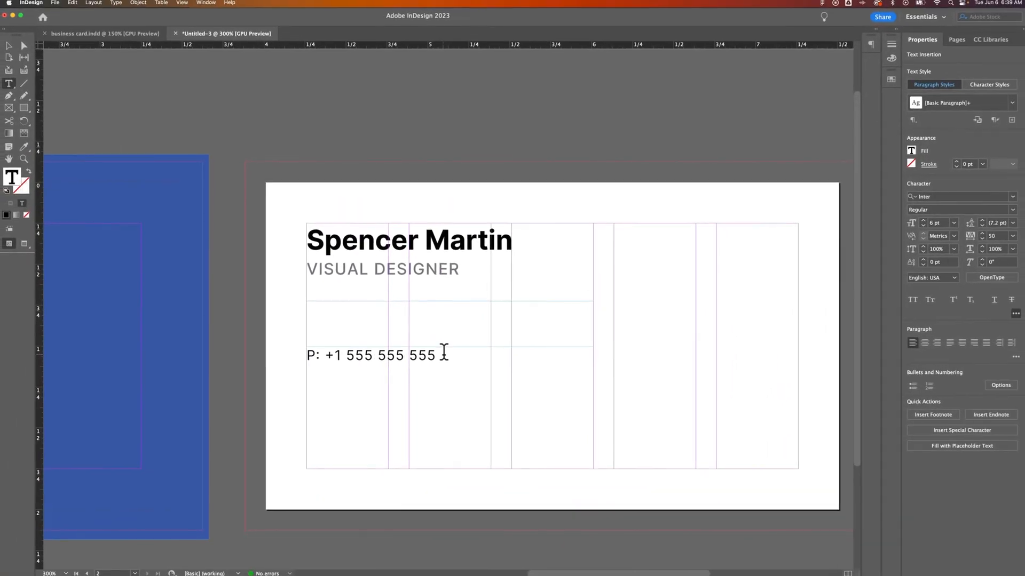
type("E:")
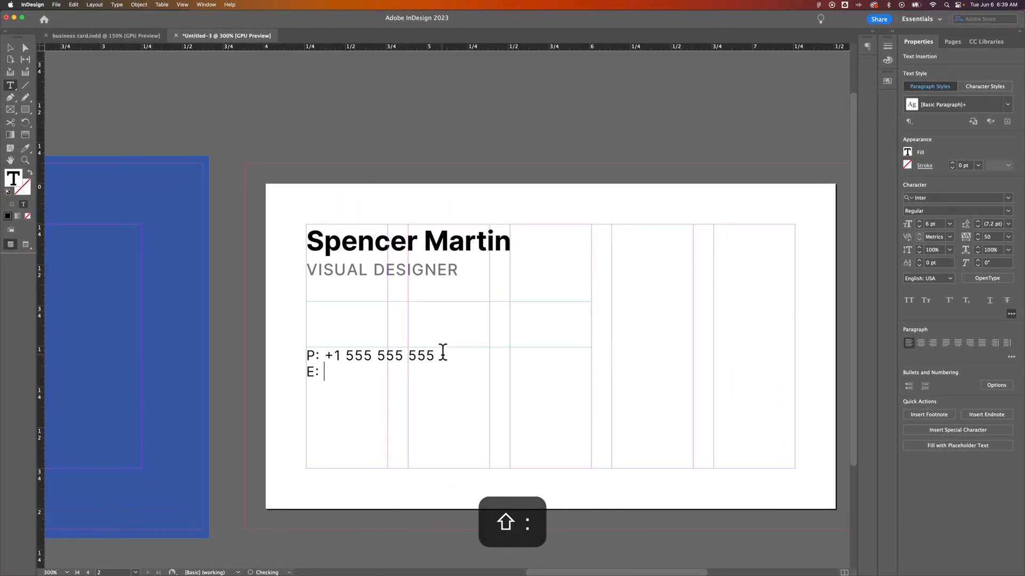
type(" info")
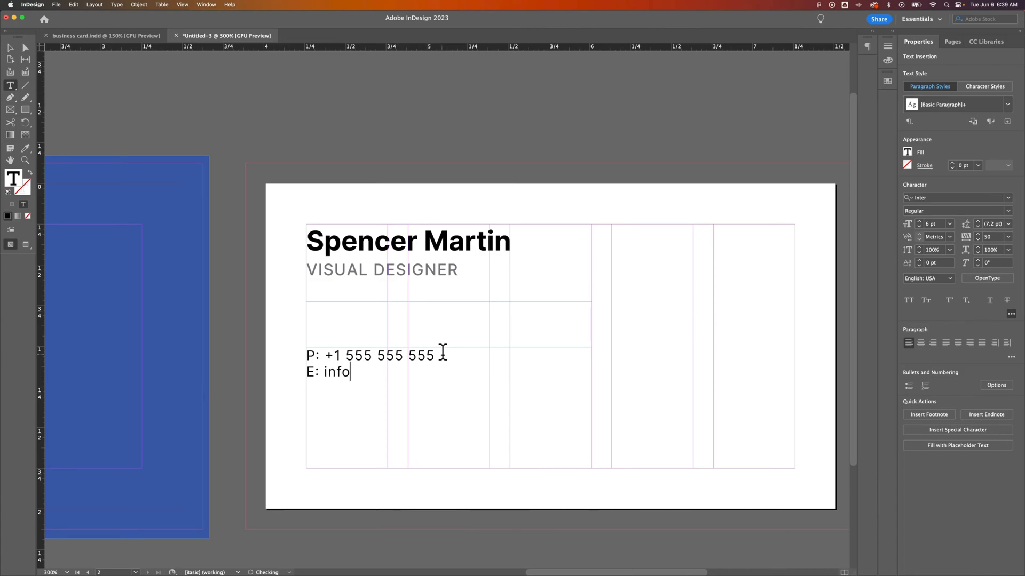
type("@c")
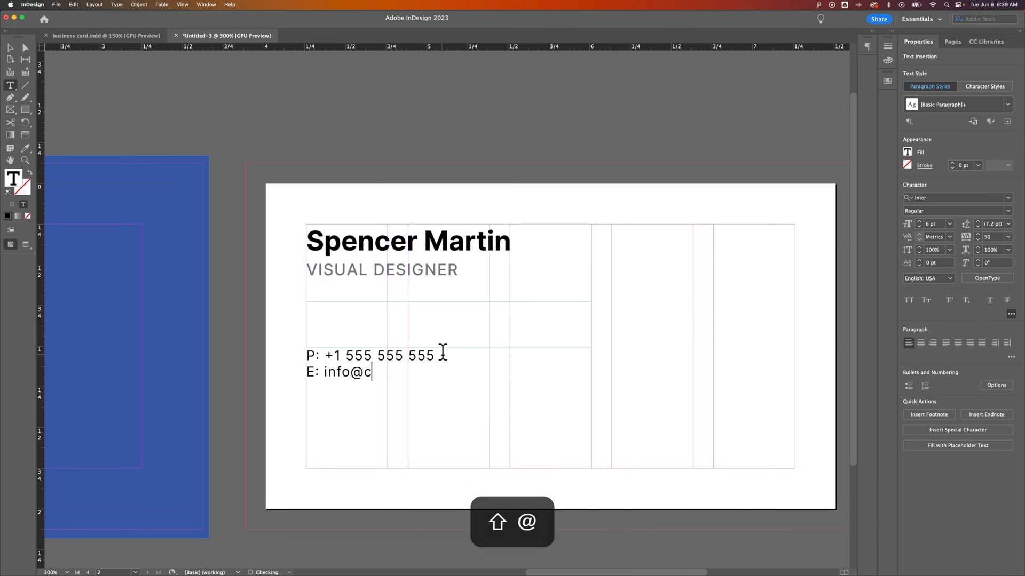
type("moompany.com")
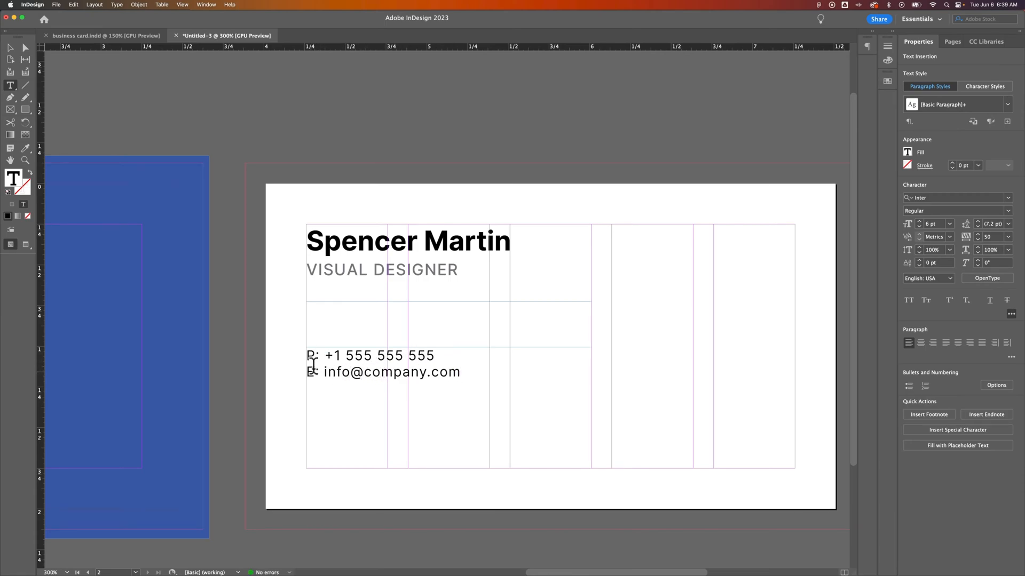
left_click_drag(307, 372, 320, 372)
left_click(460, 371)
key("Return")
type("W: ")
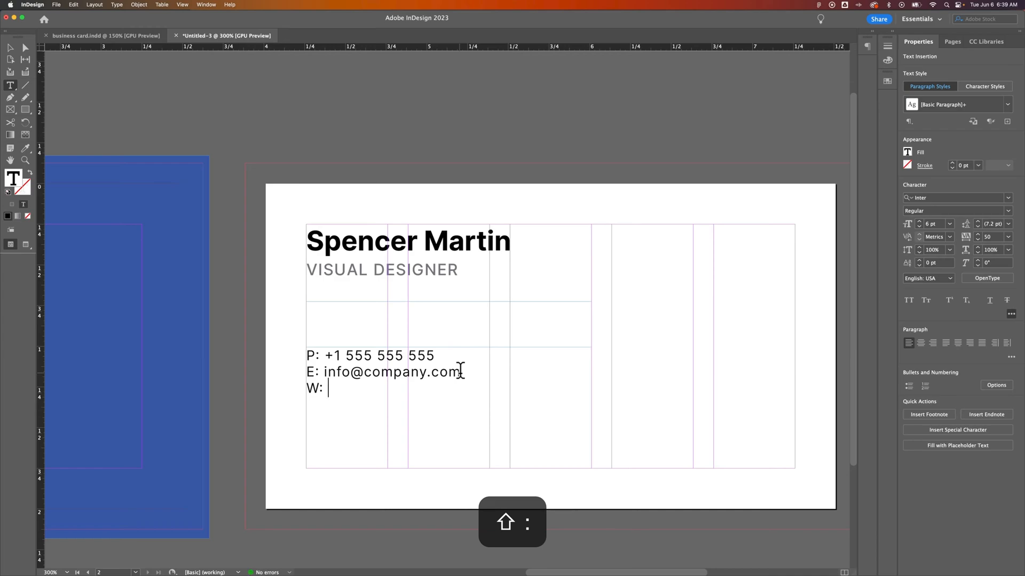
type("www")
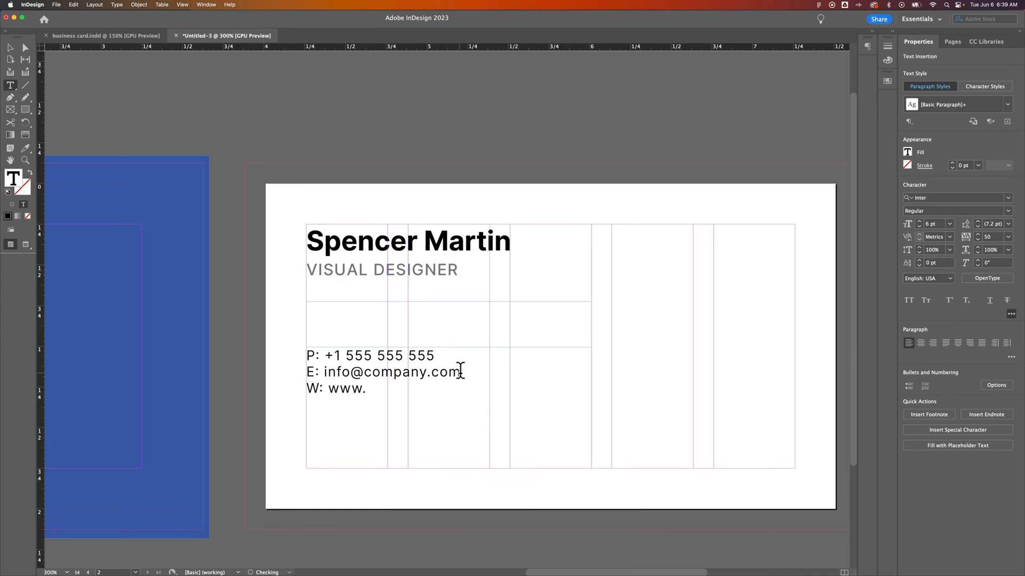
type(".yourcompany.com")
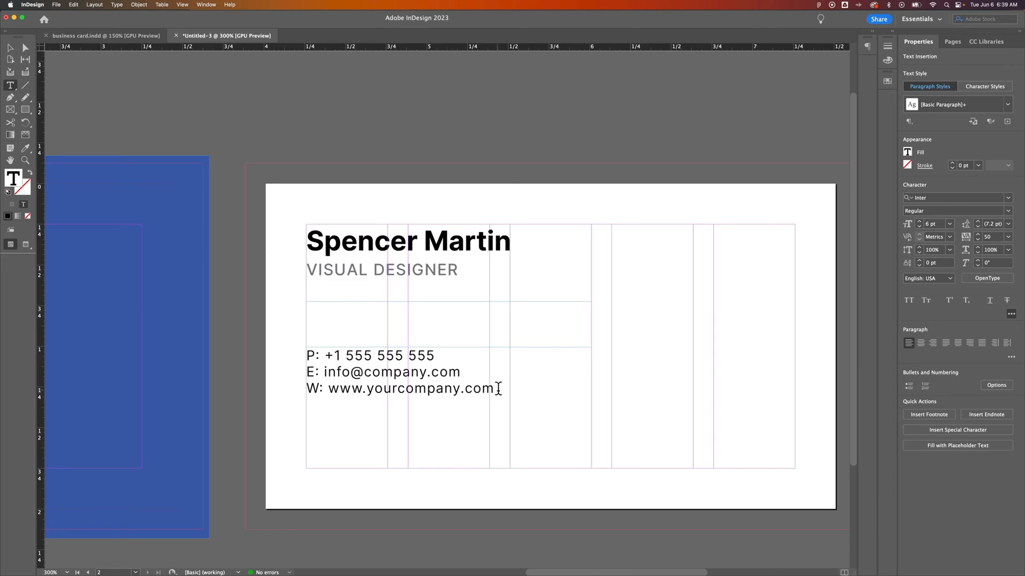
left_click(10, 47)
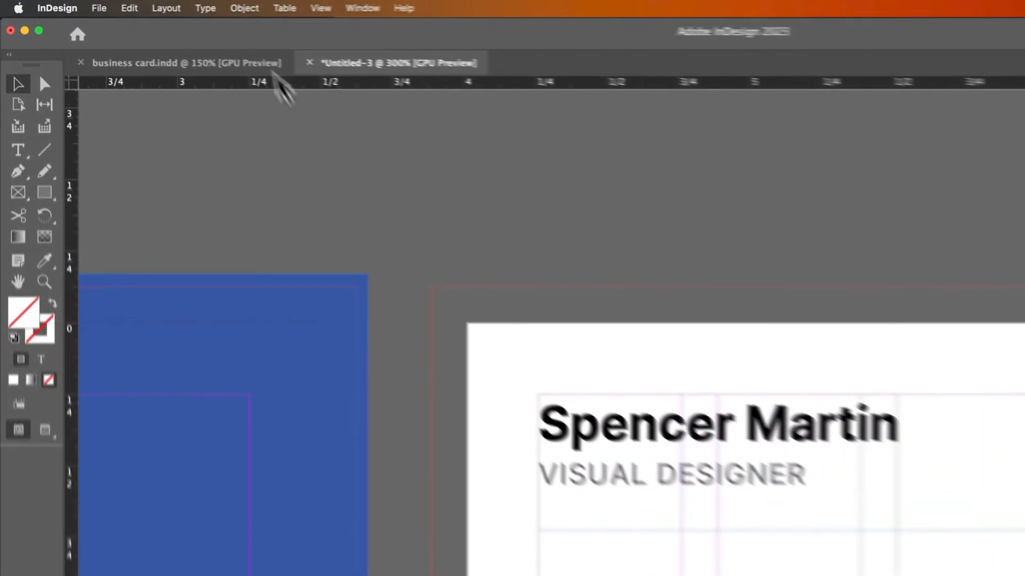
Step: Open Type > Tabs and set a left tab stop at 0.125 in for the contact text
left_click(117, 5)
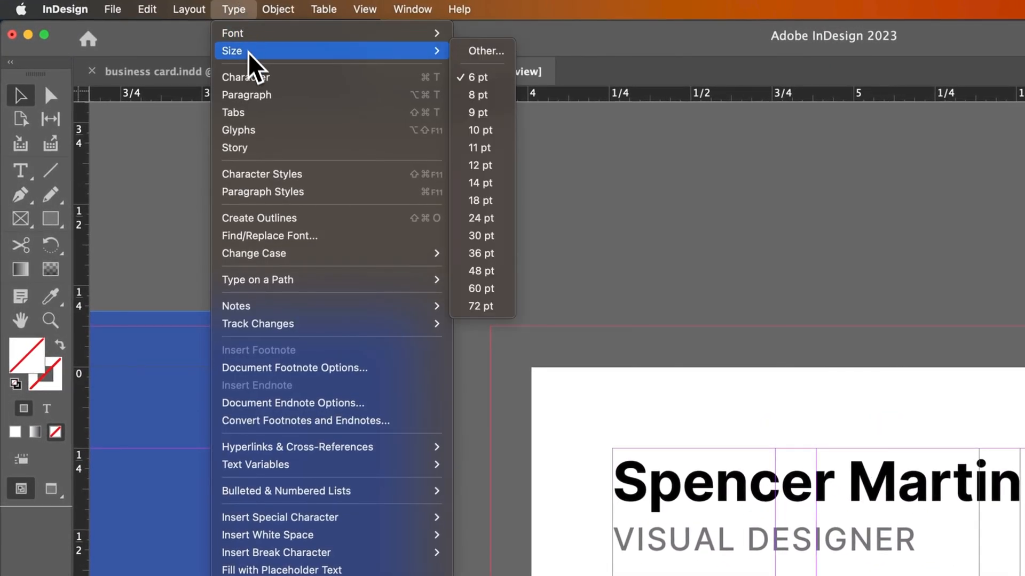
left_click(253, 114)
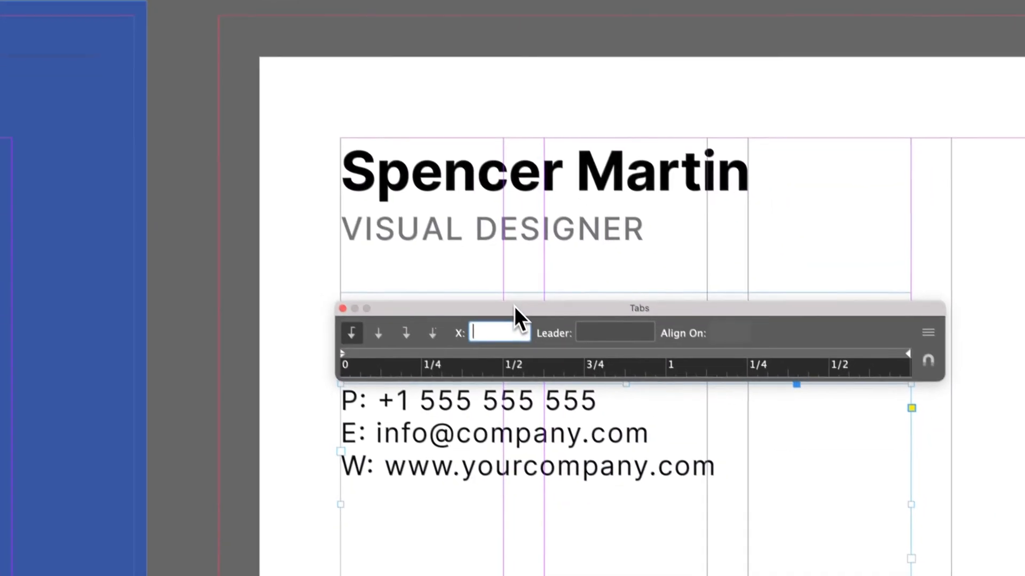
mouse_move(514, 306)
left_mouse_down()
mouse_move(413, 114)
mouse_move(502, 315)
mouse_move(501, 296)
left_mouse_up()
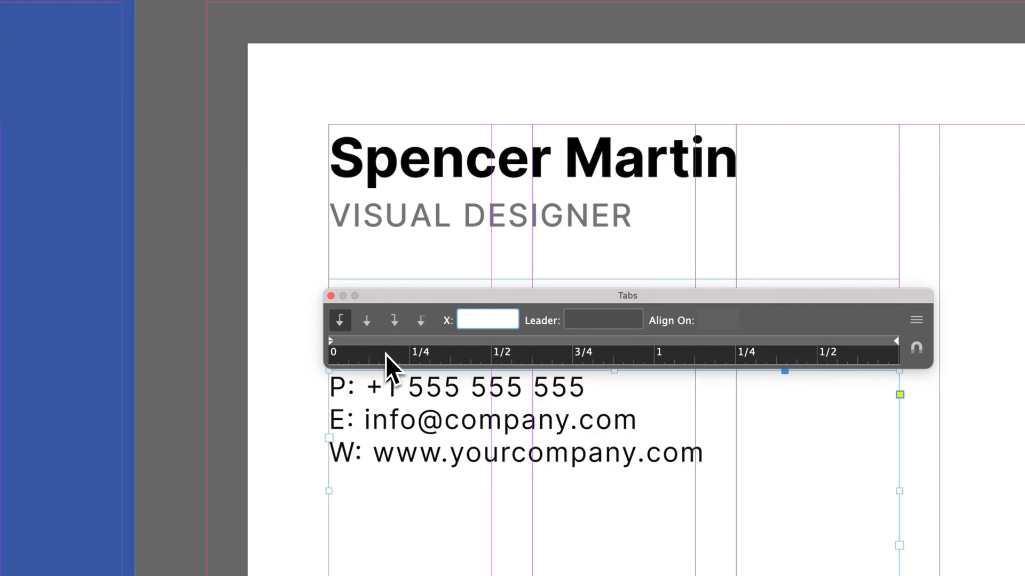
mouse_move(333, 346)
left_mouse_down()
mouse_move(383, 346)
mouse_move(327, 347)
left_mouse_up()
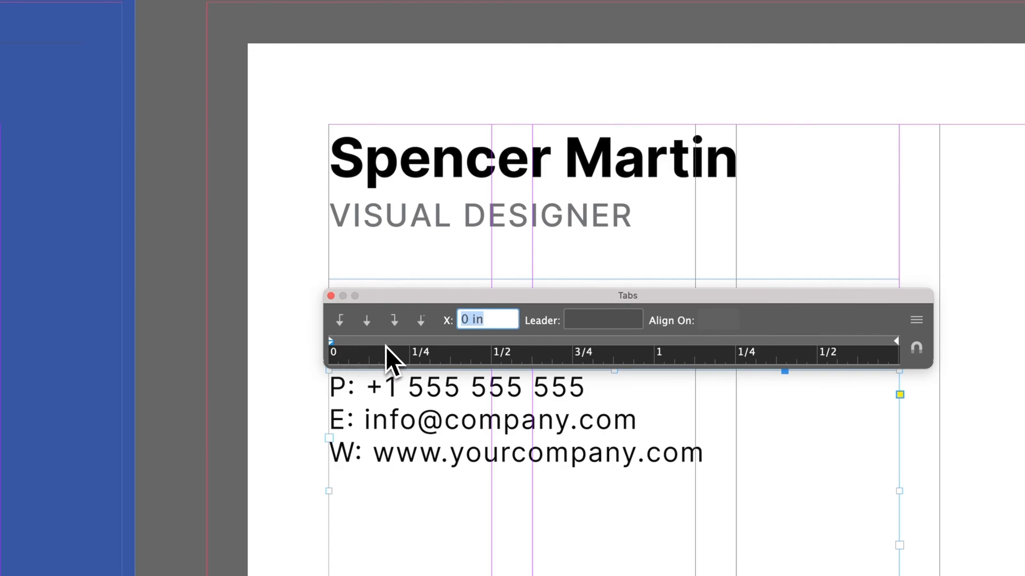
mouse_move(369, 350)
left_mouse_down()
mouse_move(370, 341)
mouse_move(634, 359)
mouse_move(374, 344)
left_mouse_up()
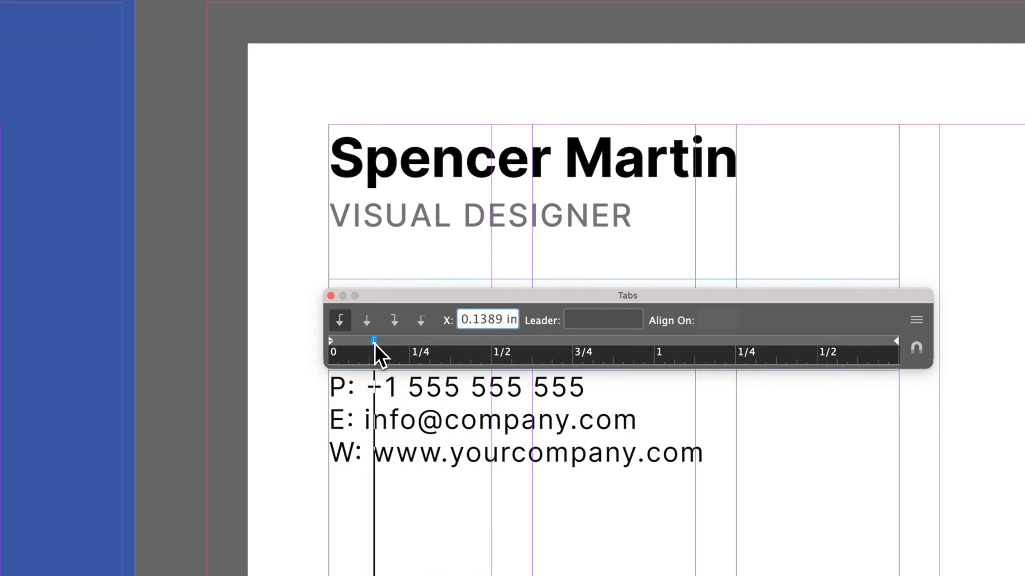
mouse_move(377, 343)
left_mouse_down()
mouse_move(353, 341)
mouse_move(376, 343)
left_mouse_up()
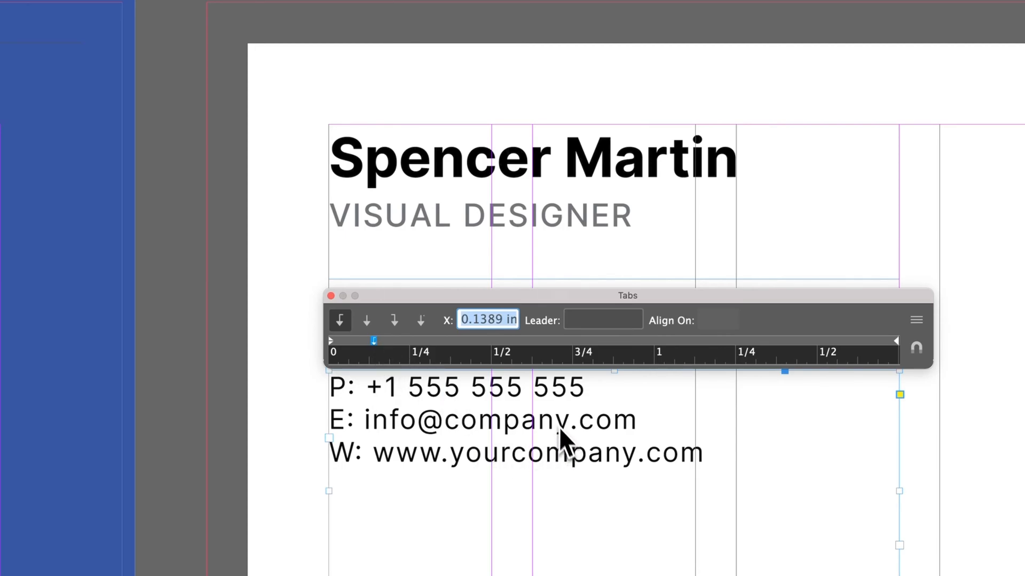
left_click_drag(558, 300, 546, 226)
Step: Insert tabs after P: and E: so the phone and e-mail values align
left_click(380, 395)
double_click(367, 385)
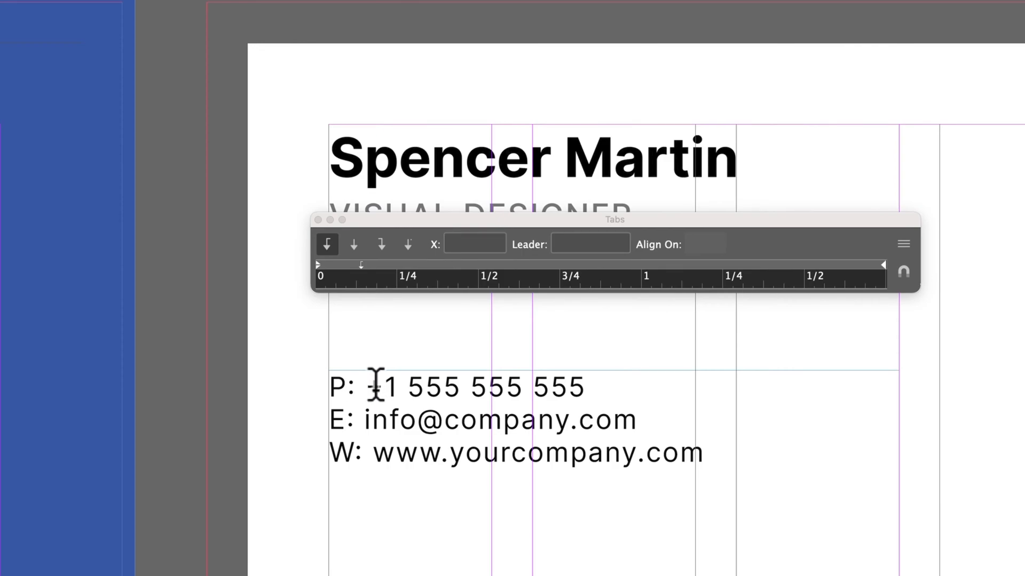
key("Tab")
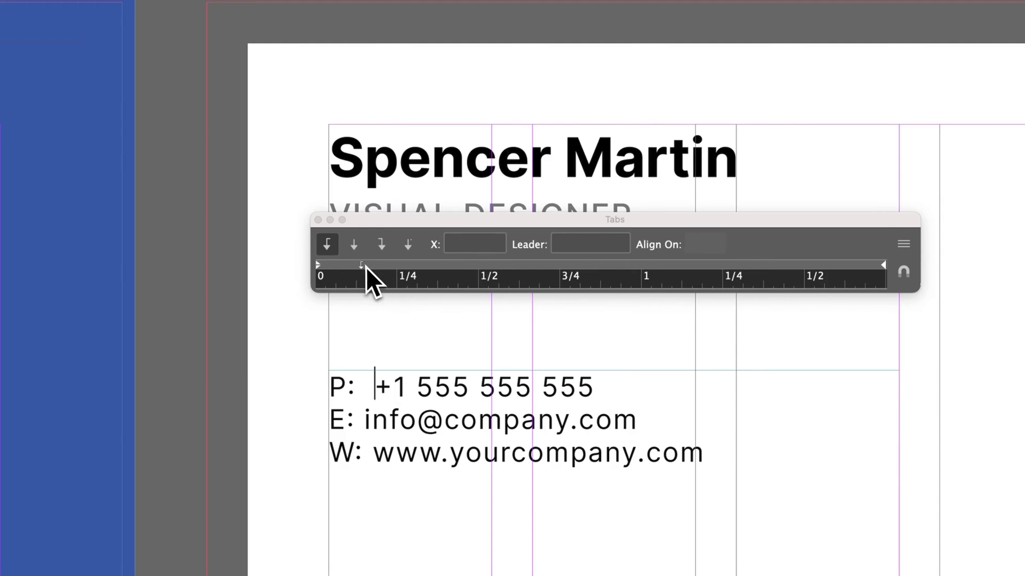
left_click(500, 223)
left_click(363, 419)
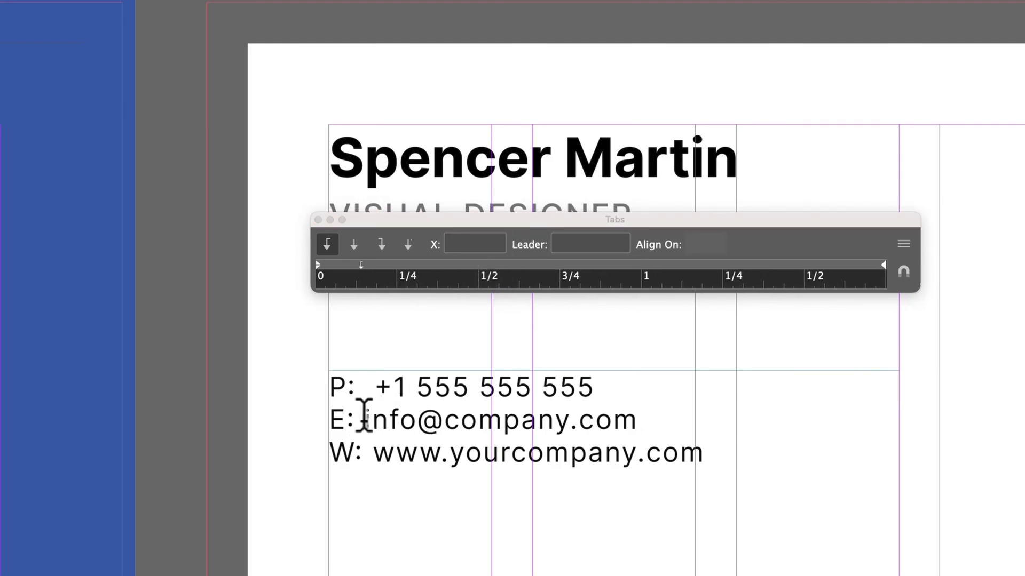
key("Tab")
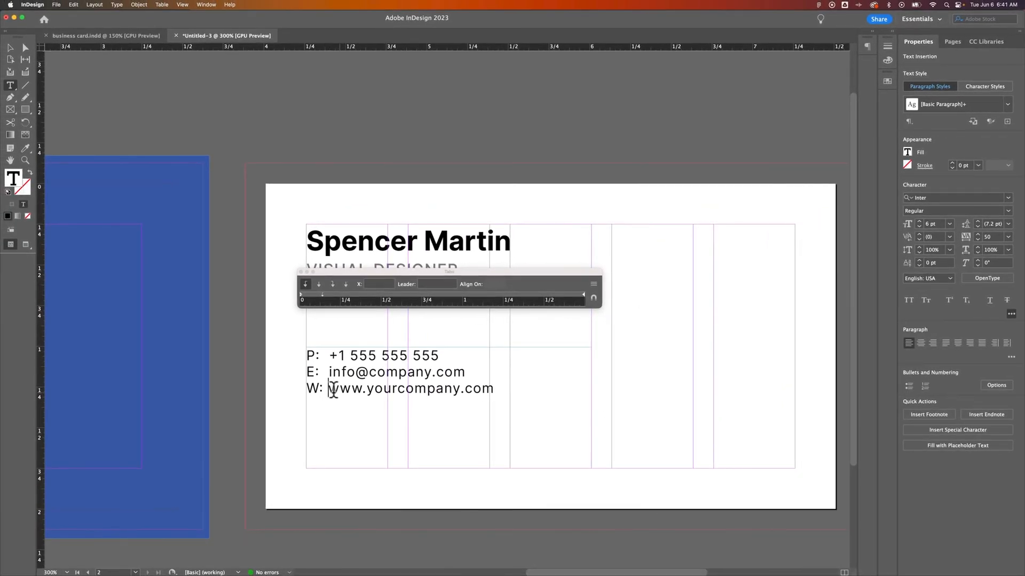
Step: Add an 'A:' line with a placeholder street address after the website line
left_click(503, 389)
key("Return")
type("A:555")
type(" Some St, New York, N")
key("BackSpace")
key("BackSpace")
type("NY")
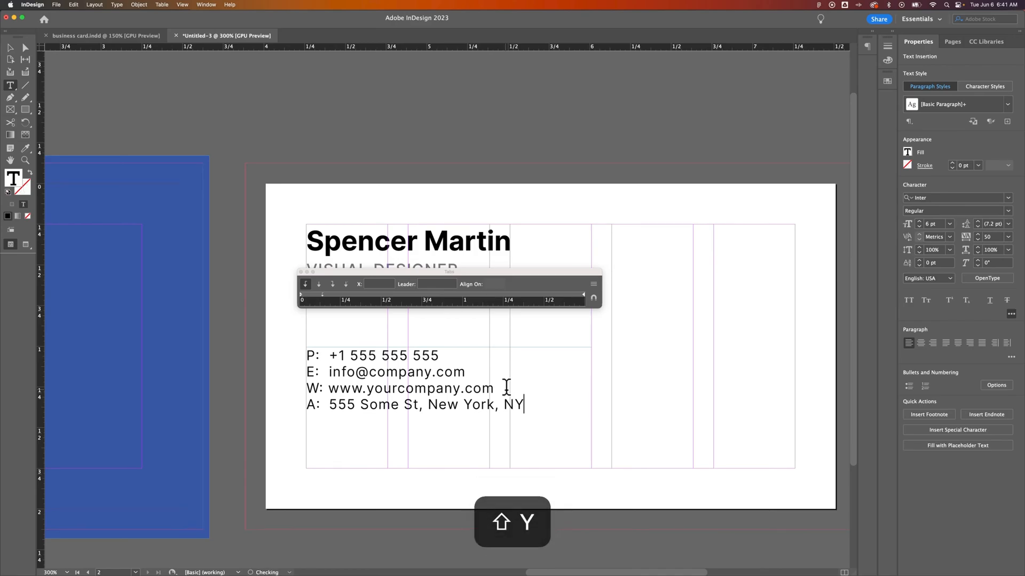
type(" 55555")
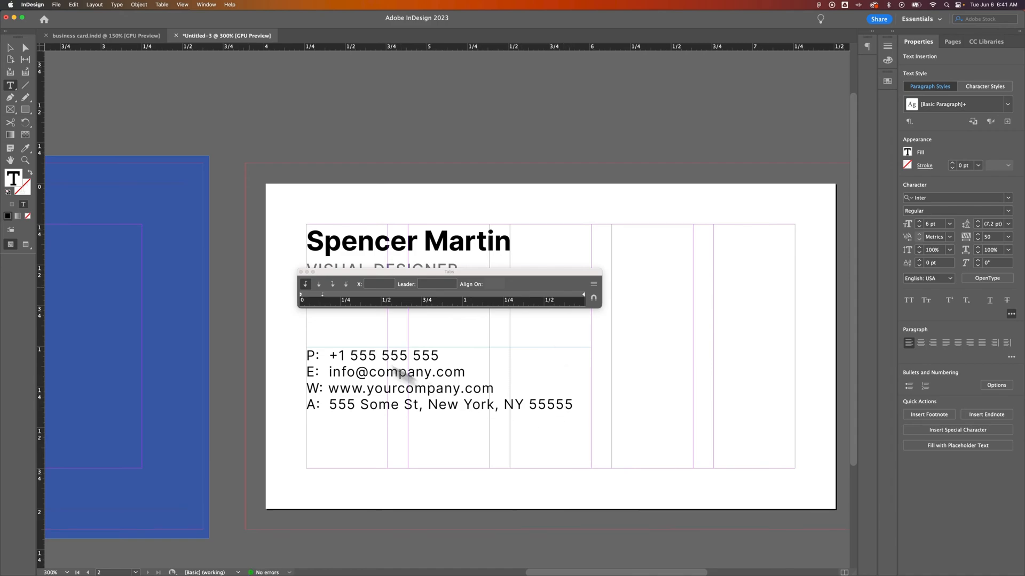
left_click(10, 48)
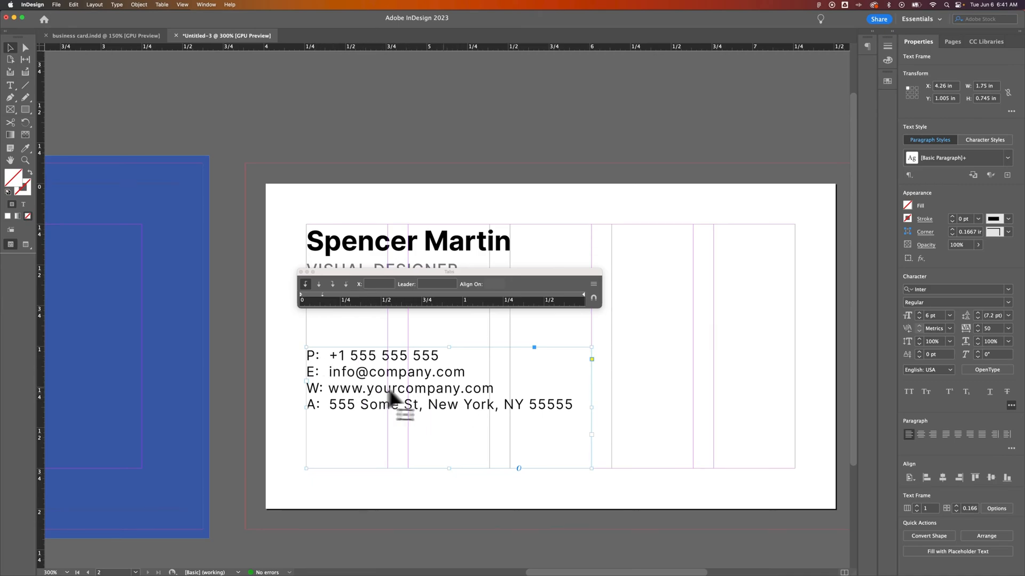
Step: Set all four contact lines to 5.5 pt type with 9 pt leading
double_click(540, 408)
left_click_drag(573, 406, 291, 355)
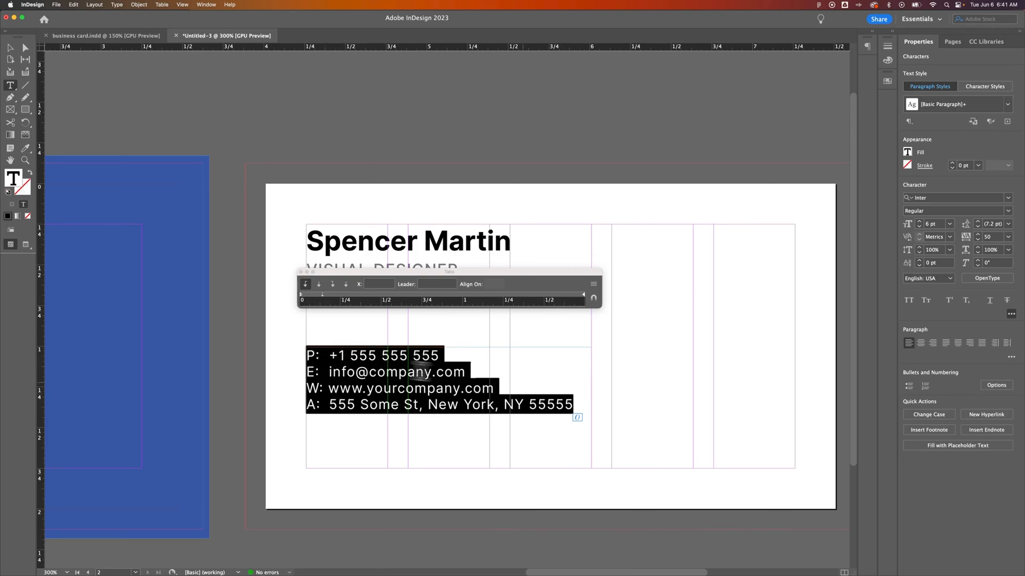
left_click(908, 224)
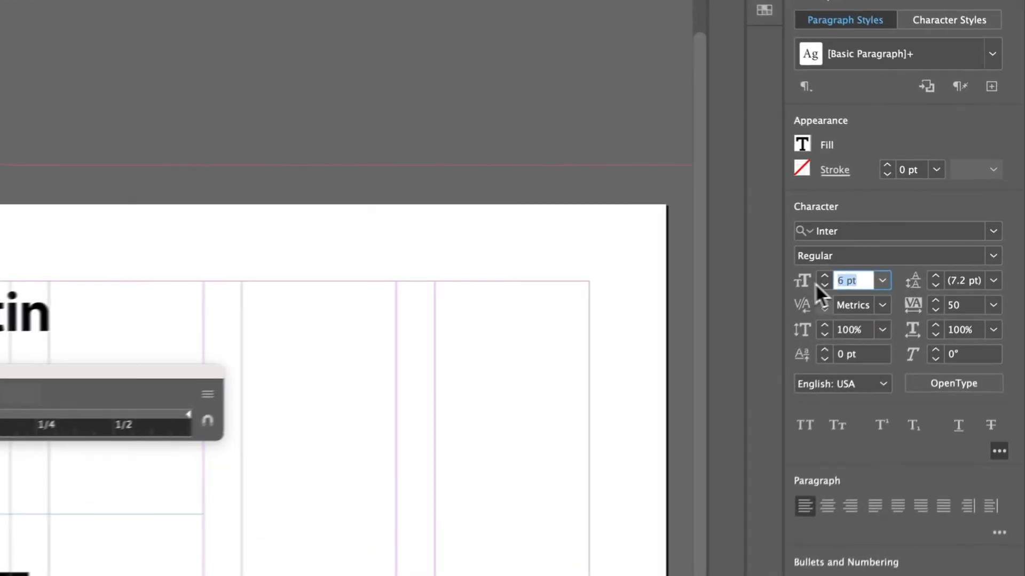
type("5.5")
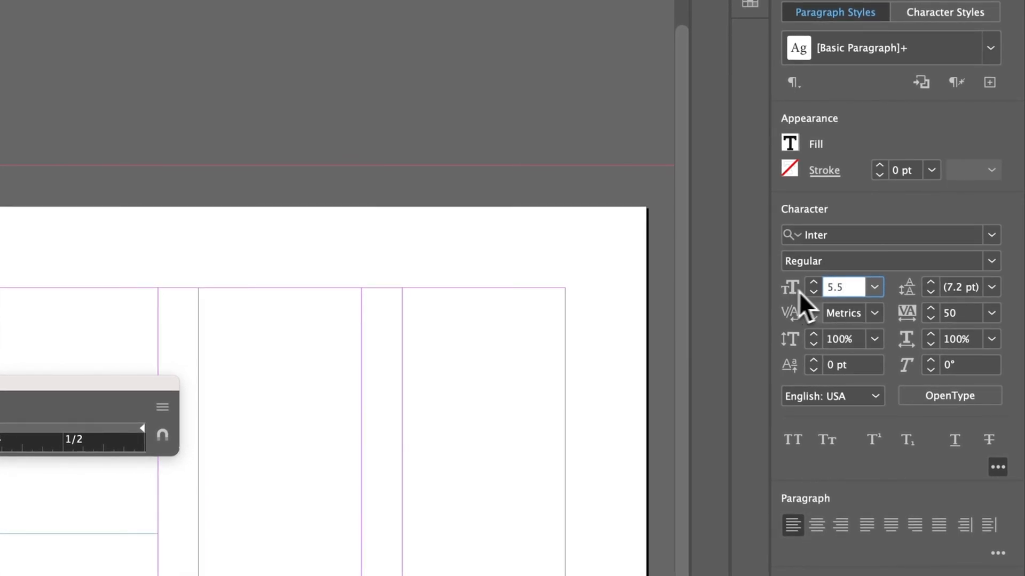
left_click(956, 285)
left_click(933, 285)
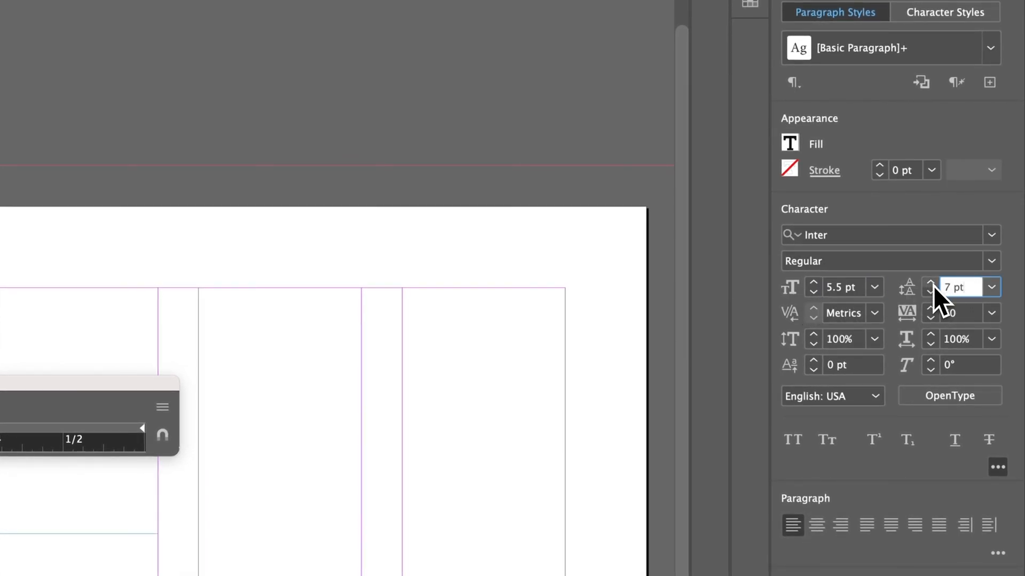
left_click(933, 285)
left_click(931, 297)
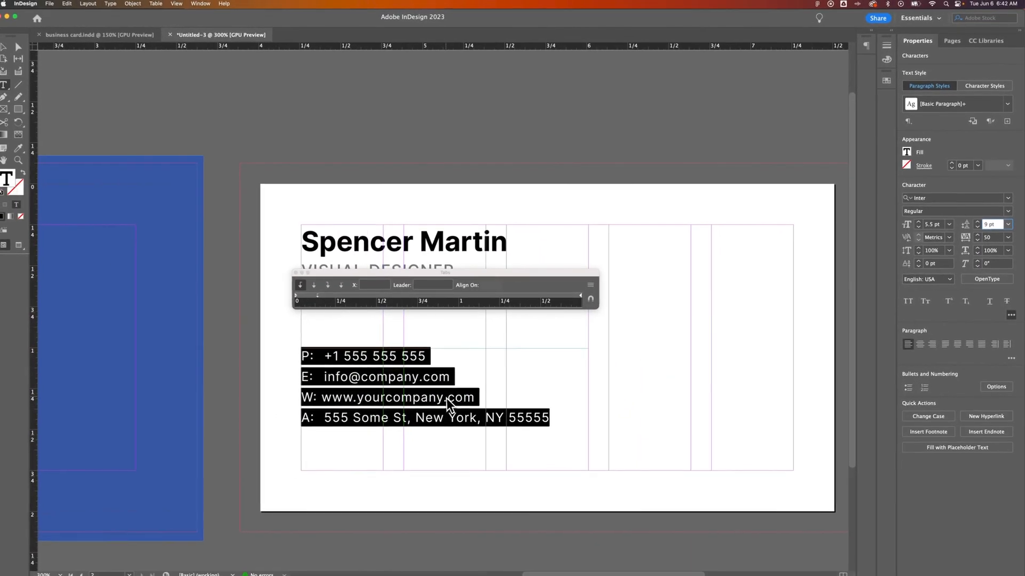
Step: Close the Tabs panel and confirm its alert
key("Escape")
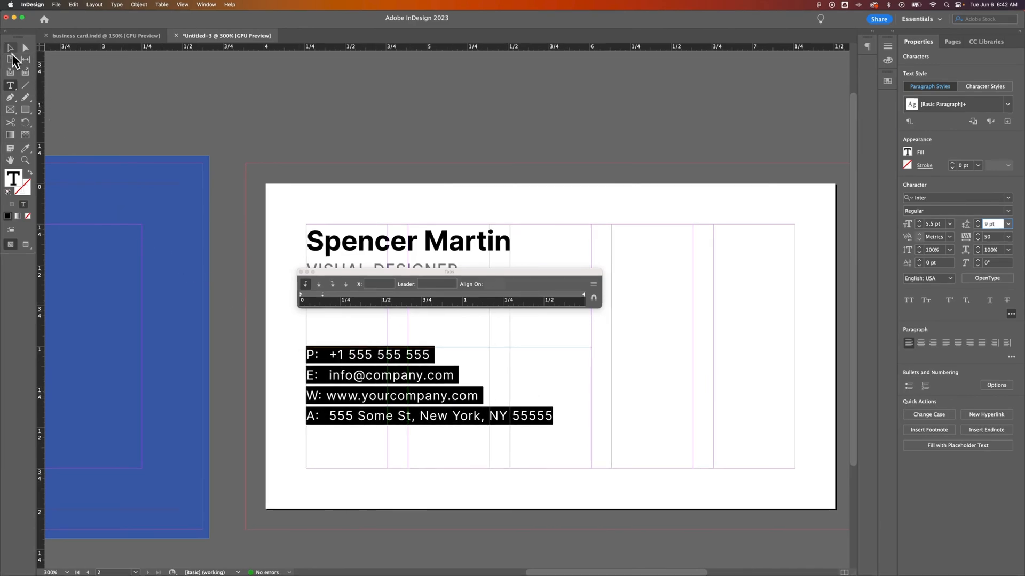
left_click(301, 273)
left_click(536, 311)
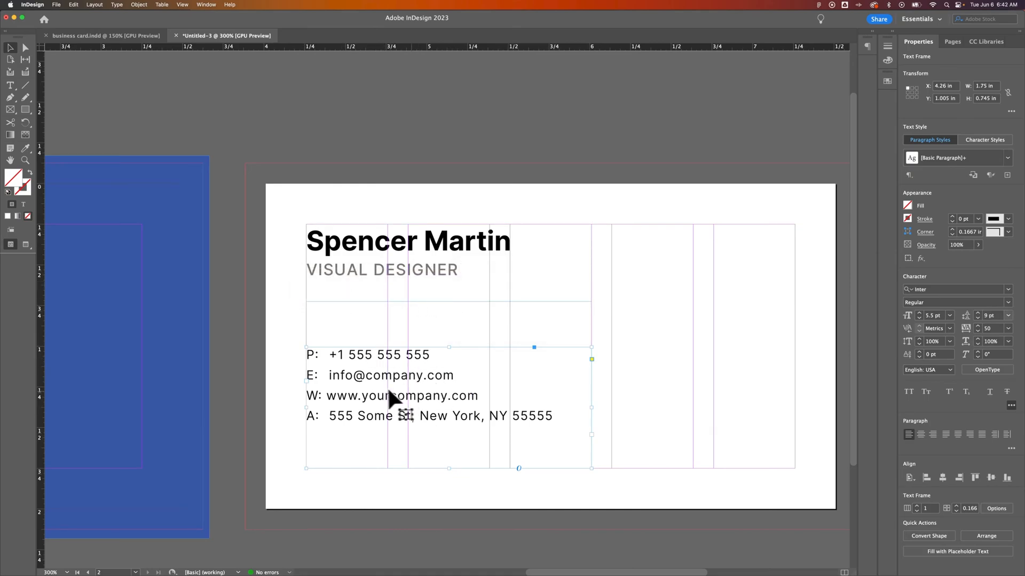
double_click(517, 416)
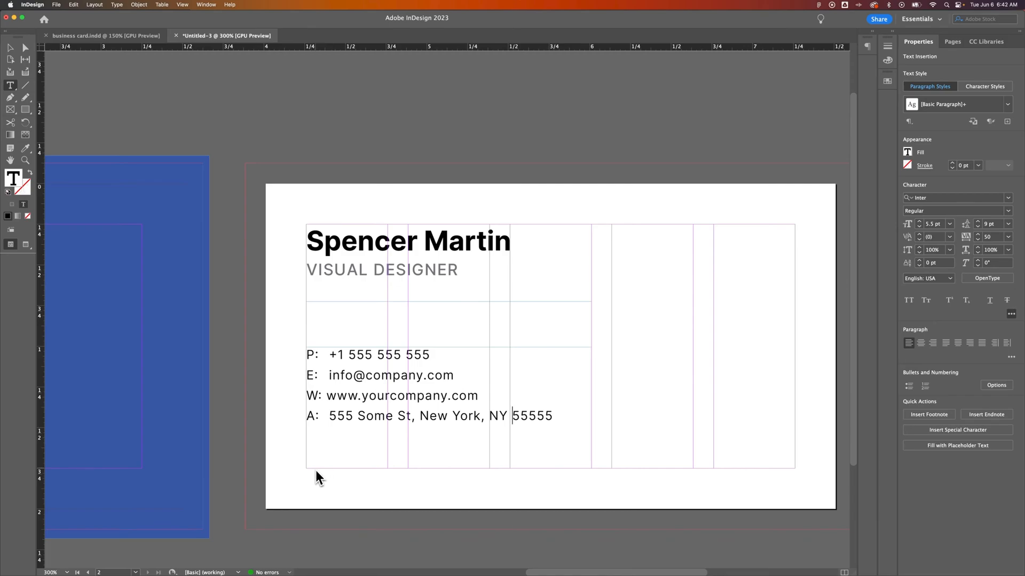
Step: Set the contact frame's vertical justification to Bottom, then add an empty paragraph after the address
left_click(10, 48)
right_click(391, 376)
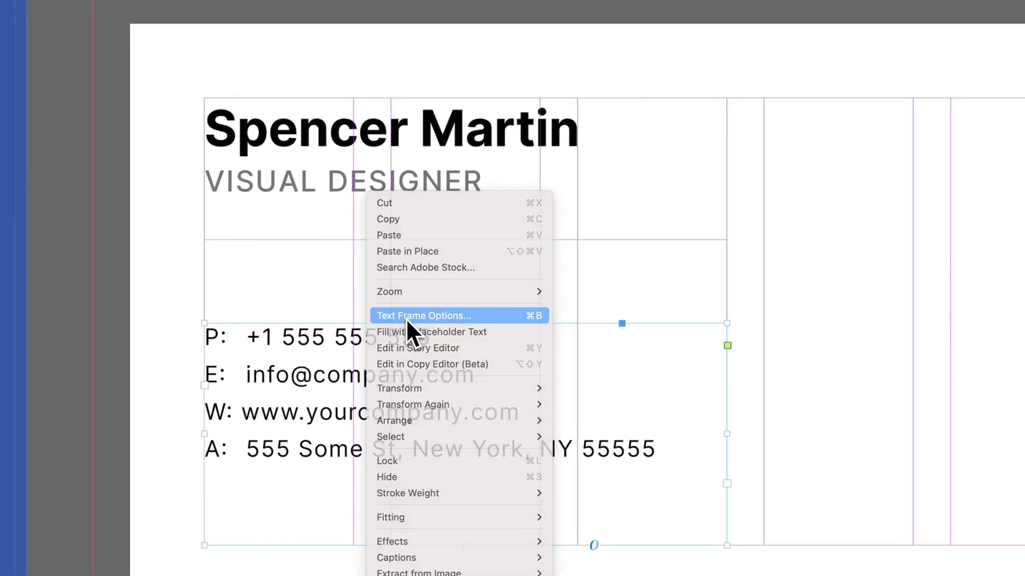
left_click(406, 318)
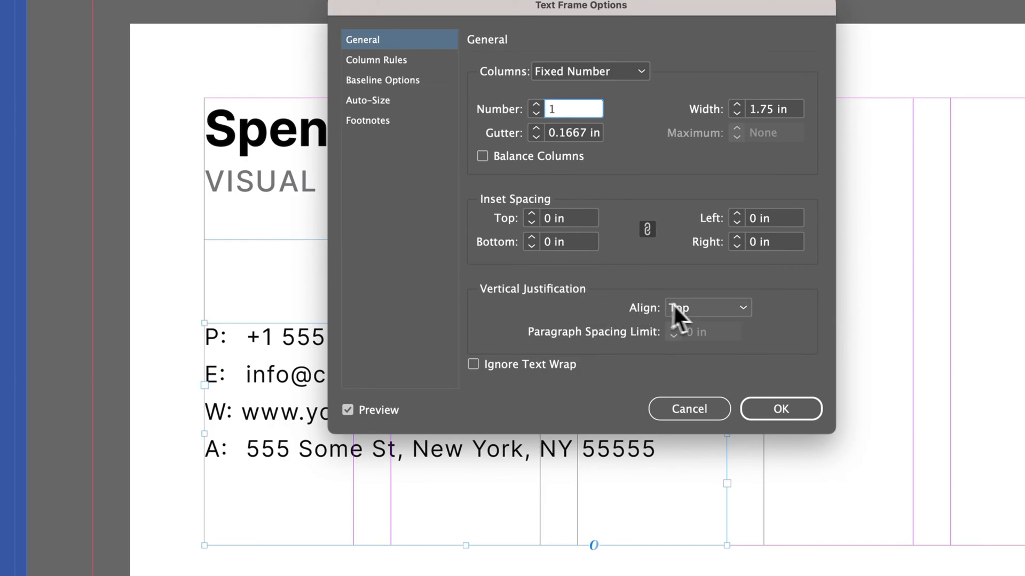
left_click(697, 308)
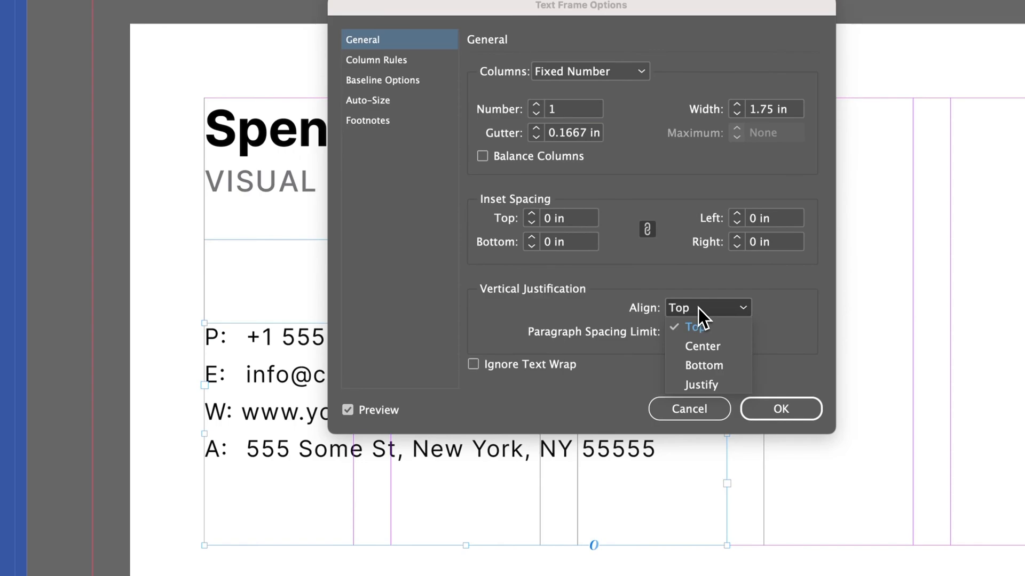
left_click(705, 367)
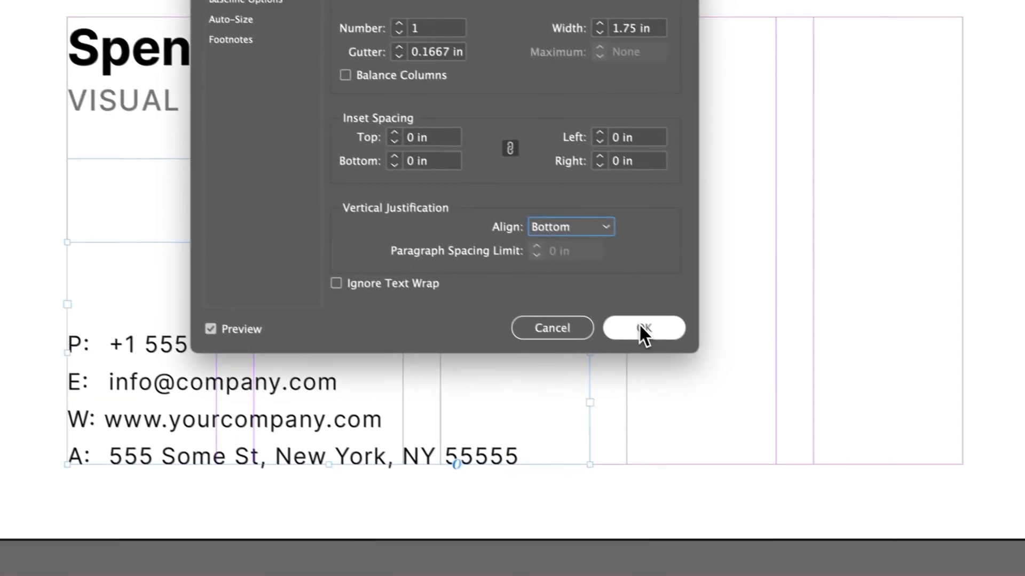
left_click(781, 409)
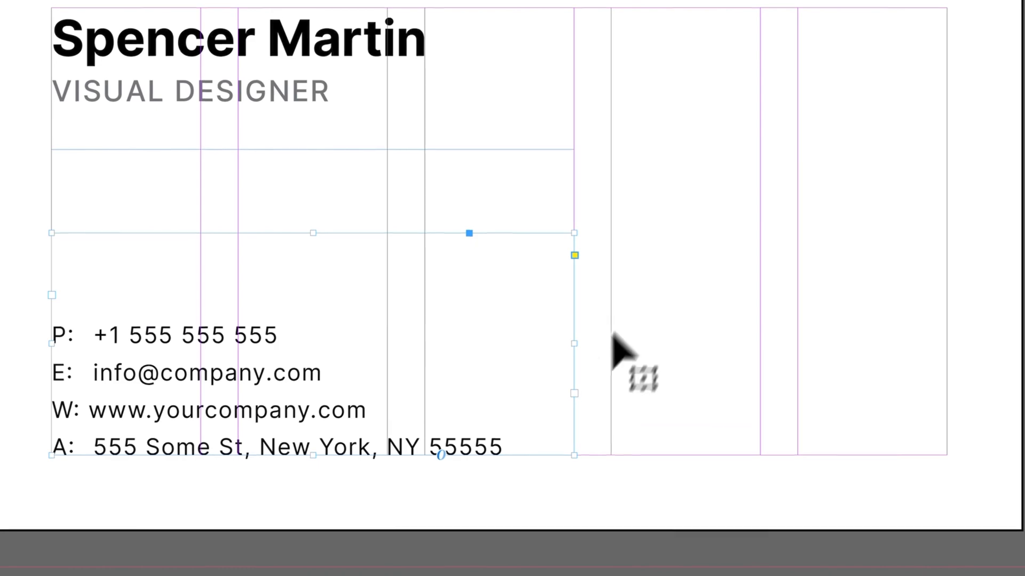
double_click(499, 447)
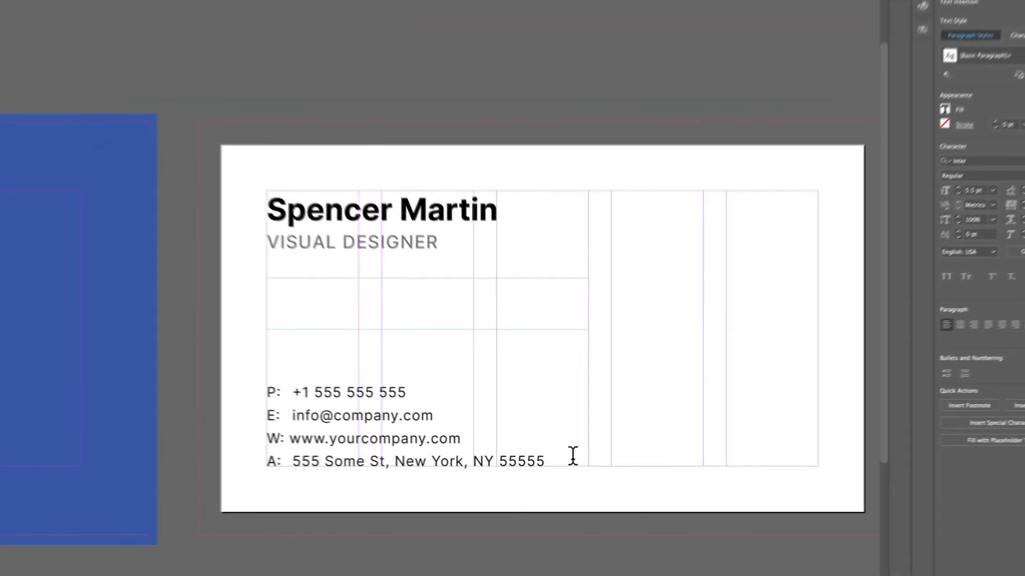
key("Return")
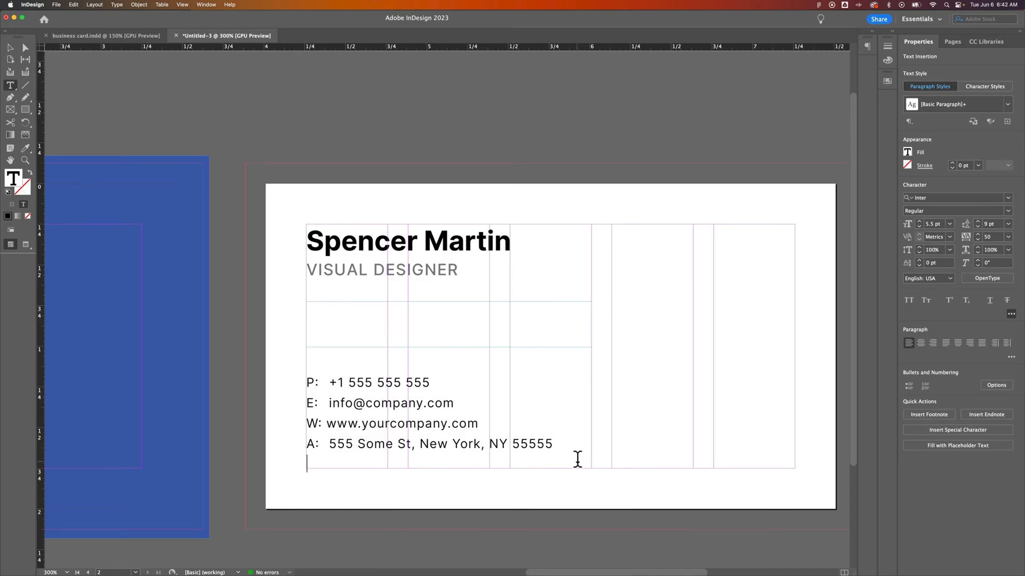
Step: Delete the empty paragraph below the address and enlarge all four contact lines to 6 pt
key("BackSpace")
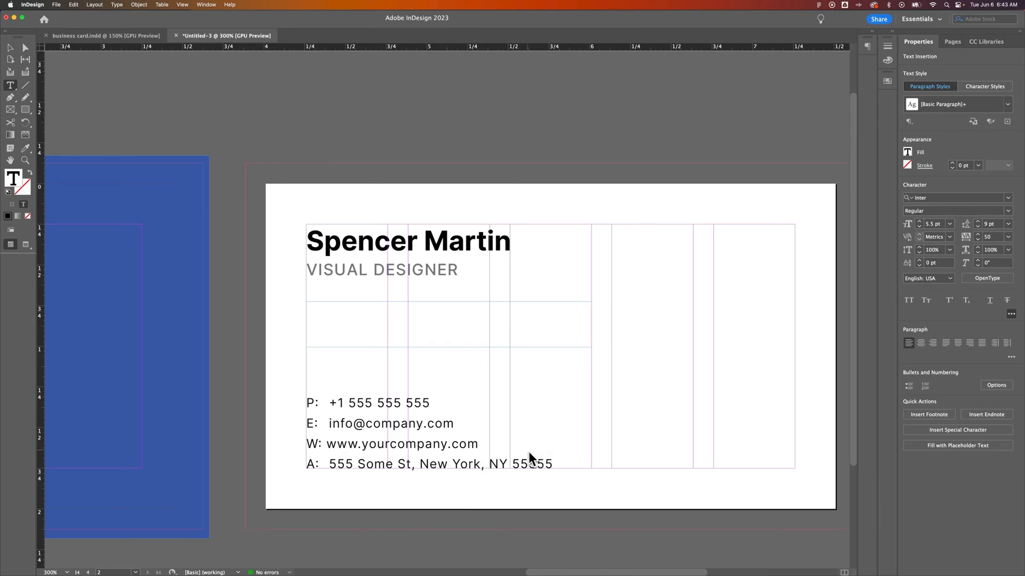
key("super+a")
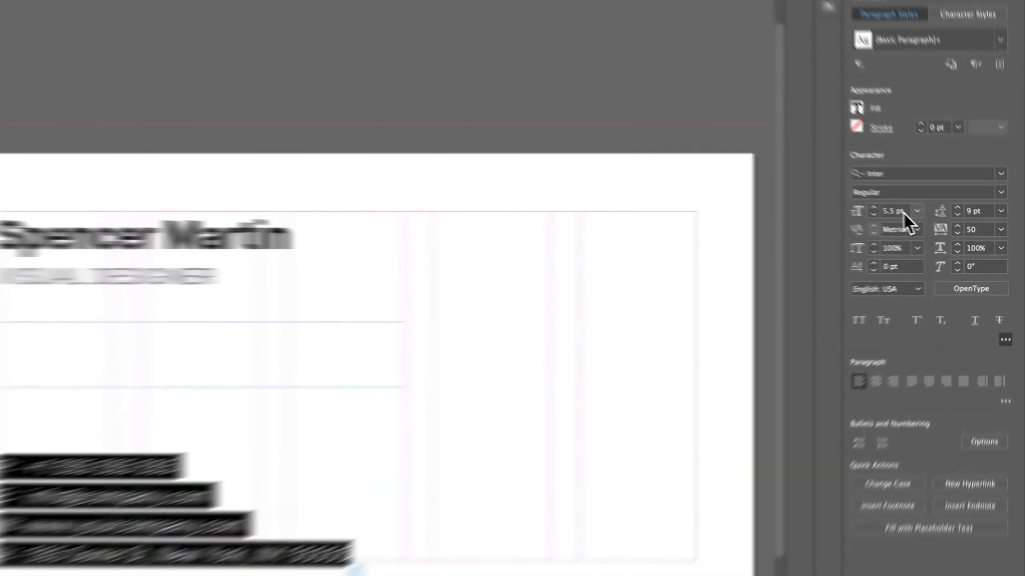
left_click_drag(941, 225, 917, 227)
left_click(834, 194)
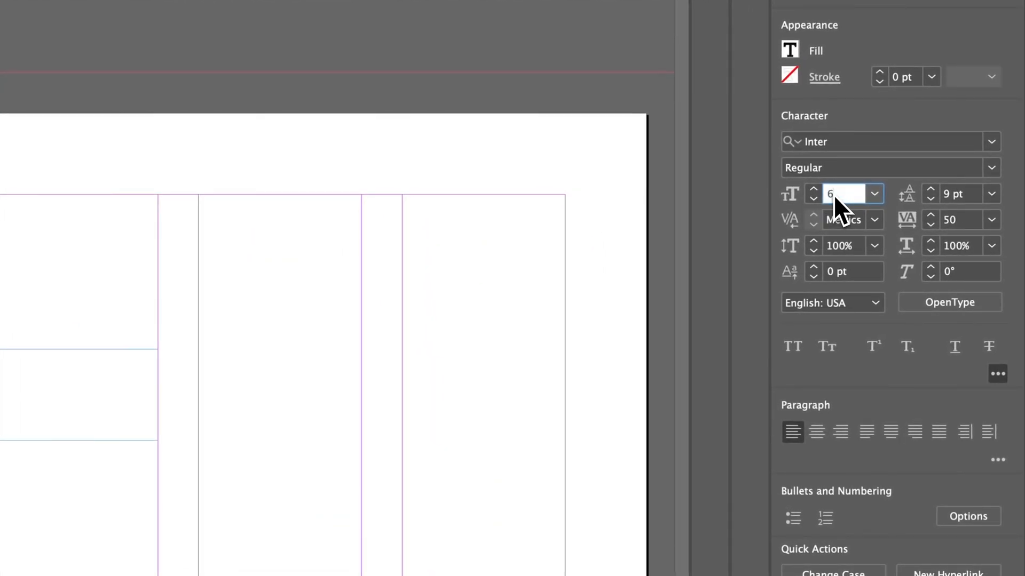
key("Return")
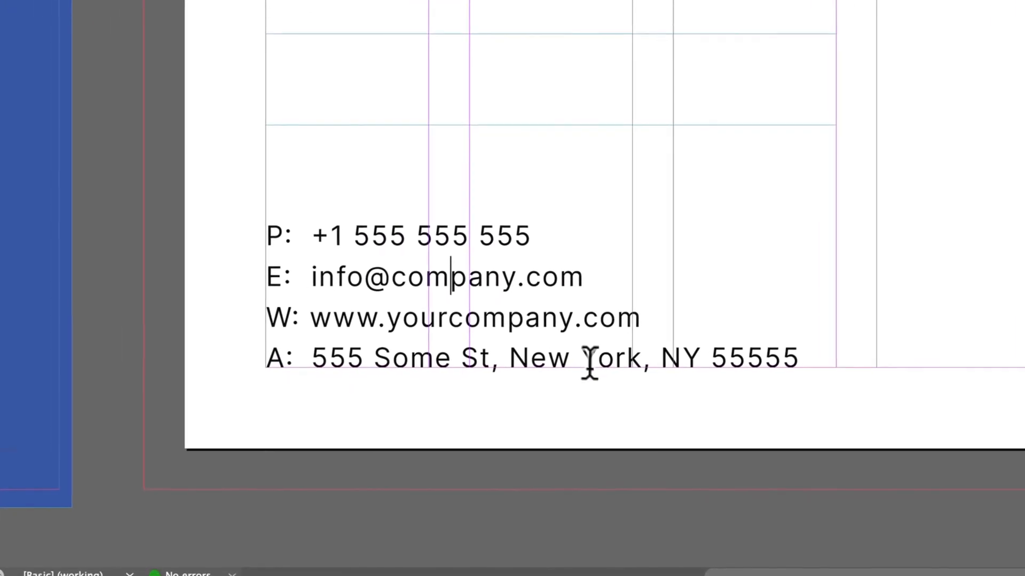
left_click_drag(270, 224, 874, 358)
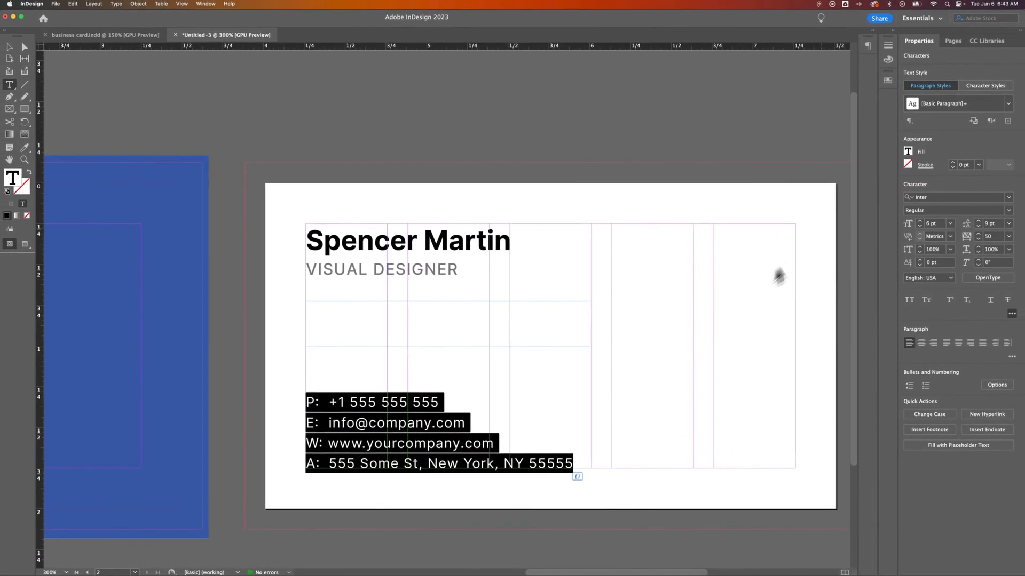
Step: Create a new paragraph style named 'Details' from the contact lines' formatting
left_click(978, 124)
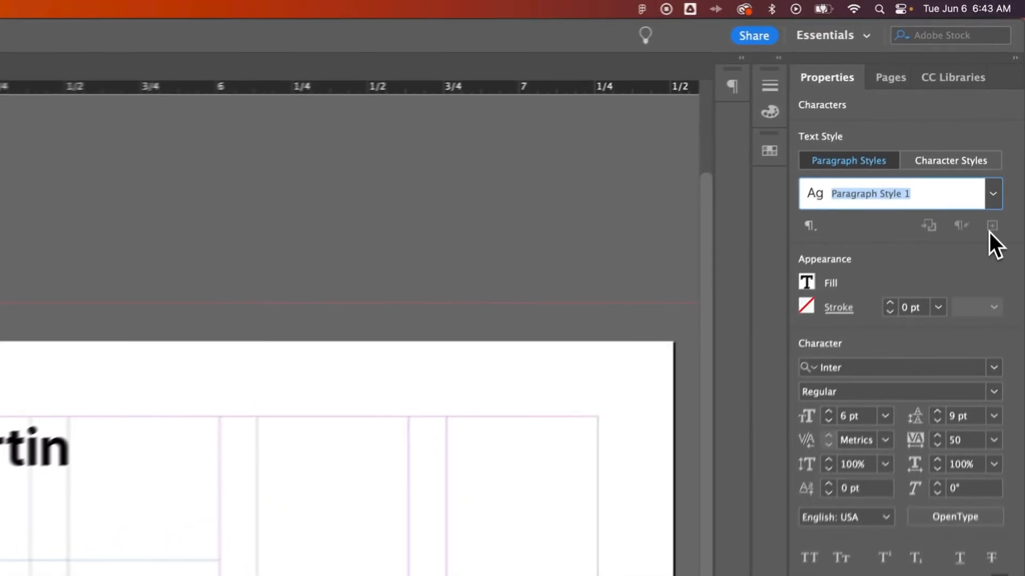
type("Details")
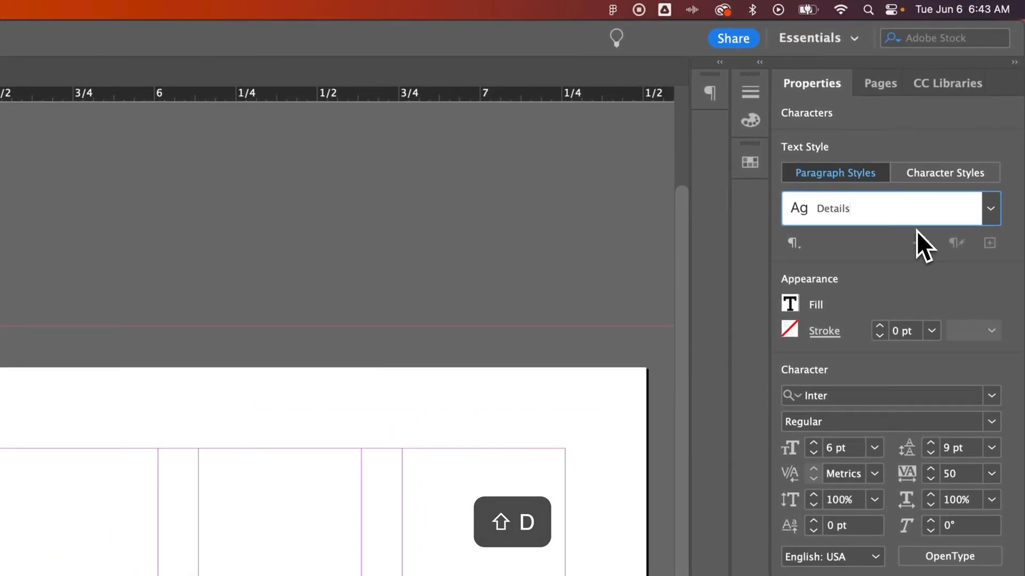
key("Return")
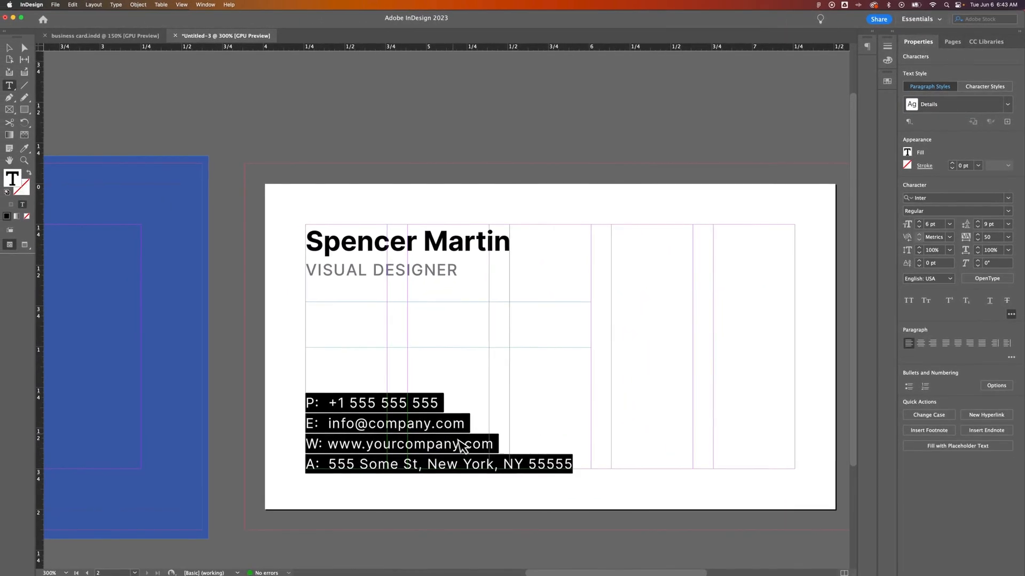
Step: Check that Details is listed with Header and Subheader, then reselect all four contact lines
left_click(1003, 106)
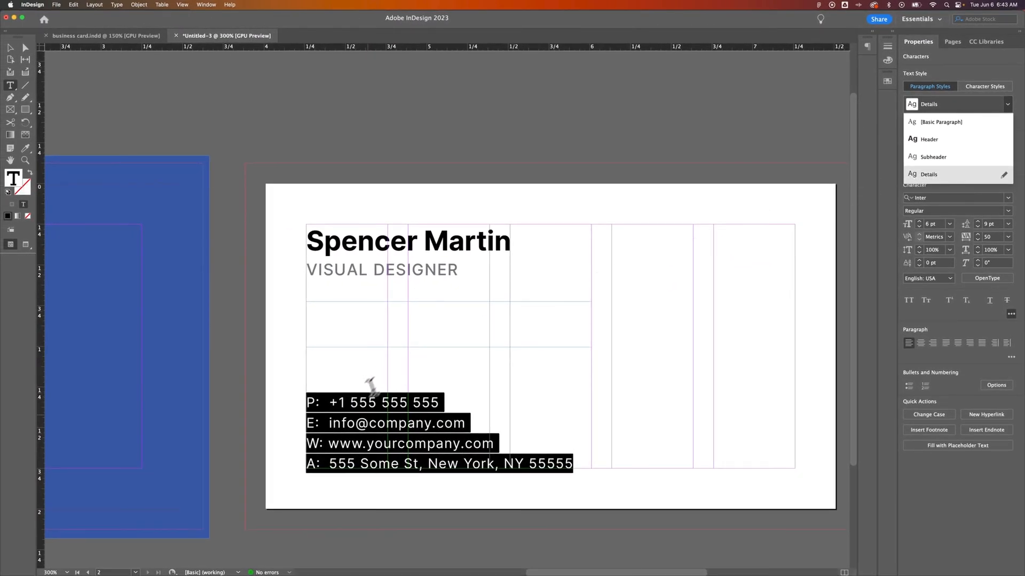
left_click(369, 422)
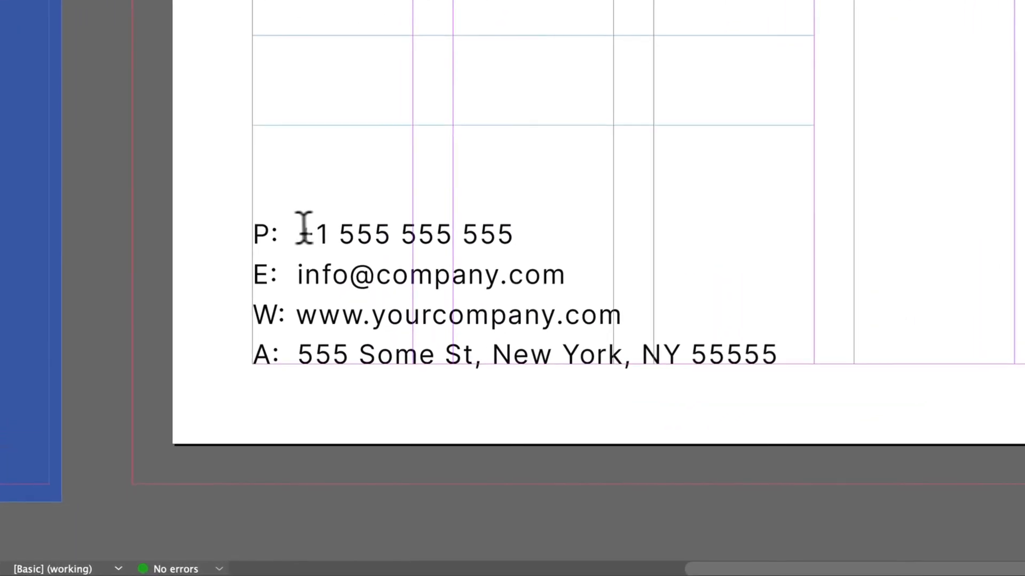
left_click_drag(306, 402, 541, 464)
left_click_drag(699, 355, 757, 385)
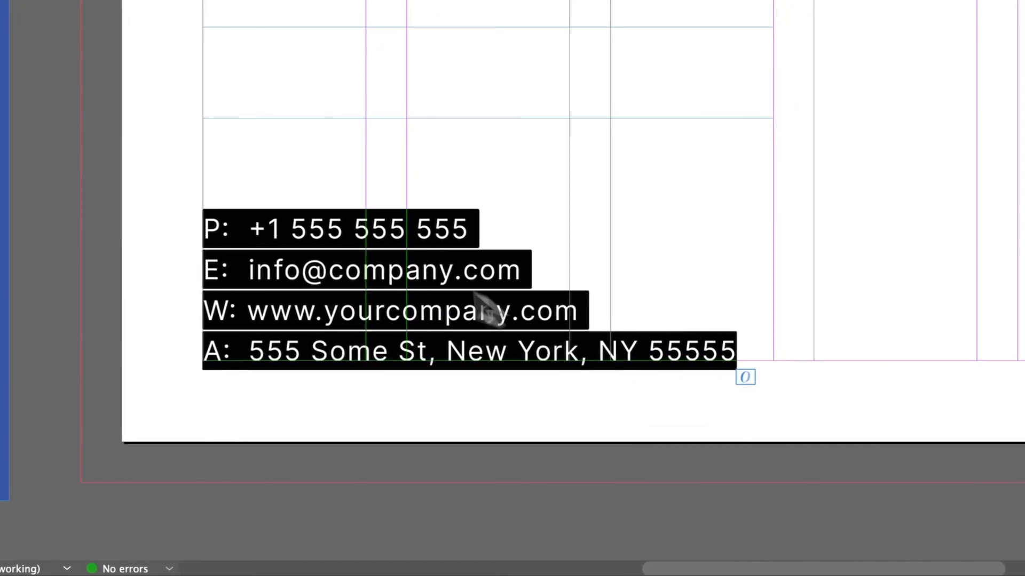
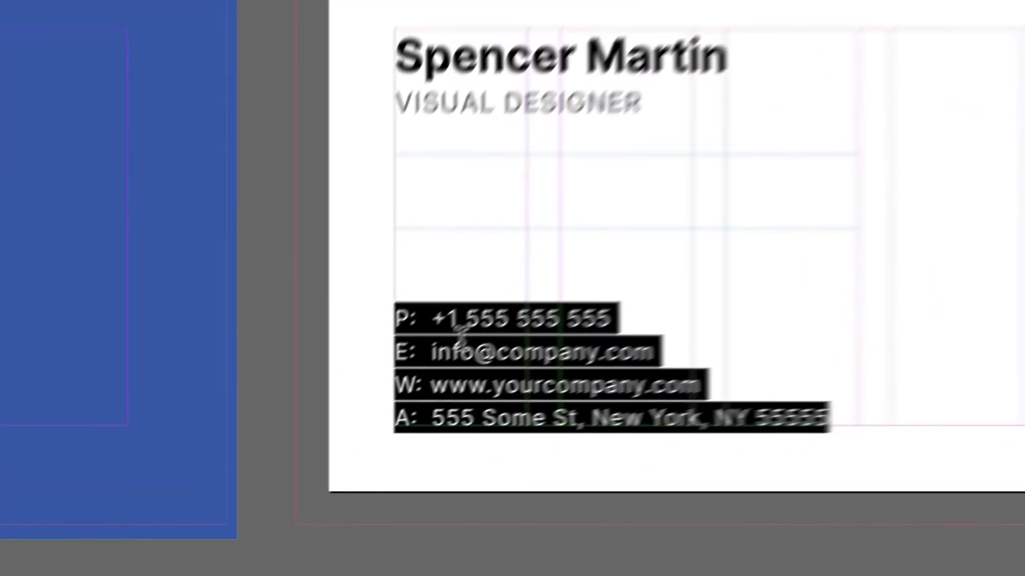
Step: Tint the phone number text to 70%
left_click(334, 403)
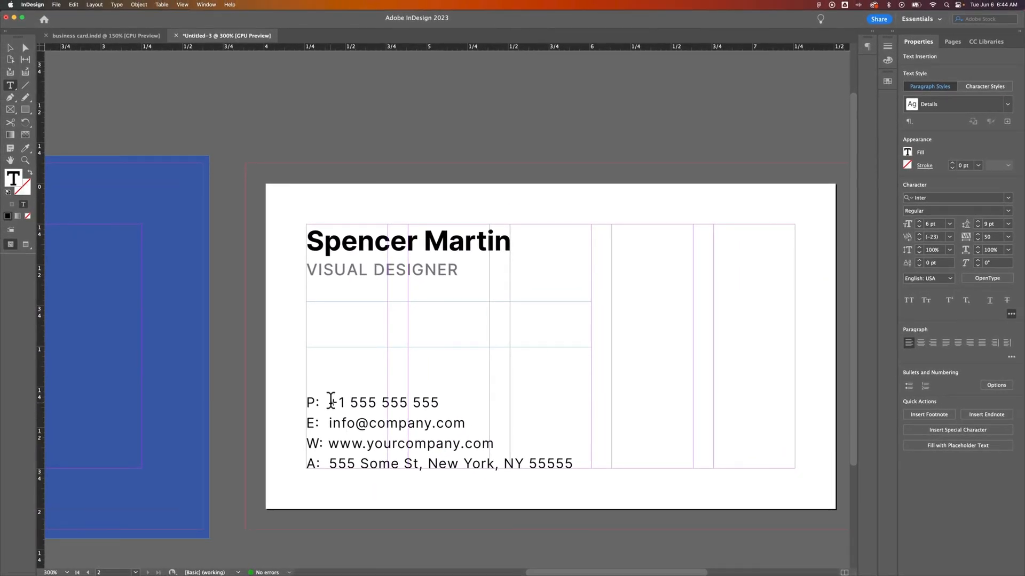
left_click_drag(319, 400, 419, 401)
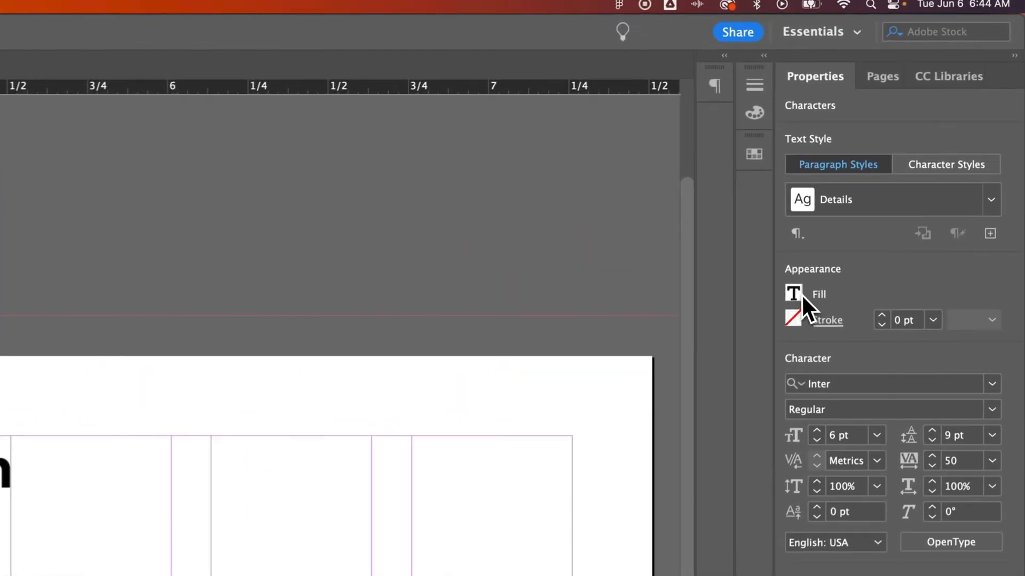
left_click(801, 294)
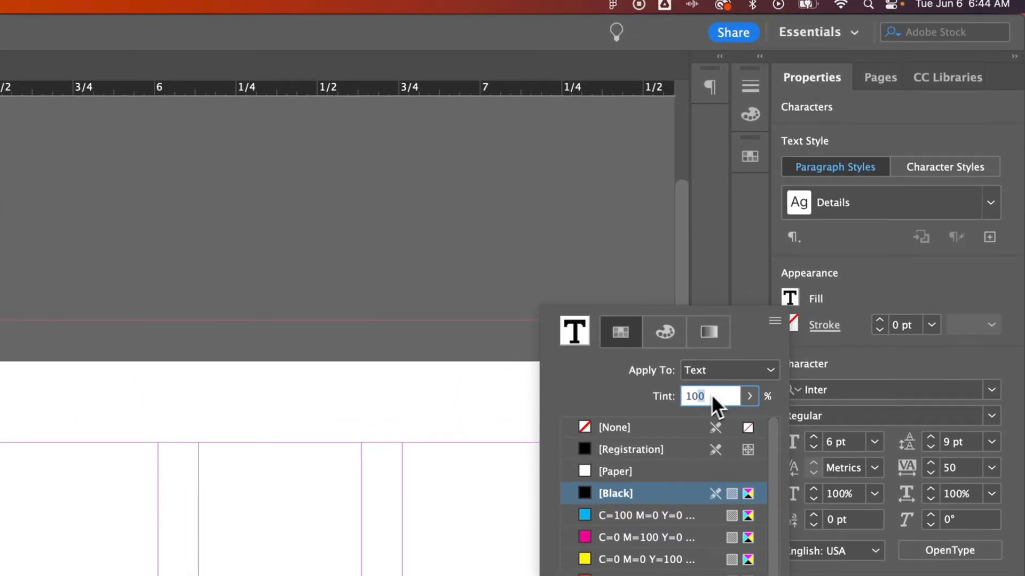
type("70")
left_click(878, 291)
Step: Save the tinted look as a new character style named '70 Tinted'
left_click(926, 174)
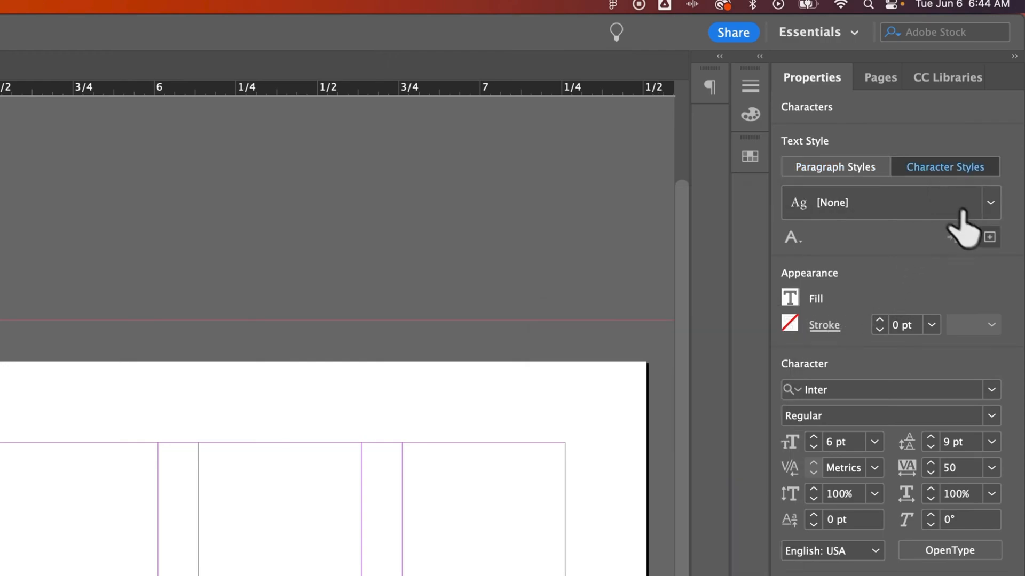
left_click(989, 237)
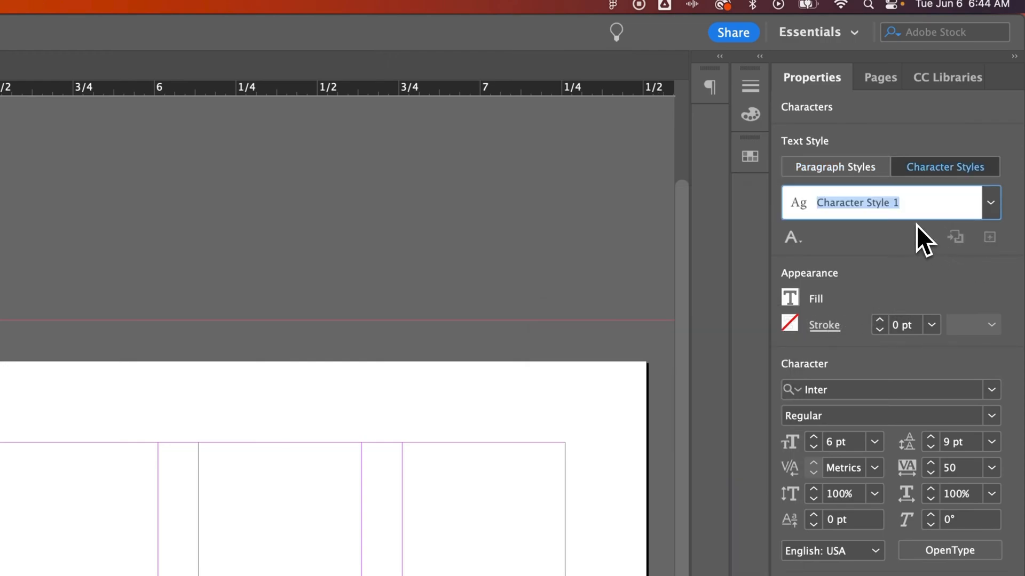
type("70 Tinted")
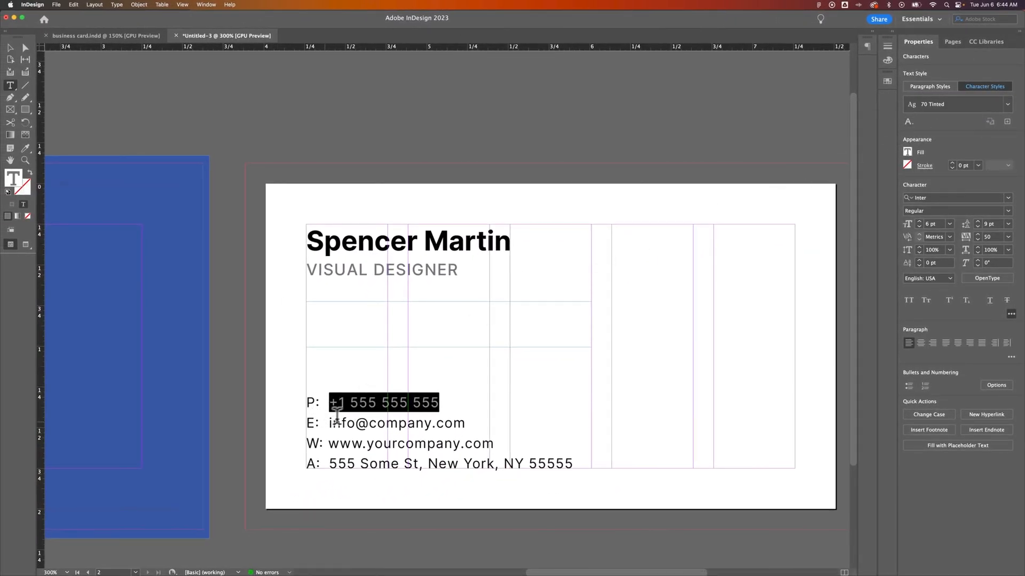
Step: Apply the 70 Tinted character style to the email and website lines
left_click_drag(330, 420, 476, 422)
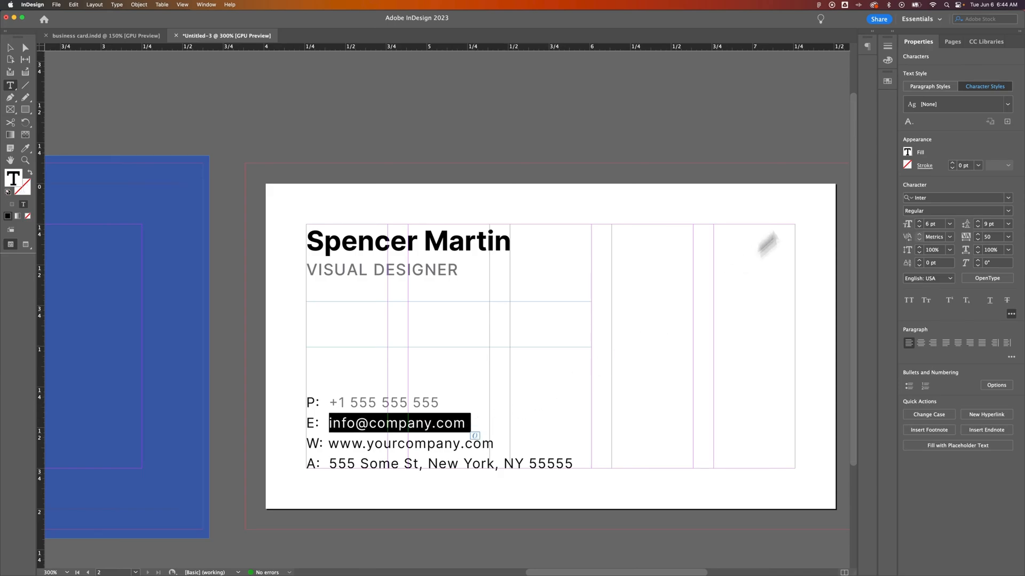
left_click(990, 104)
left_click(953, 131)
left_click(332, 436)
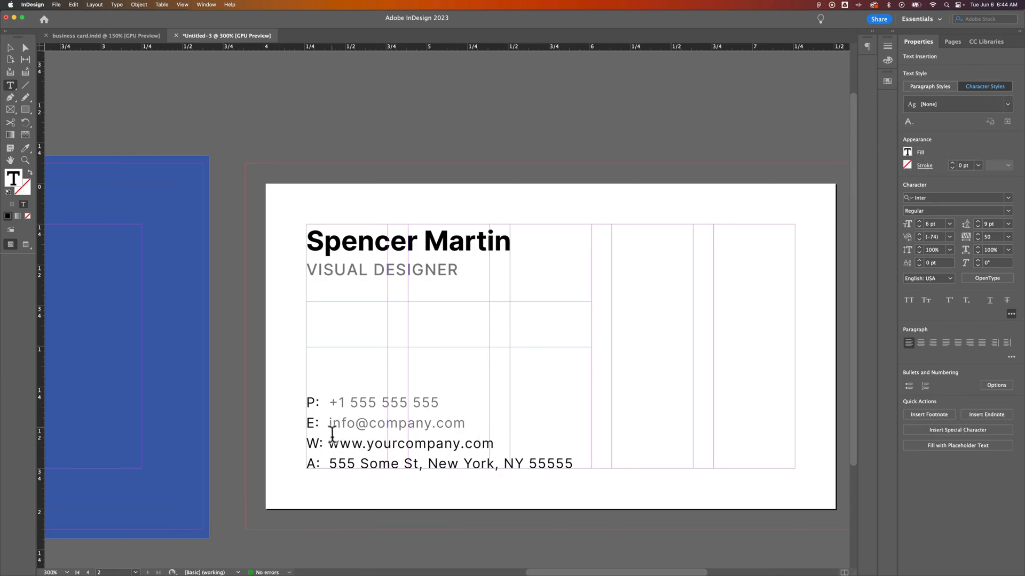
left_click_drag(328, 443, 499, 437)
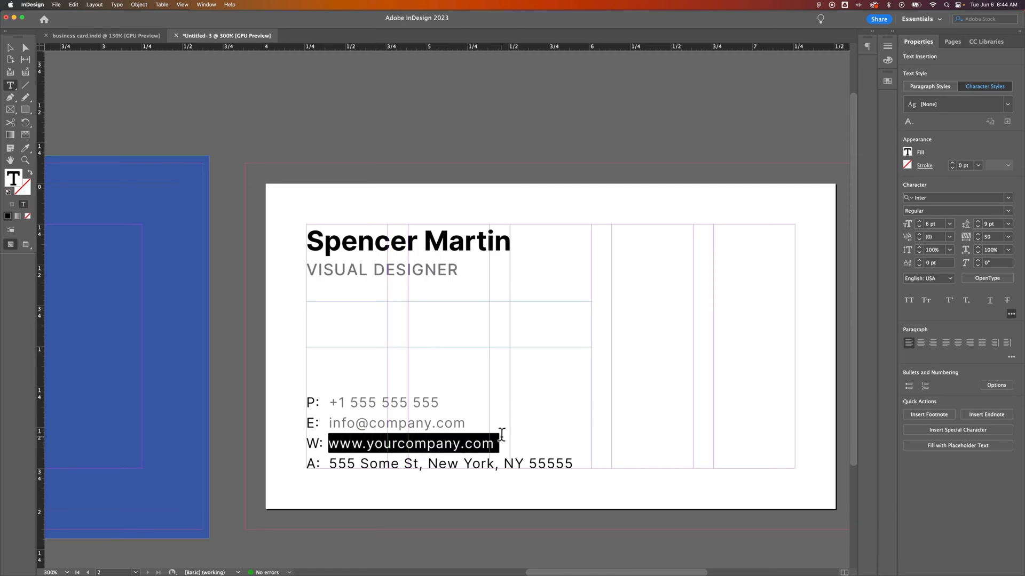
left_click(1002, 104)
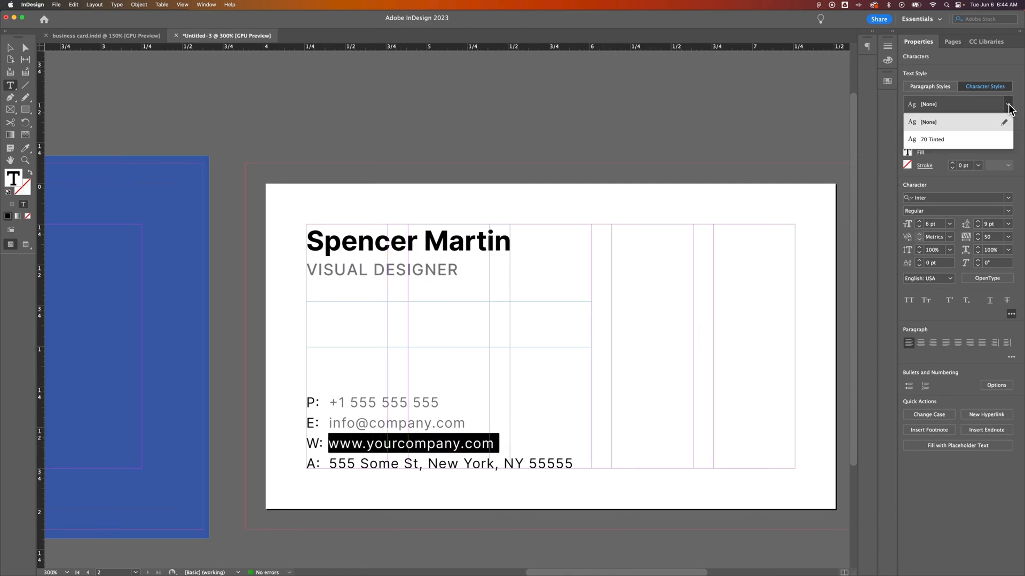
left_click(990, 135)
Step: Undo the trial tints so the phone, email, web and address lines are solid black
left_click_drag(310, 404, 493, 395)
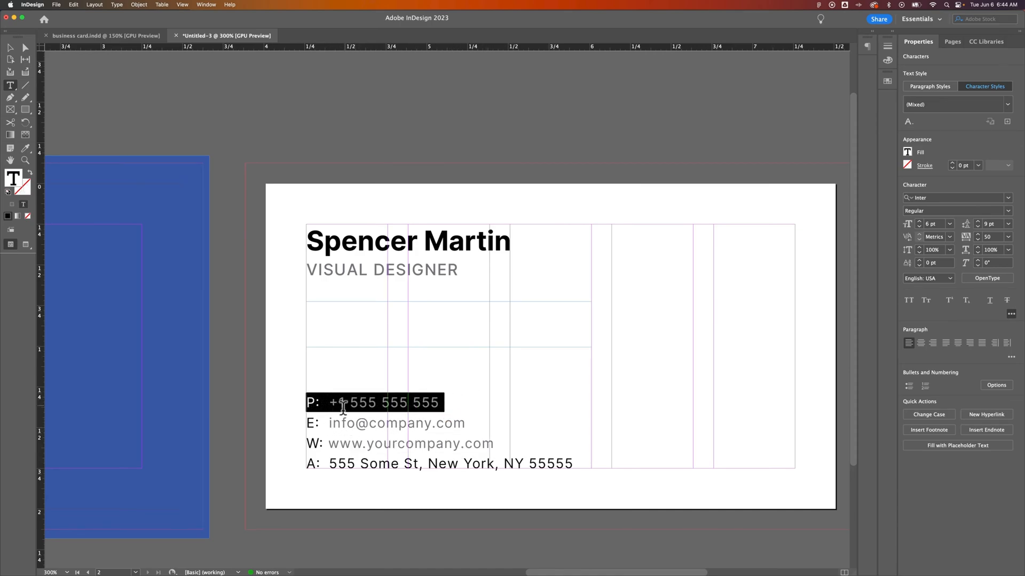
left_click(396, 442)
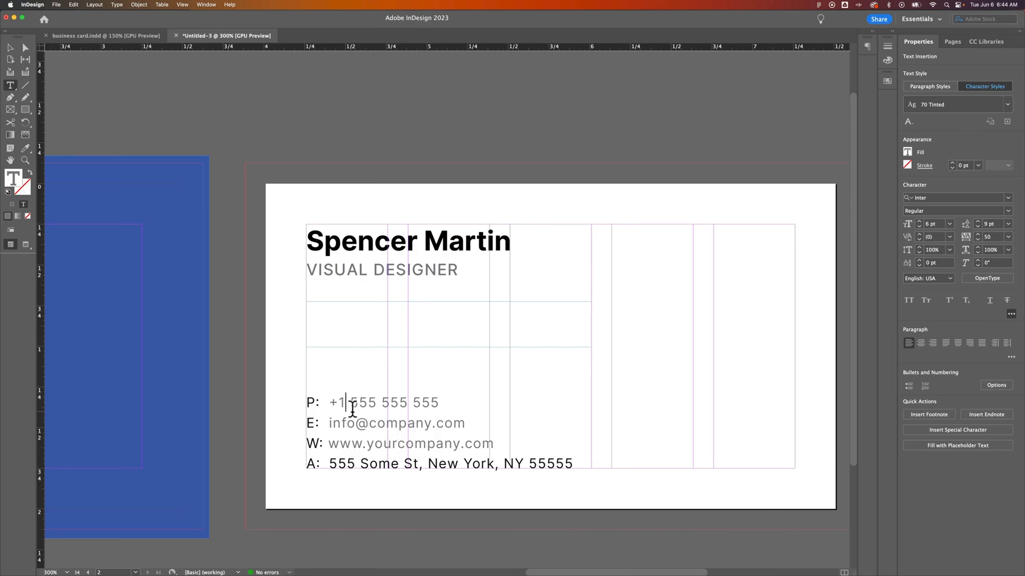
left_click_drag(332, 403, 446, 404)
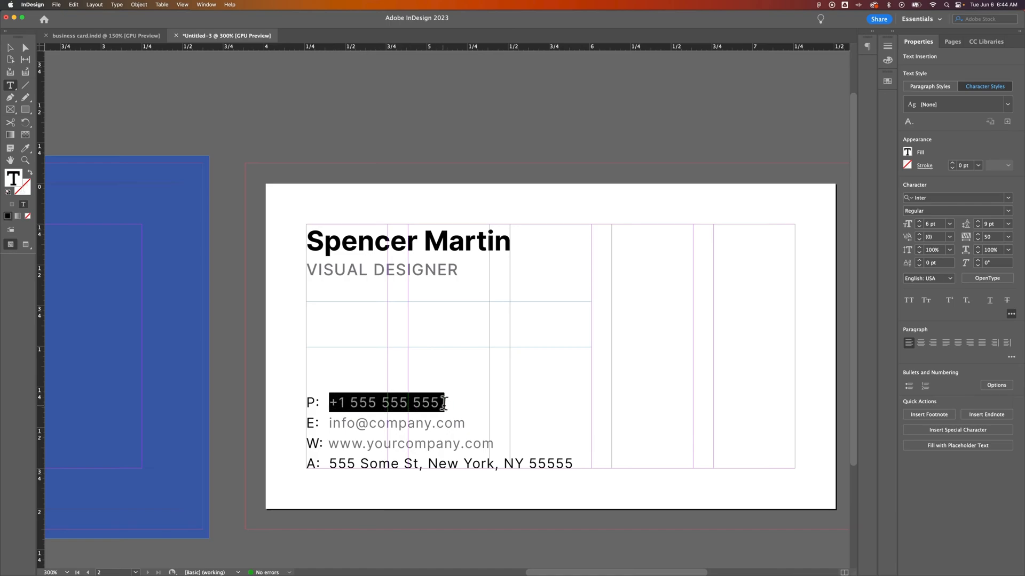
left_click(908, 153)
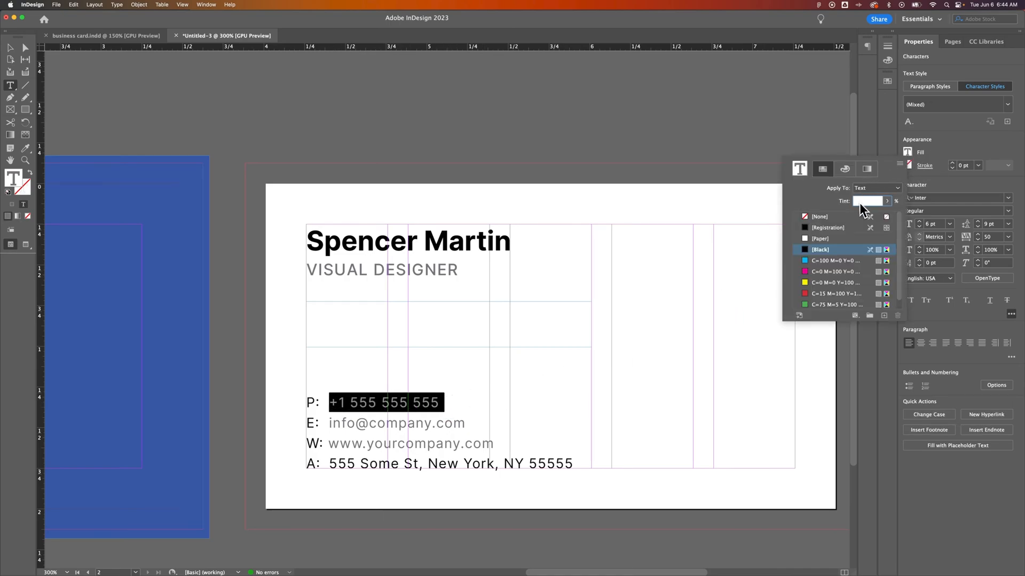
left_click_drag(332, 462, 573, 464)
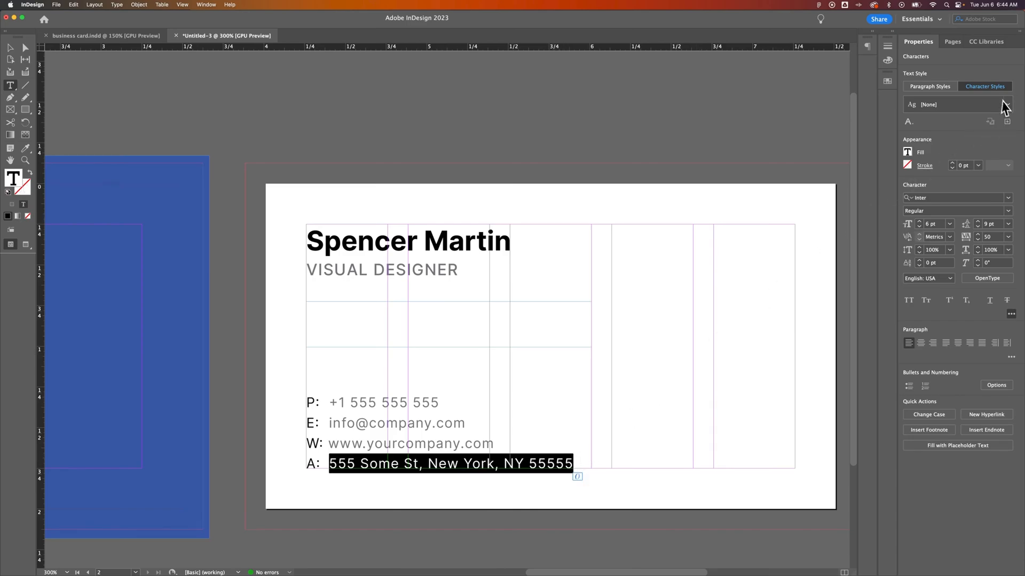
key("super+z")
key("super+z")
key("super+z")
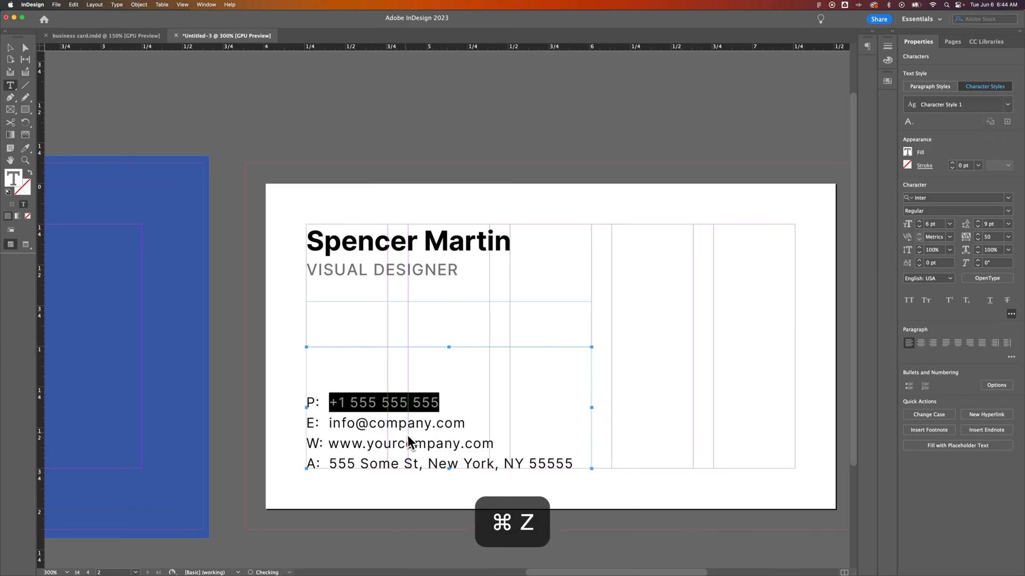
key("super+z")
left_click(414, 405)
key("super+z")
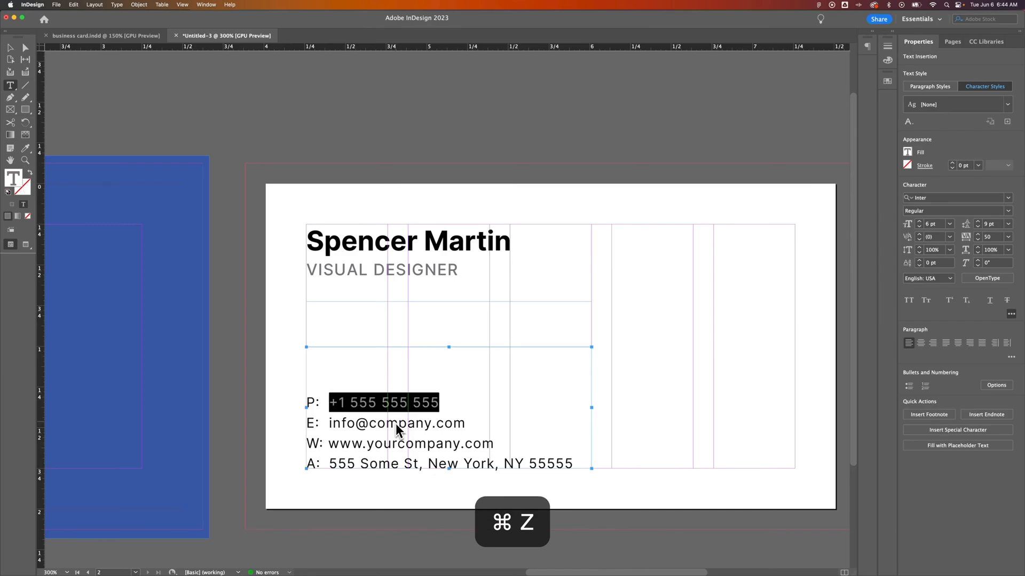
left_click(399, 424)
left_click(10, 48)
Step: Group the blue S with its white rounded square, undoing an accidental move afterwards
left_click(489, 150)
key("super+minus")
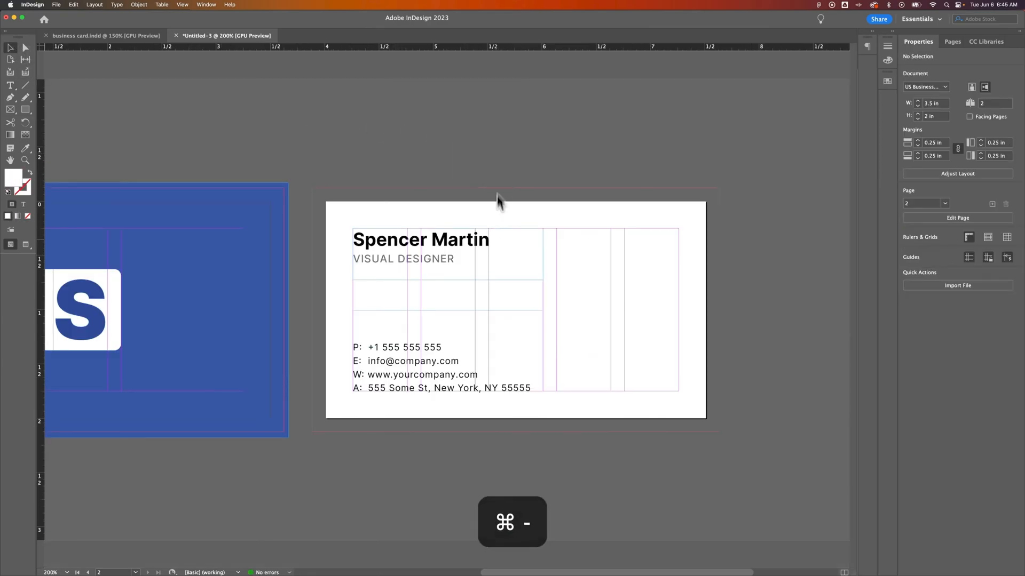
scroll(466, 292, "left", 3)
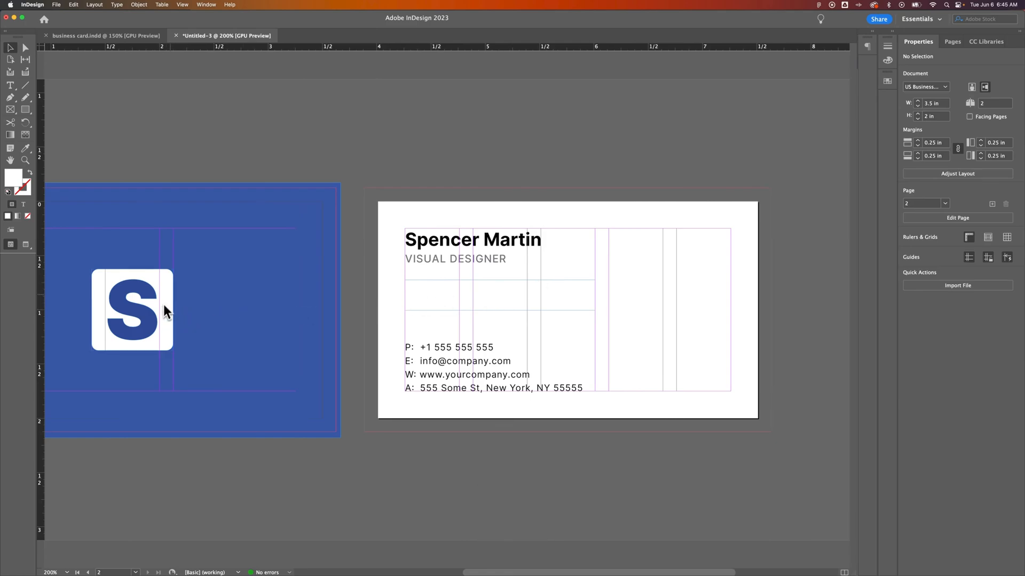
left_click(143, 302)
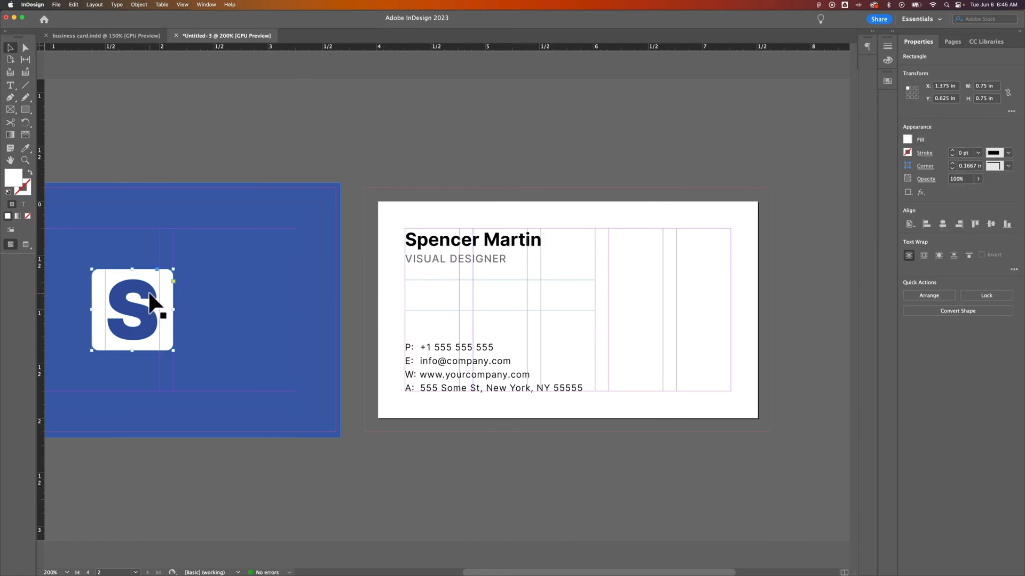
left_click(150, 291, "shift")
left_click(188, 261)
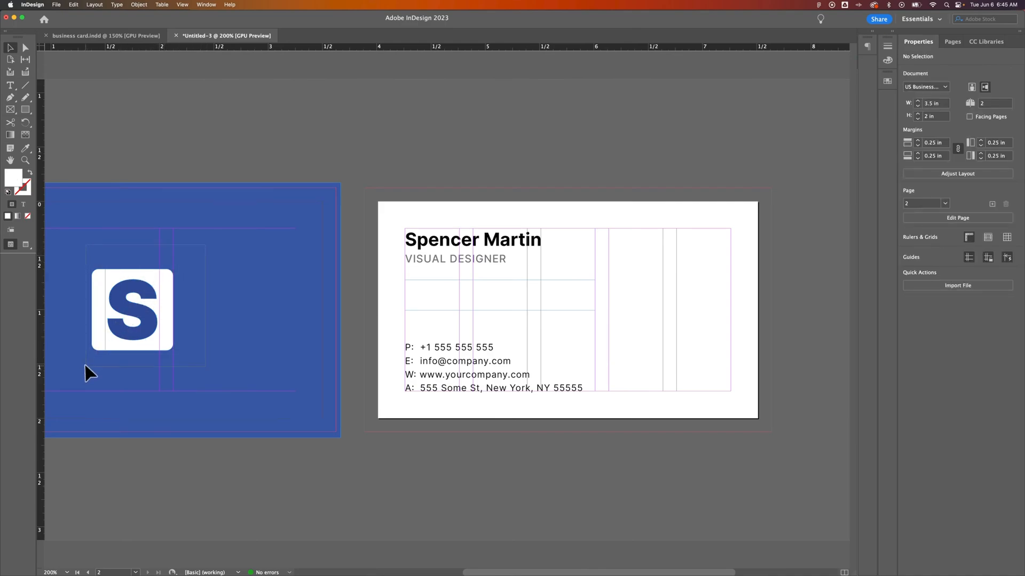
left_click_drag(85, 374, 134, 309)
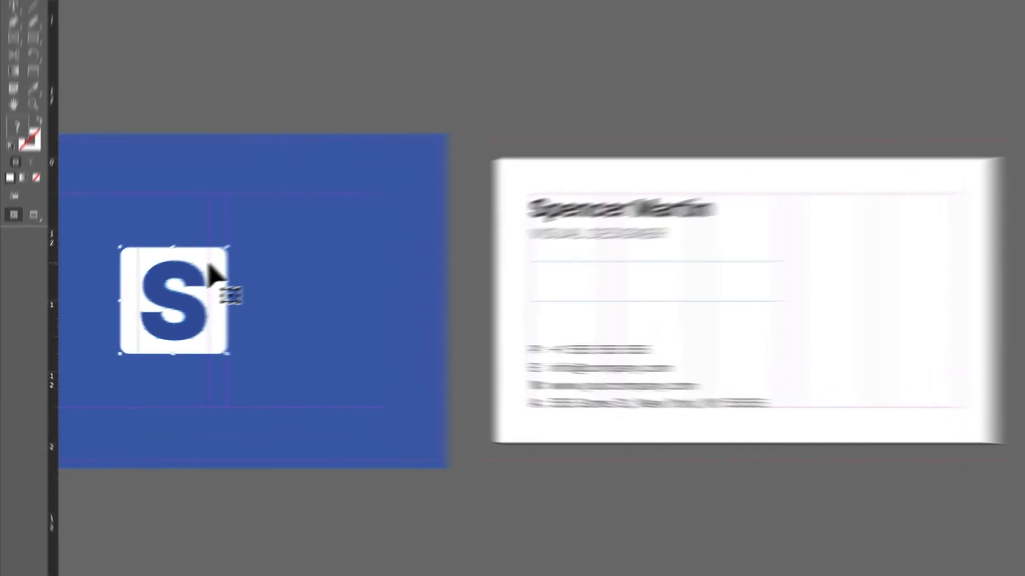
right_click(158, 278)
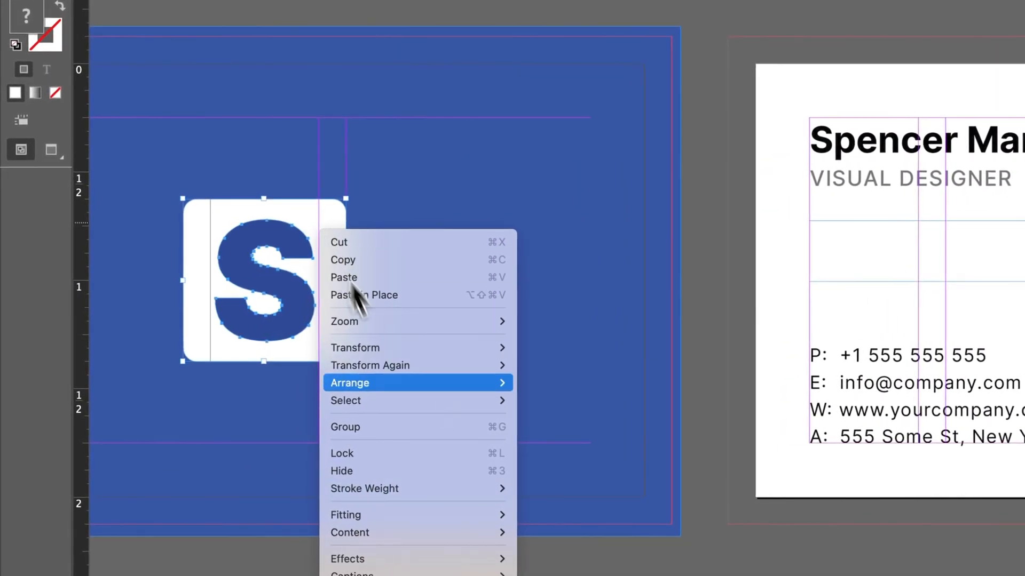
left_click(372, 427)
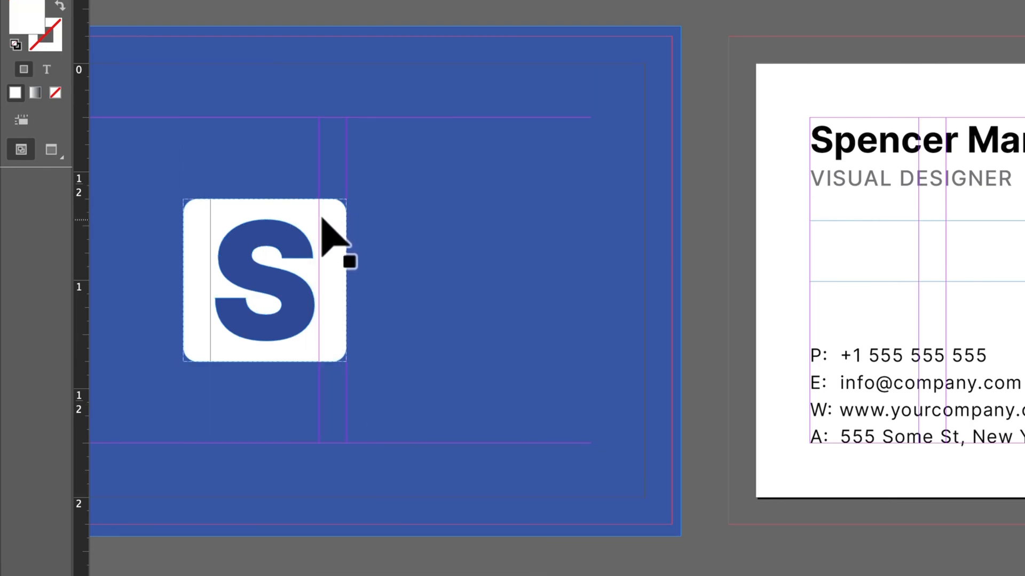
left_click_drag(332, 217, 411, 179)
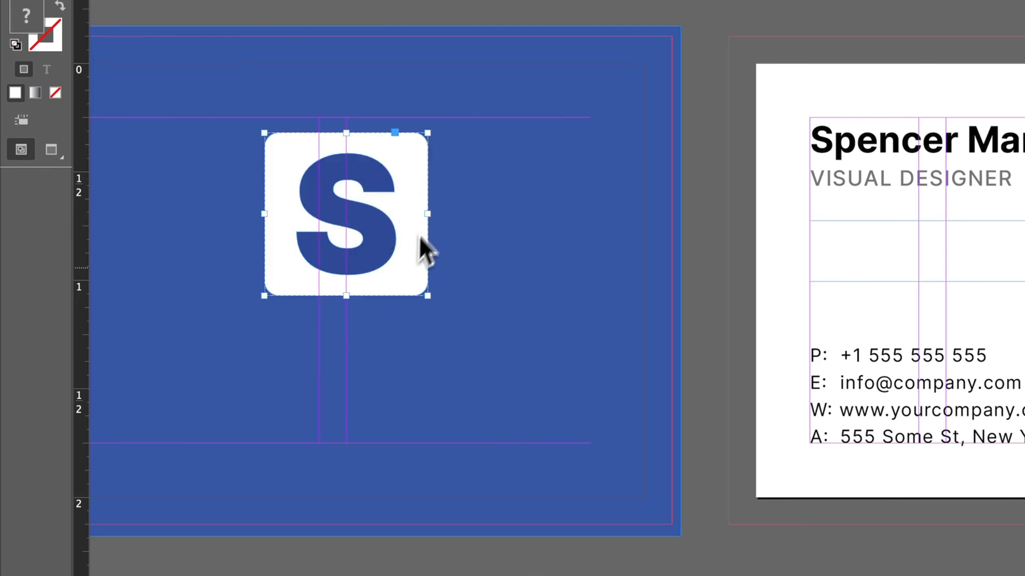
key("super+z")
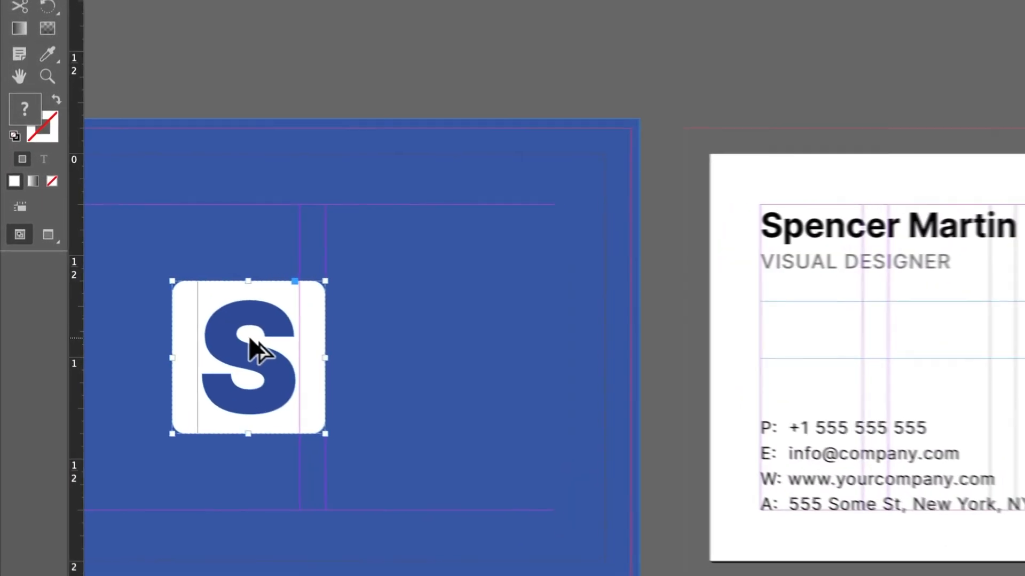
left_click_drag(133, 300, 660, 266)
left_click_drag(902, 313, 673, 355)
left_click_drag(738, 297, 375, 312)
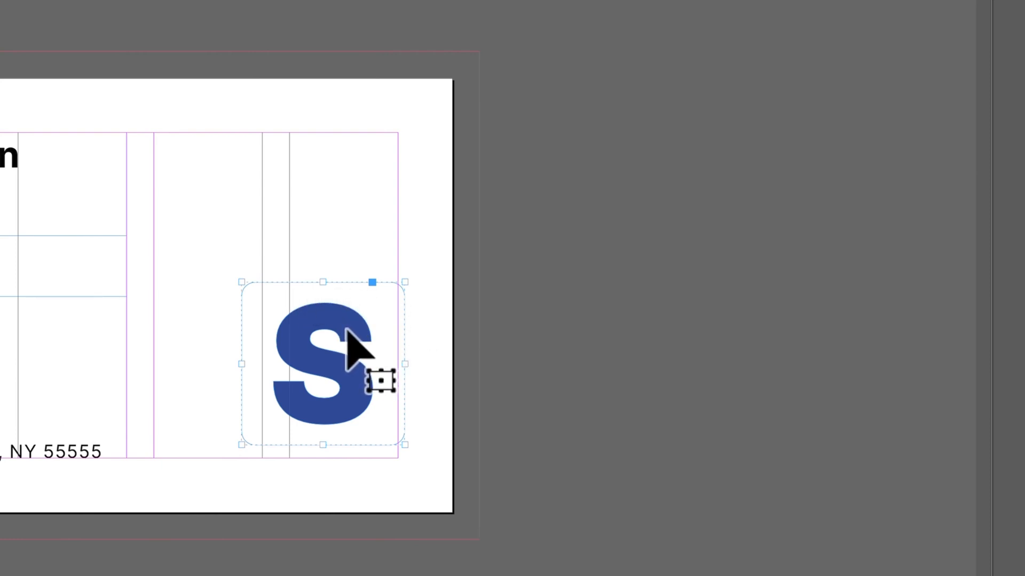
left_click_drag(347, 330, 655, 341)
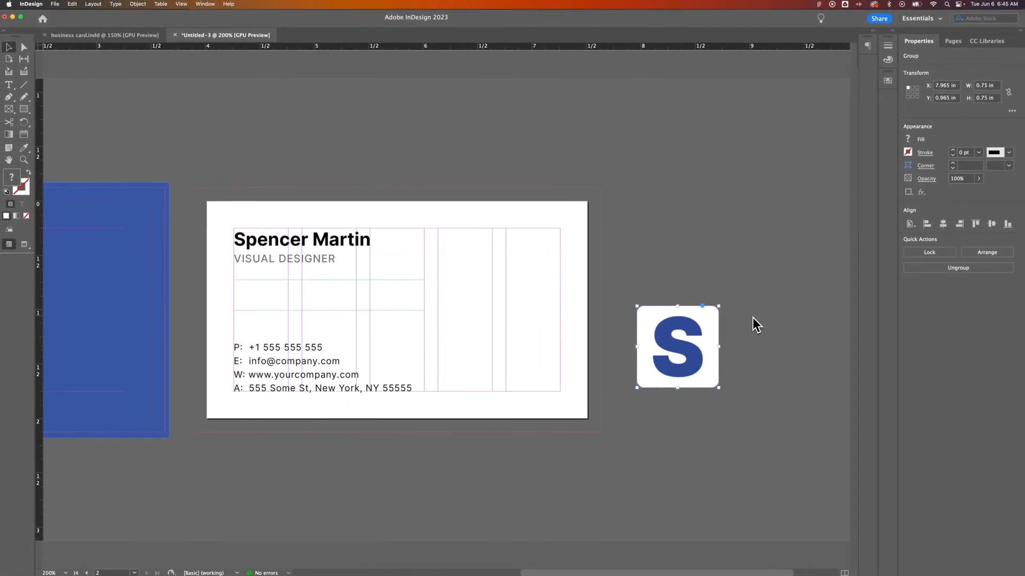
key("super+equal")
key("super+equal")
left_click_drag(574, 279, 608, 270)
left_click(614, 261)
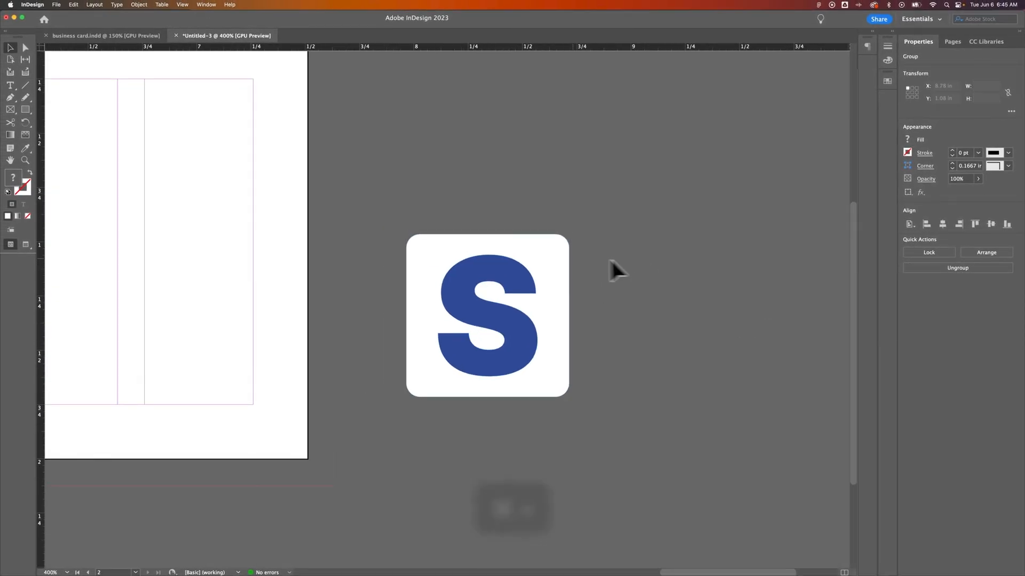
left_click(562, 248)
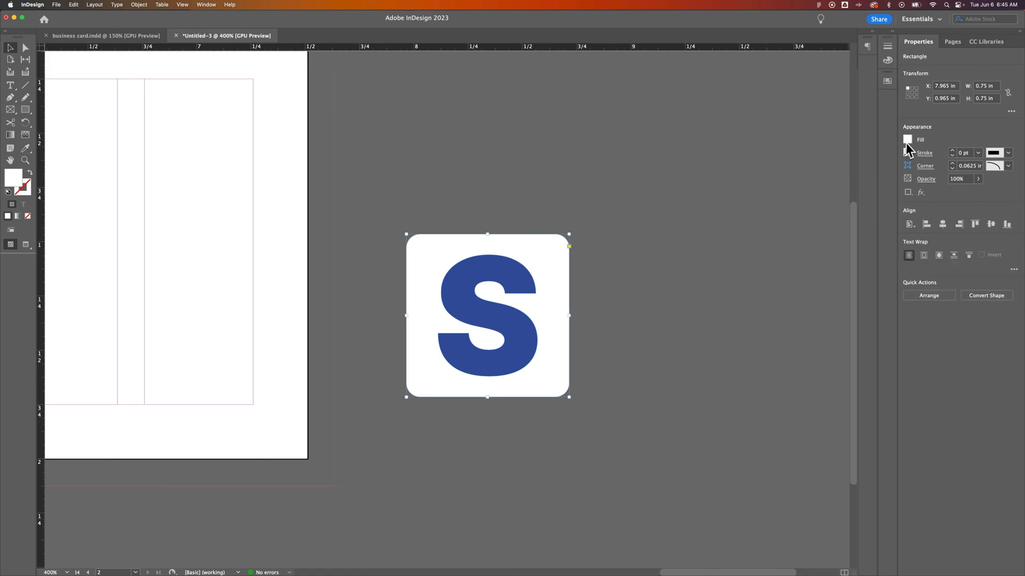
Step: Fill the logo square with C=100 M=90 Y=10 K=0 and make the S [Paper] white
left_click(888, 80)
left_click(797, 209)
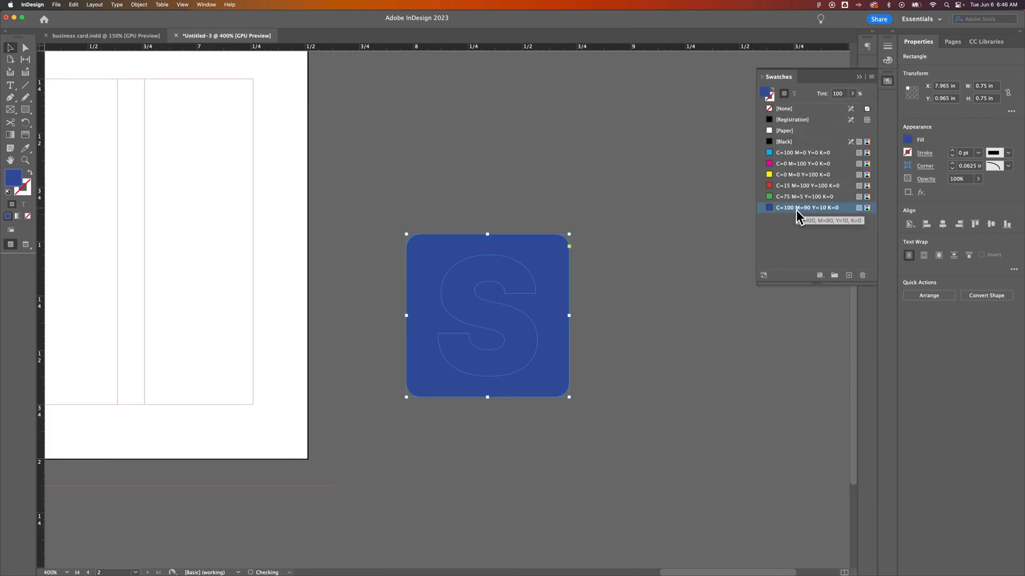
left_click(617, 274)
left_click(520, 281)
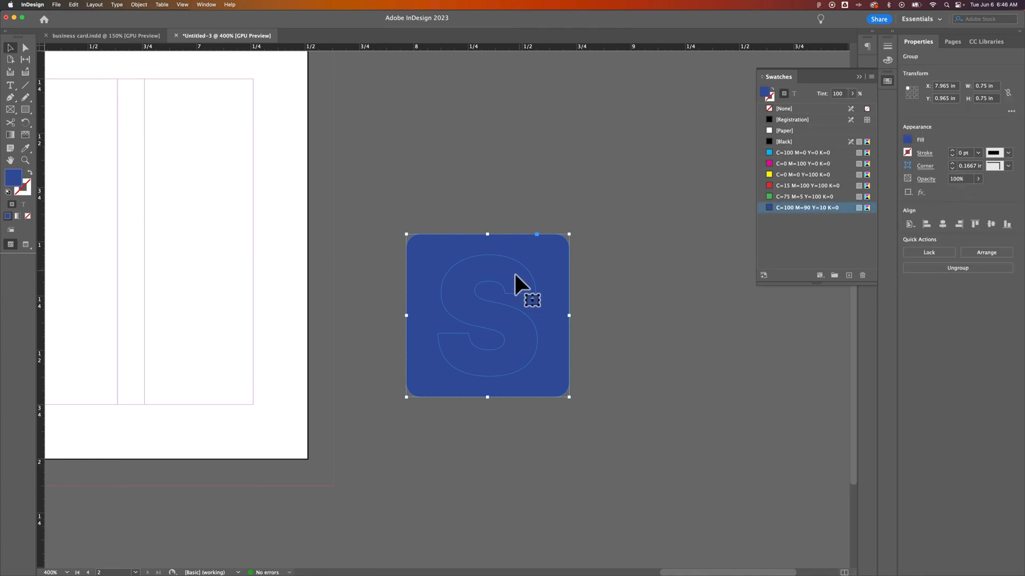
double_click(515, 275)
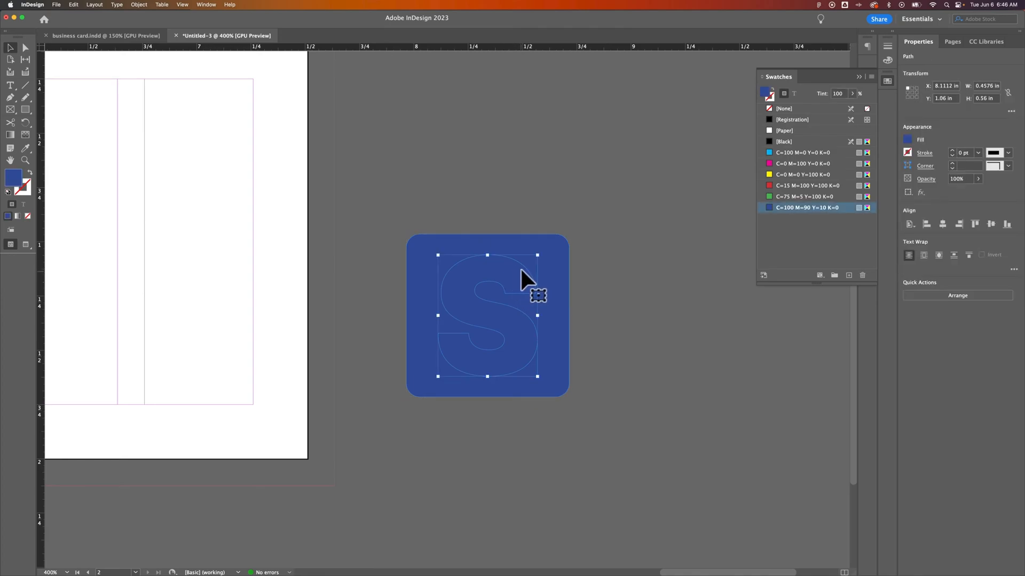
left_click(783, 130)
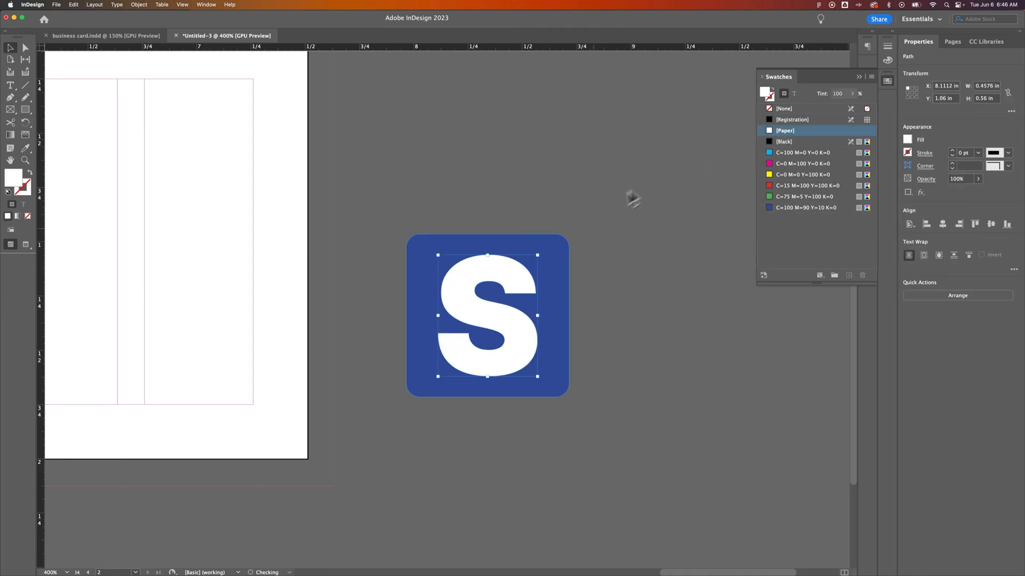
left_click(859, 77)
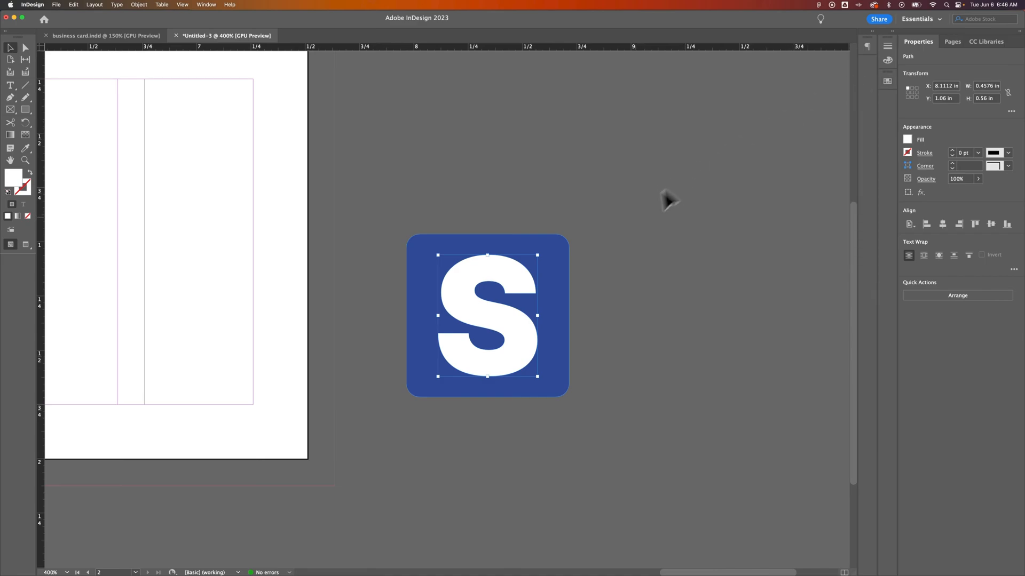
Step: Move the whole S logo group onto the white card front
left_click(632, 219)
left_click_drag(636, 206, 413, 411)
left_click_drag(513, 309, 212, 305)
Step: Place the logo at the front's lower-right margin and shrink it proportionally to 0.5 in square
left_click_drag(210, 236, 476, 200)
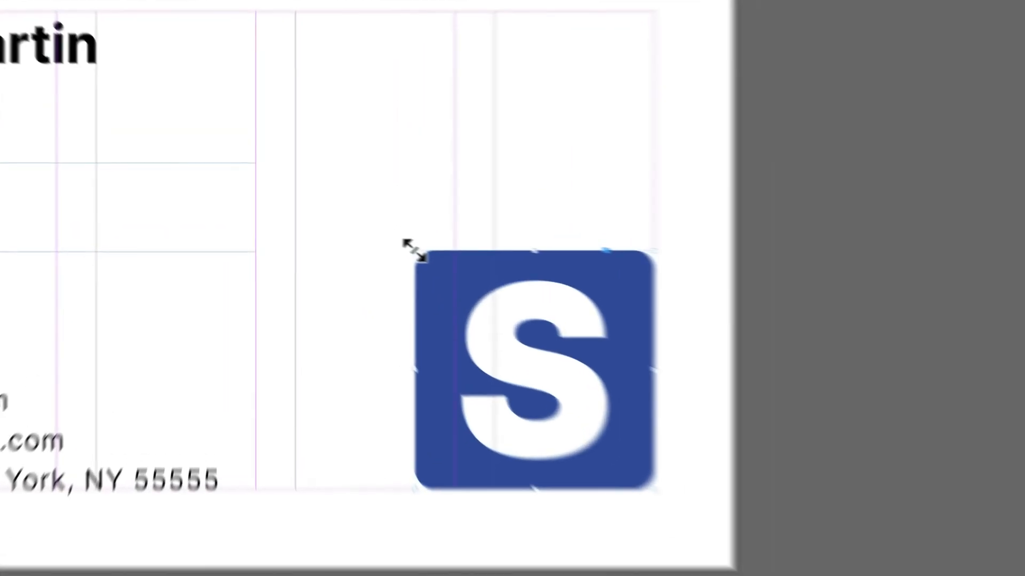
left_click_drag(352, 230, 363, 234)
left_click_drag(506, 283, 553, 308)
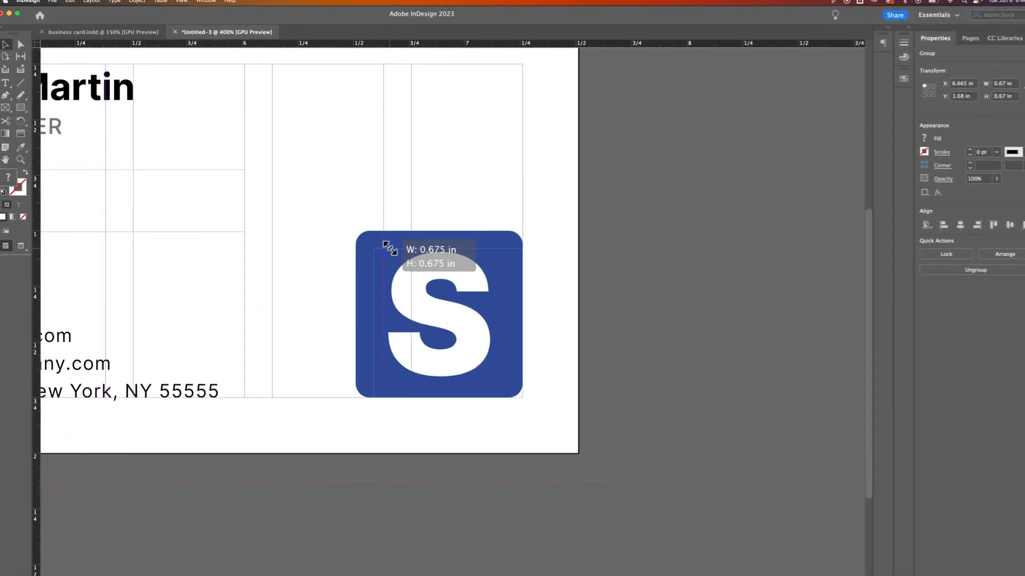
left_click_drag(390, 248, 406, 284)
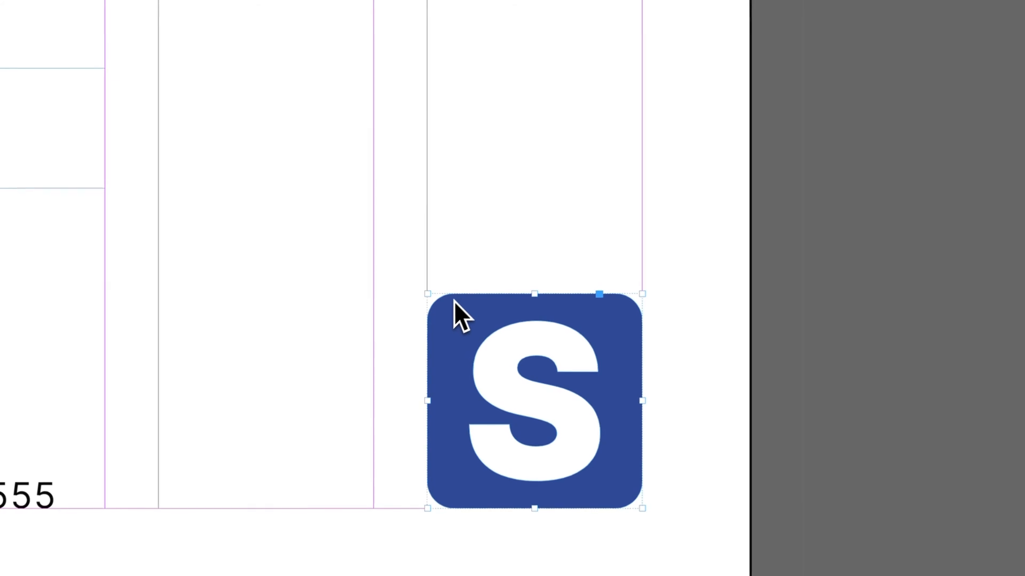
Step: Preview both card sides in Preview mode, without guides or frames
key("super+minus")
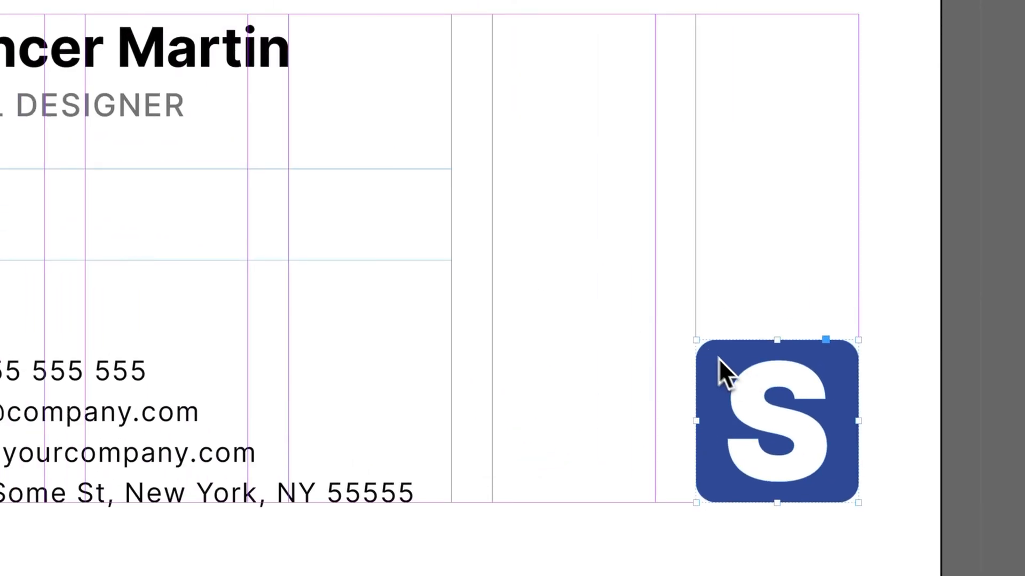
key("super+minus")
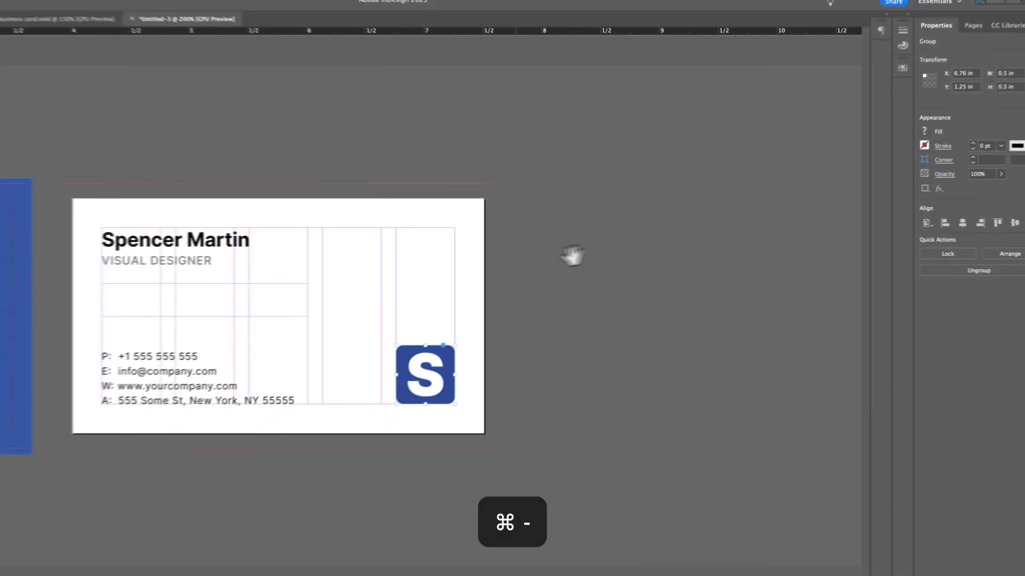
left_click(714, 166)
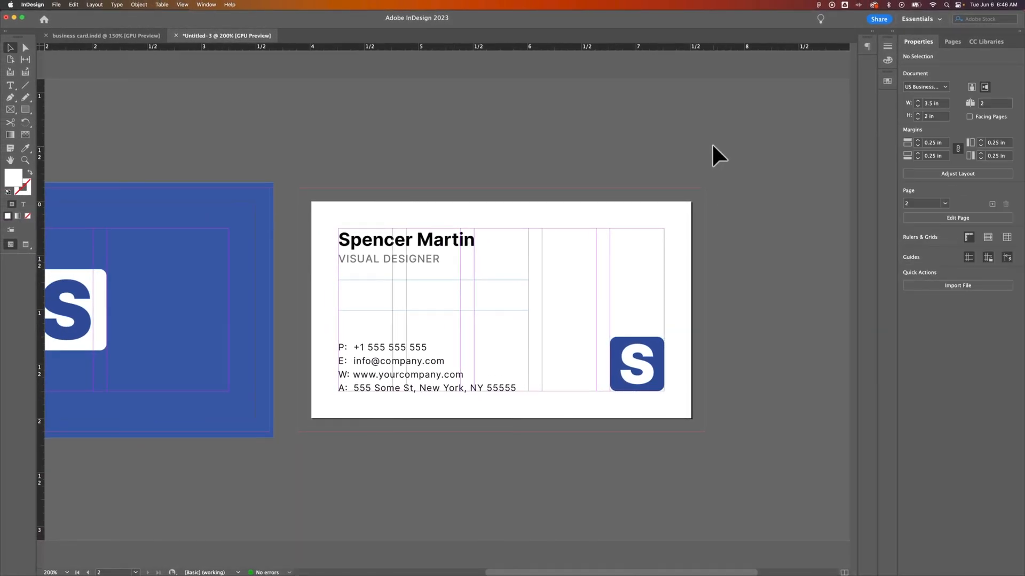
key("w")
left_click_drag(448, 165, 548, 156)
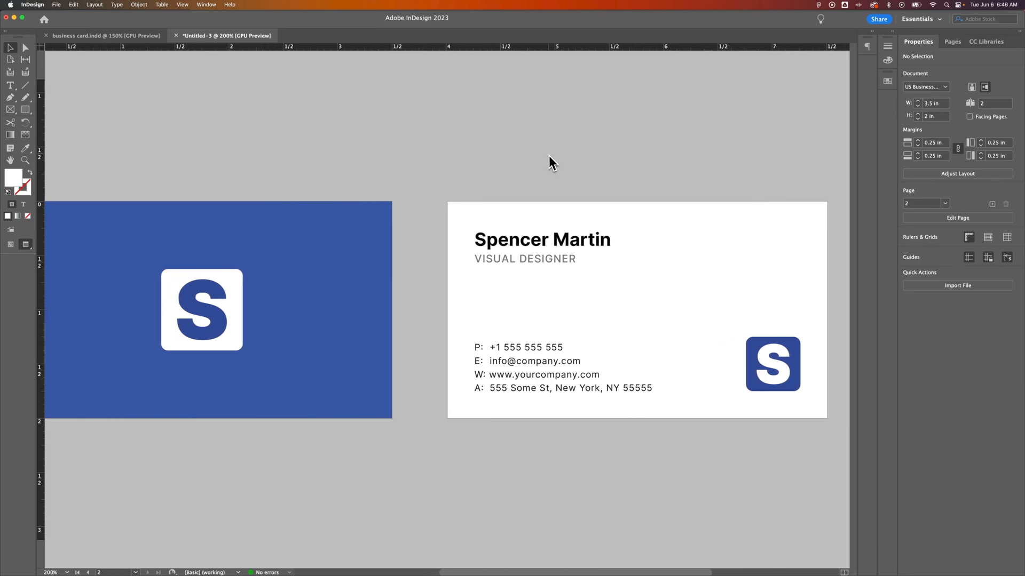
key("super+minus")
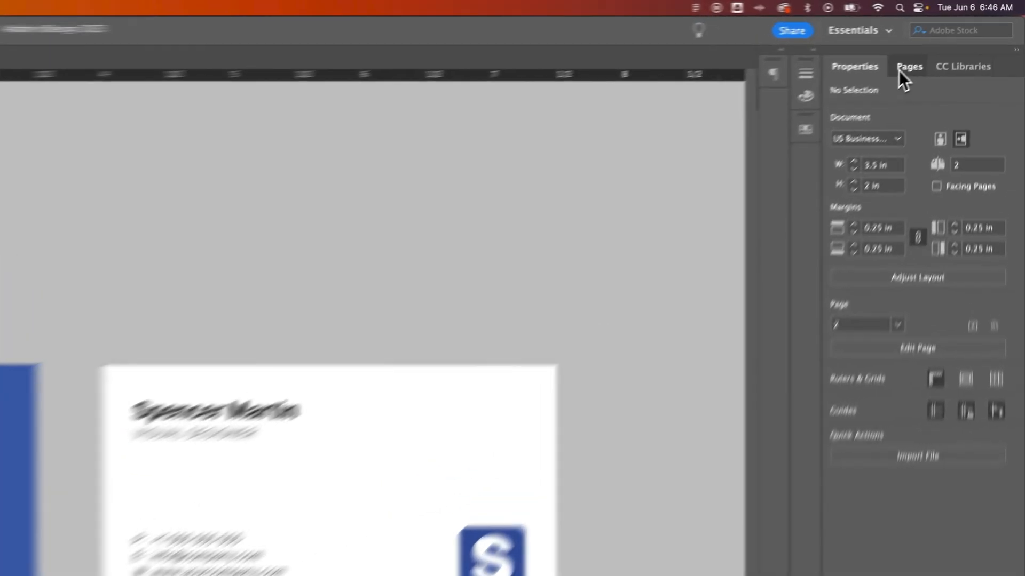
Step: Duplicate the pages 1–2 card spread in the Pages panel to create pages 3–4
left_click(900, 71)
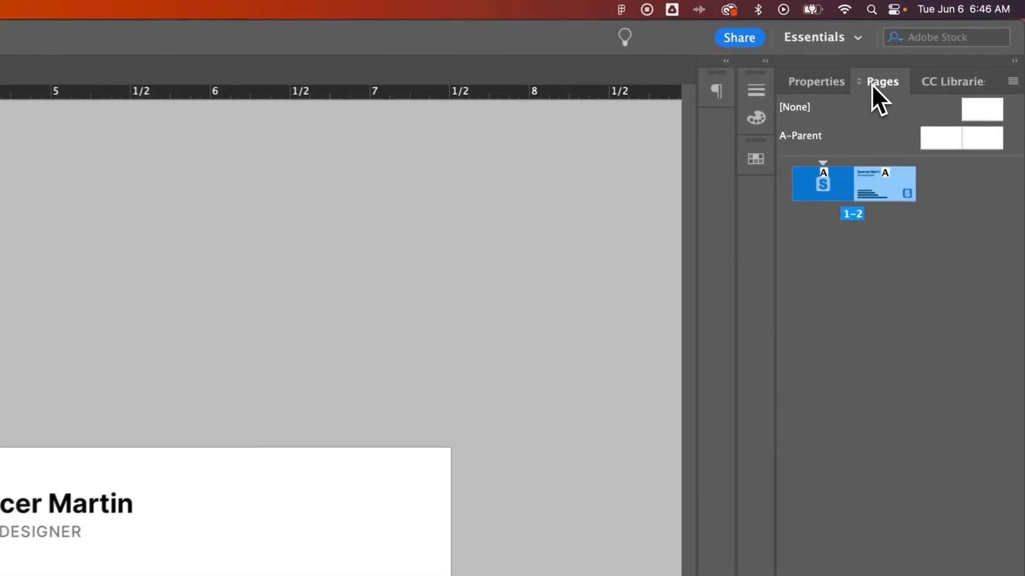
left_click(840, 190)
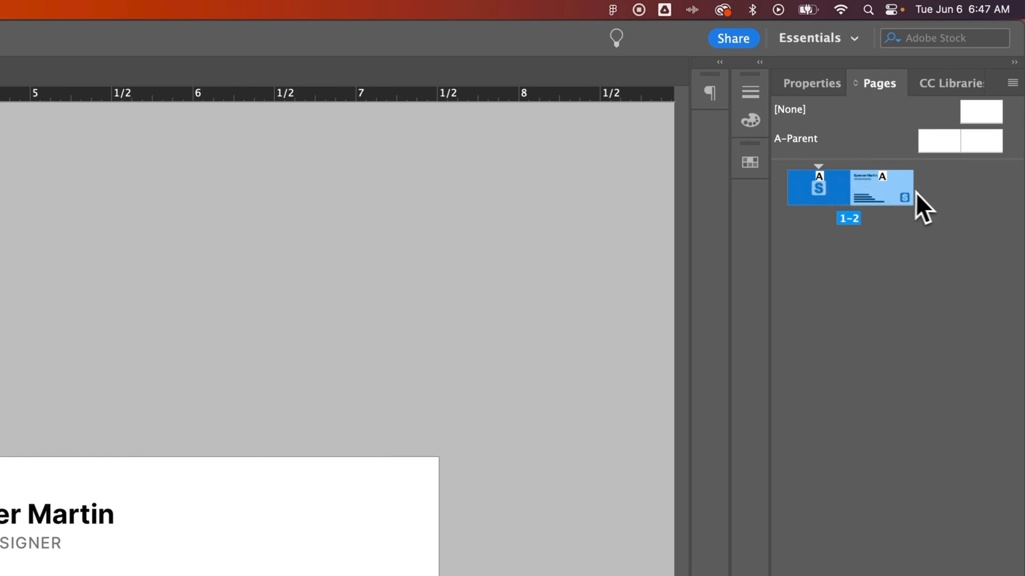
left_click_drag(864, 190, 847, 275)
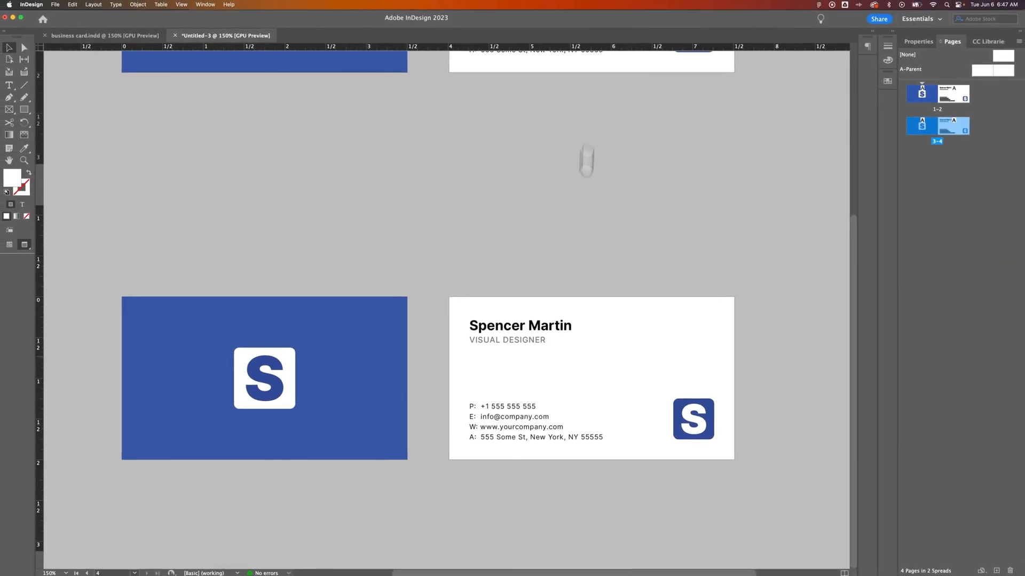
Step: On page 4, replace the name with the second person's and the title with DIRECTOR OF DESIGN
double_click(539, 336)
left_click_drag(572, 323, 464, 320)
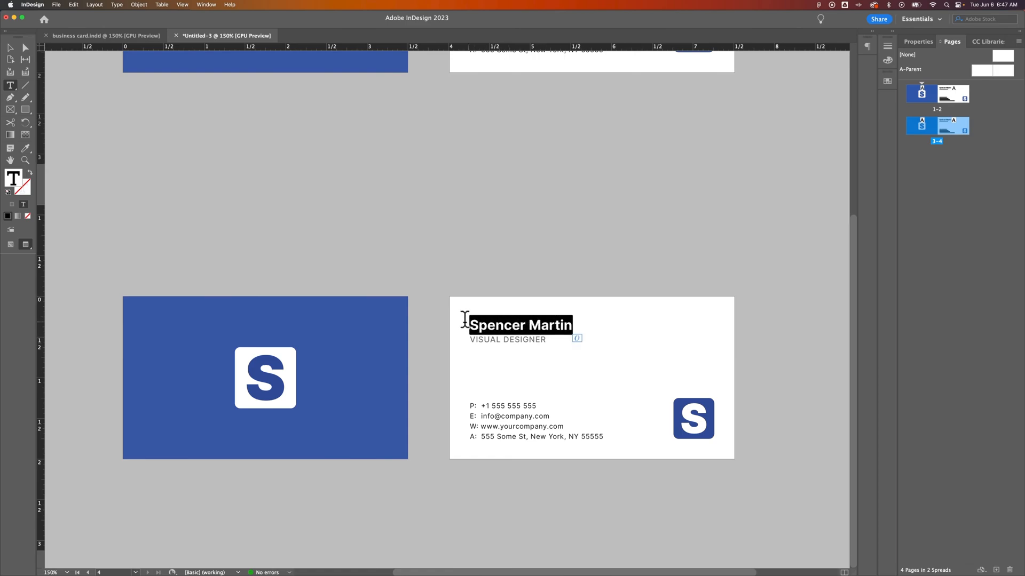
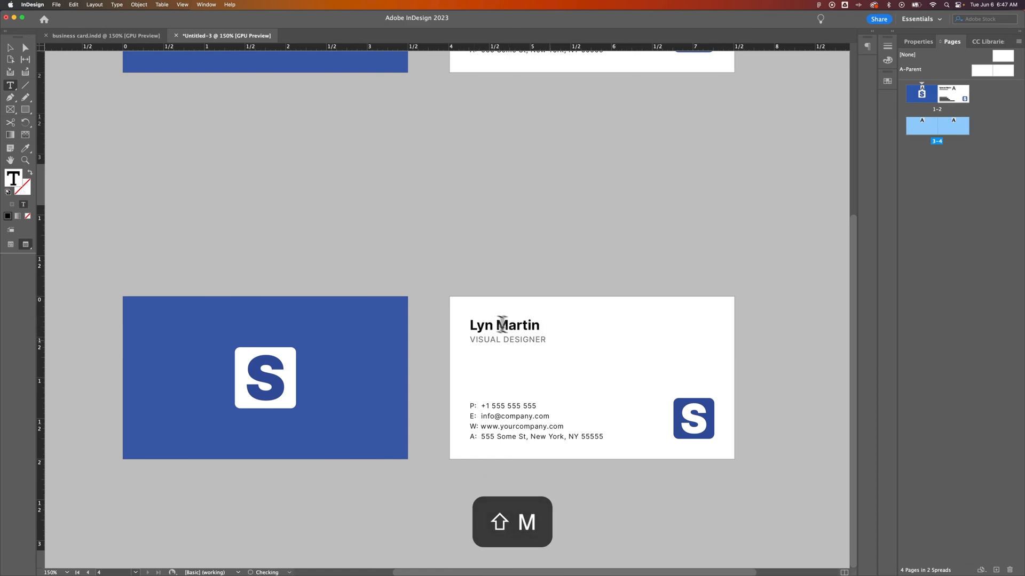
left_click_drag(546, 340, 469, 342)
type("DIRECTOR OF DESI")
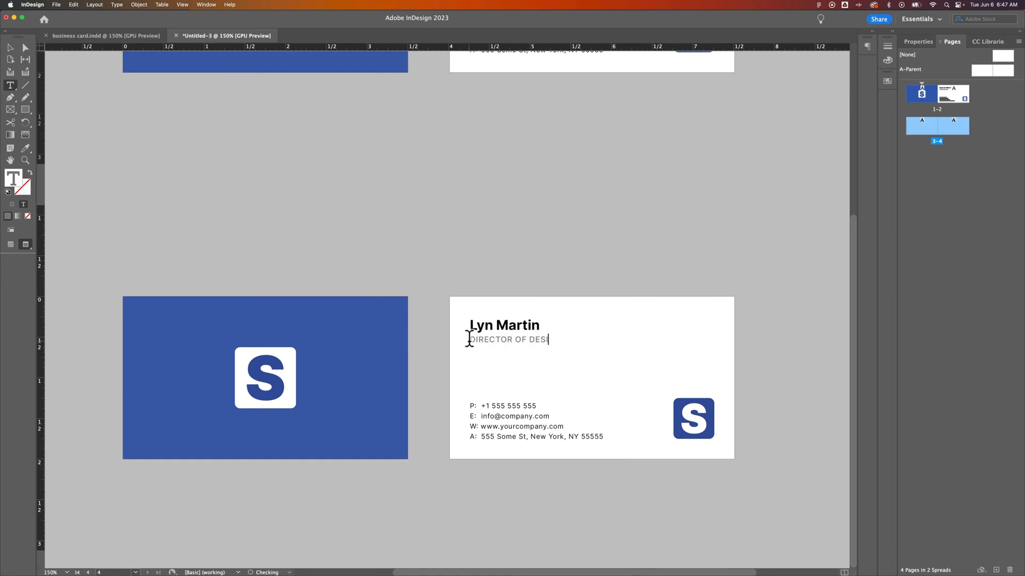
left_click(11, 48)
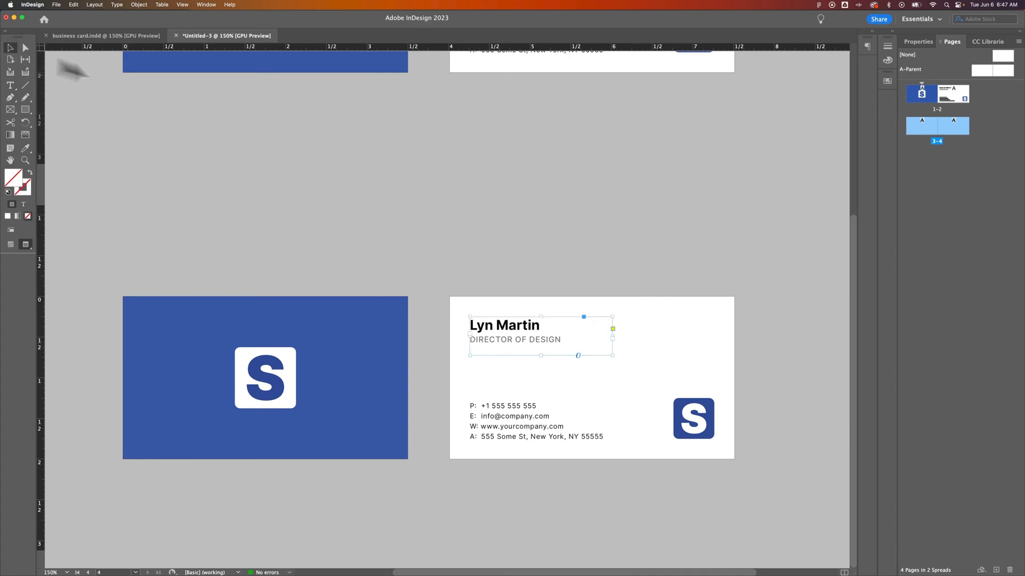
left_click(510, 236)
scroll(553, 300, "up", 5)
scroll(553, 300, "down", 3)
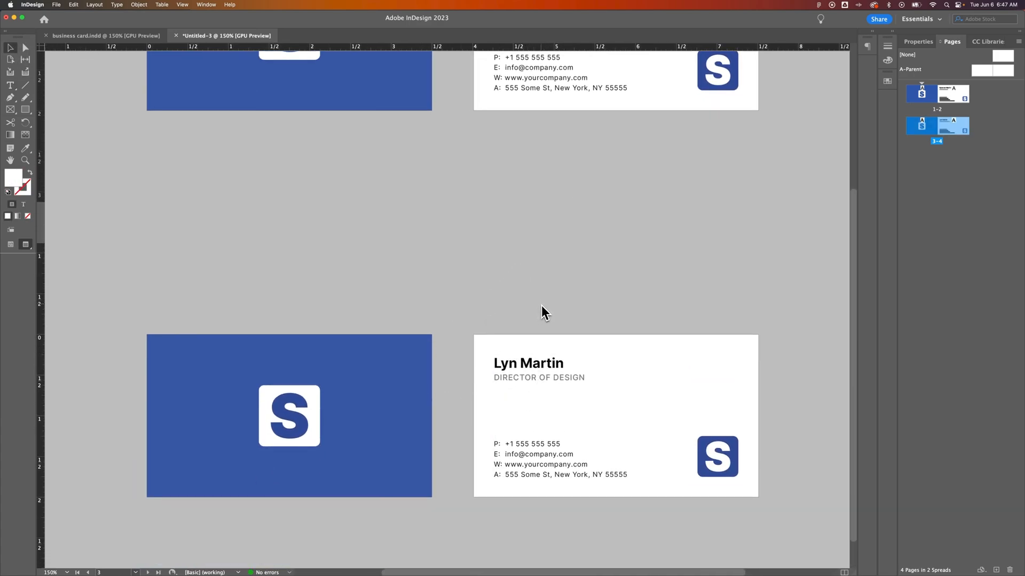
left_click_drag(606, 222, 614, 394)
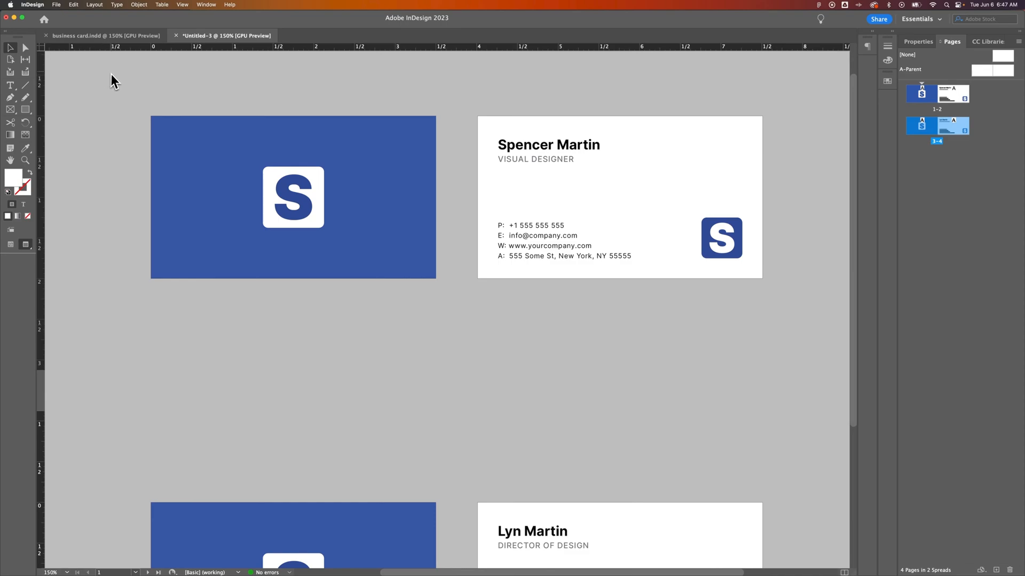
Step: Export with the [High Quality Print] PDF preset, naming the file 'business cards'
left_click(56, 6)
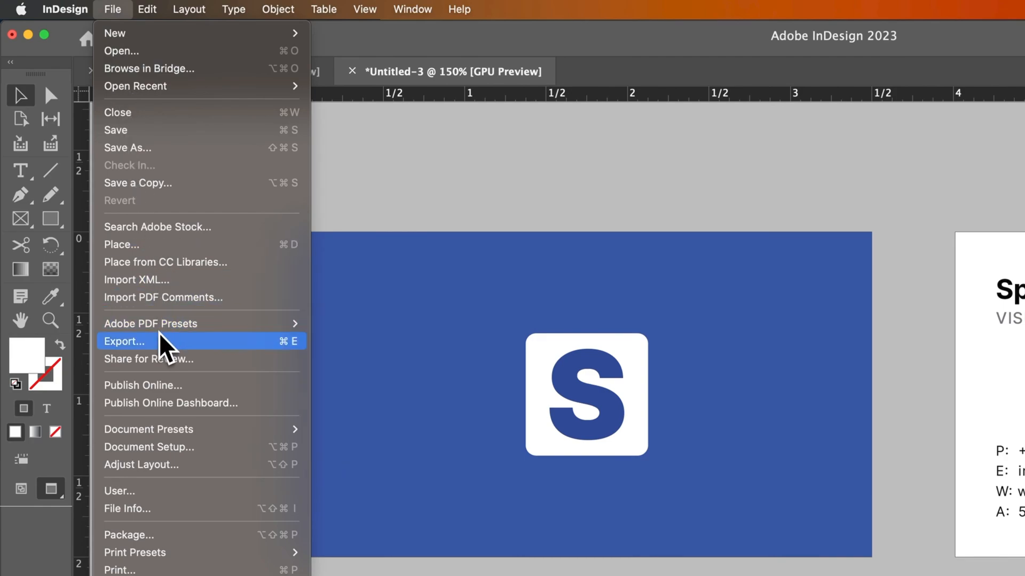
mouse_move(170, 328)
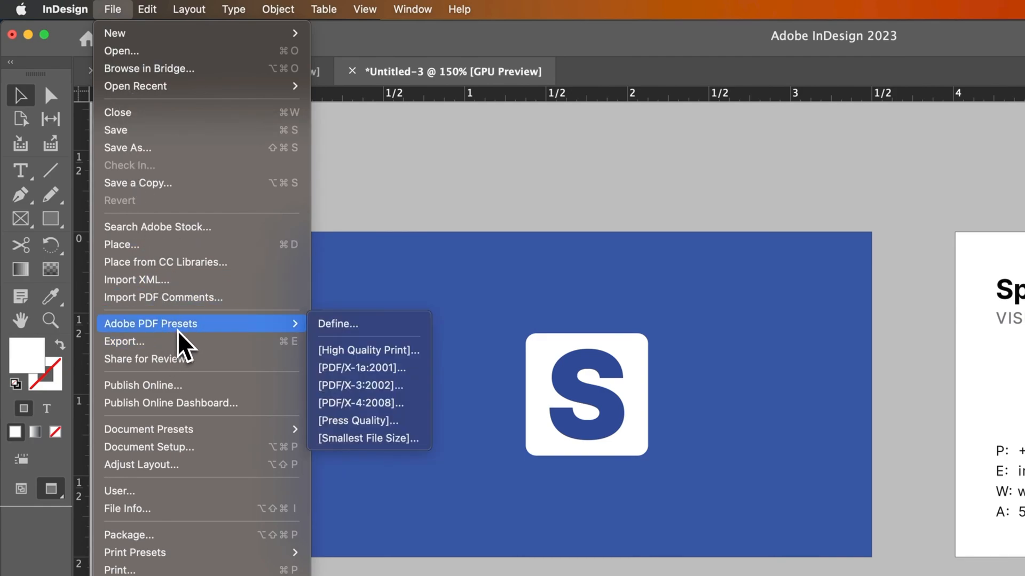
left_click(400, 352)
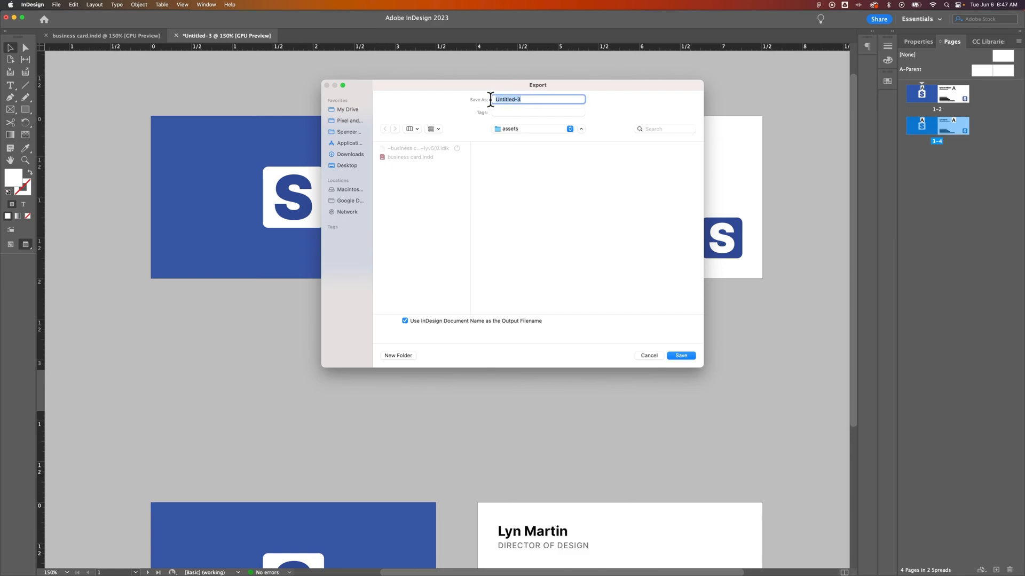
type("business cards")
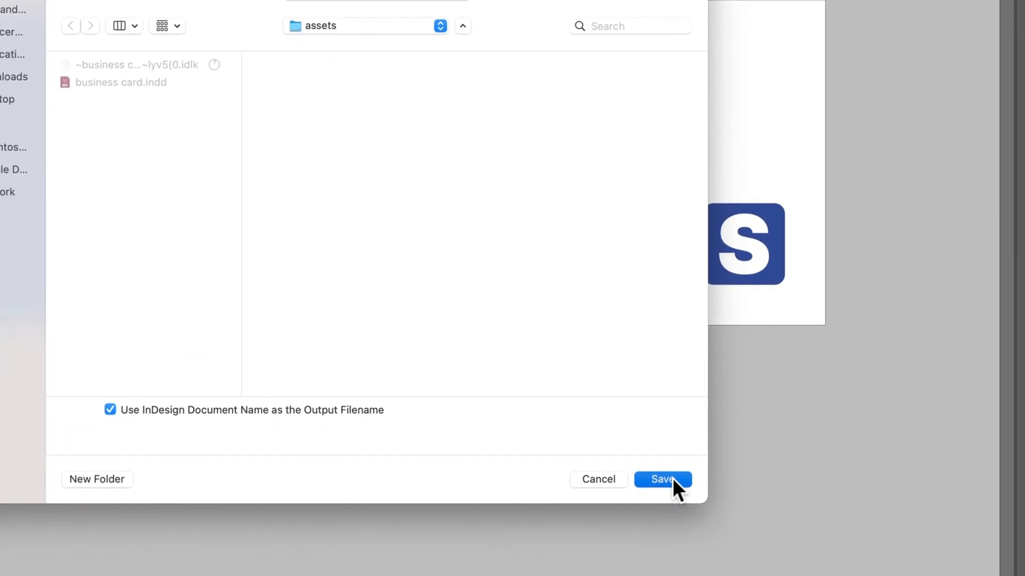
left_click(672, 478)
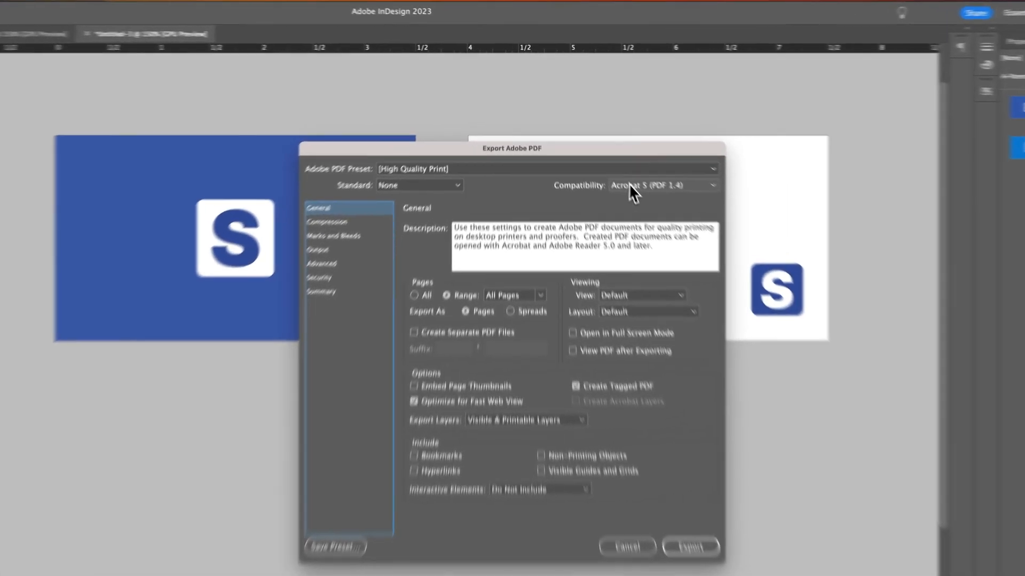
Step: Keep High Quality Print, Acrobat 5 compatibility and no PDF standard
left_click(608, 156)
left_click(612, 174)
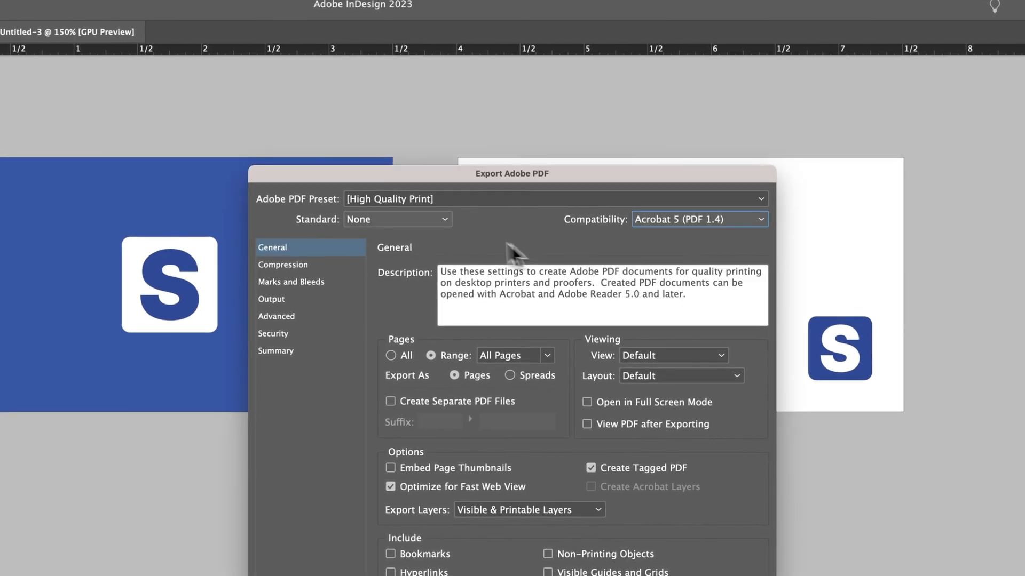
left_click(431, 217)
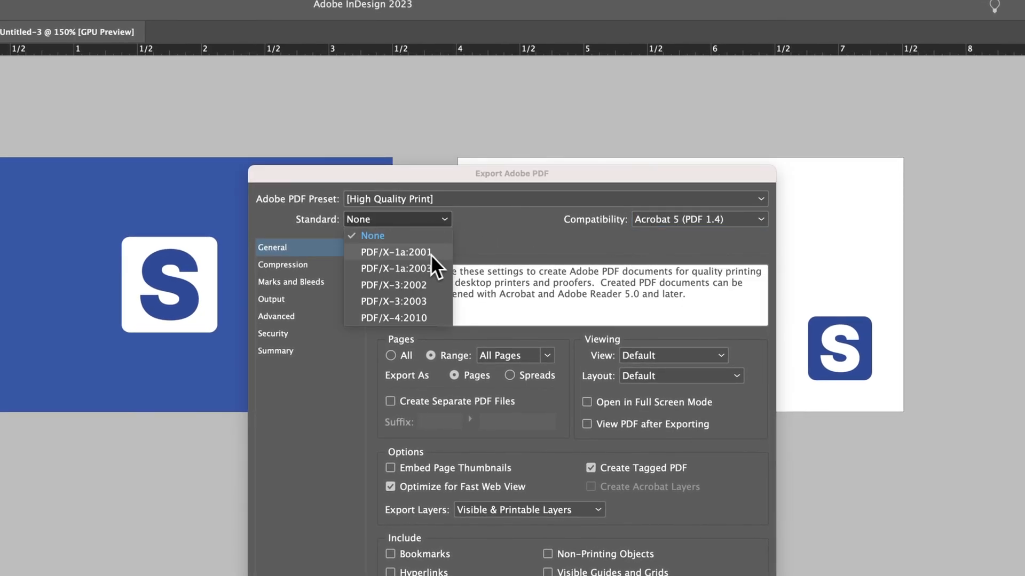
left_click(504, 225)
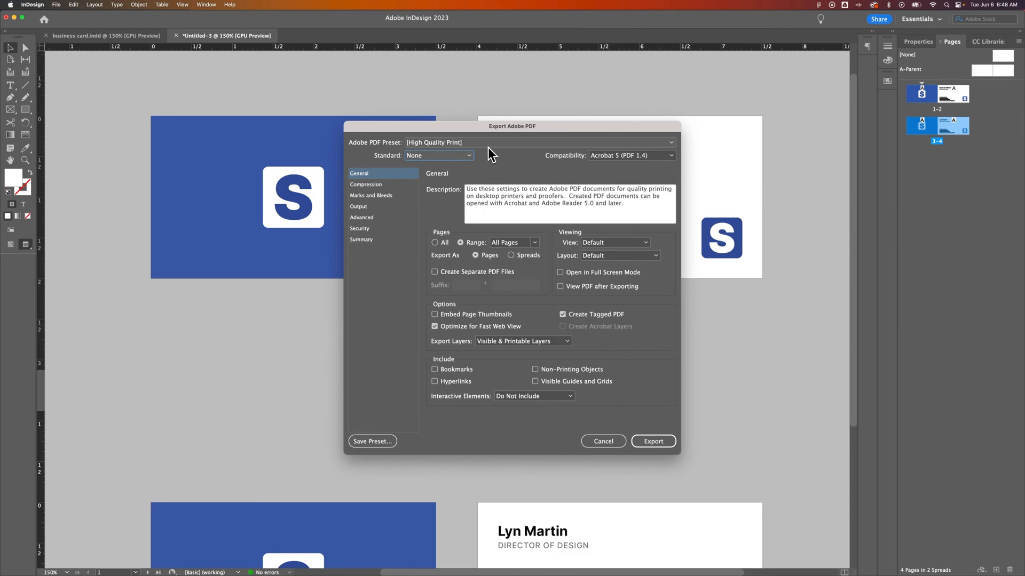
left_click(489, 144)
left_click(487, 153)
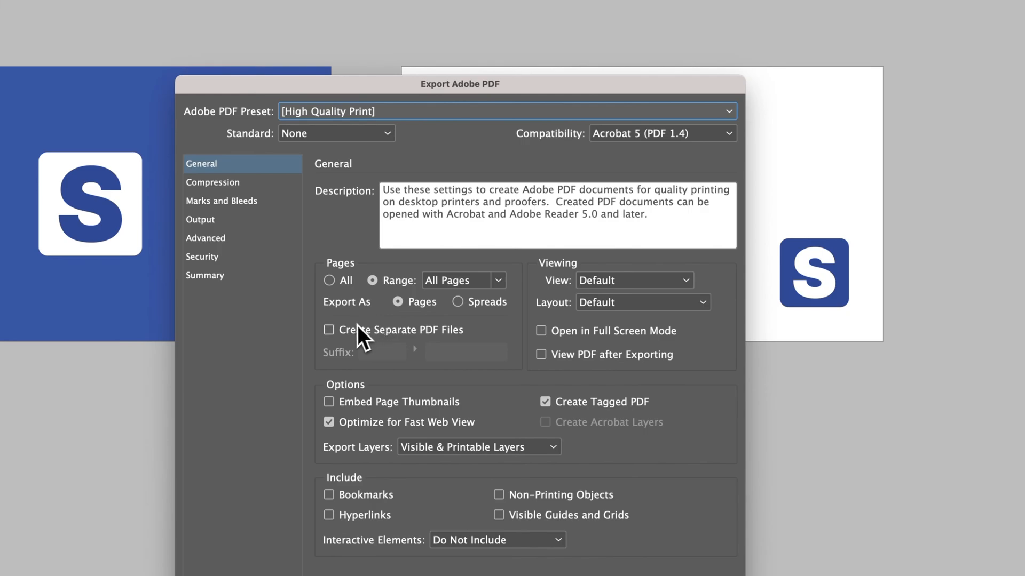
Step: Keep a single combined PDF and set the page range to 1-2
left_click(329, 331)
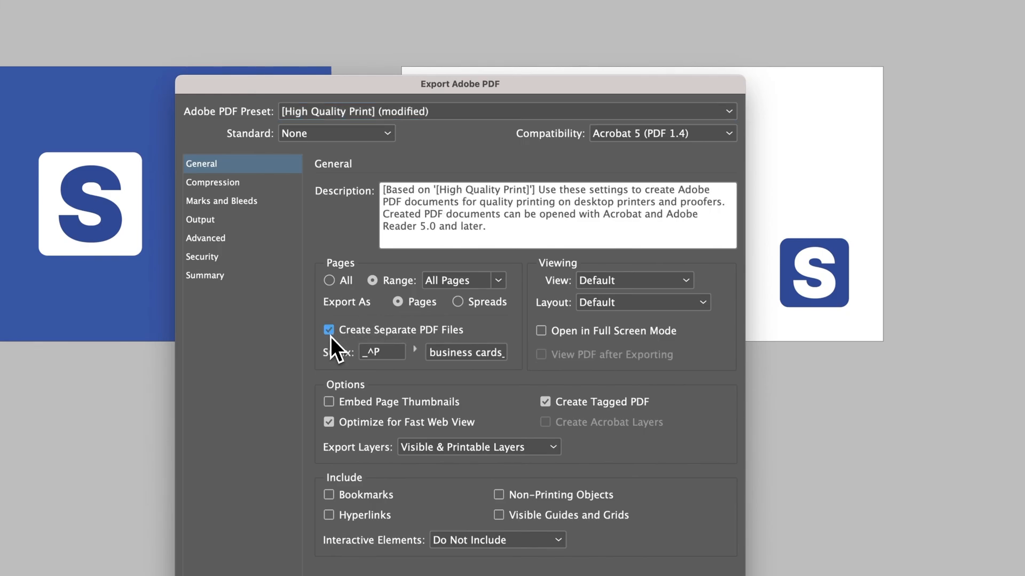
left_click(329, 332)
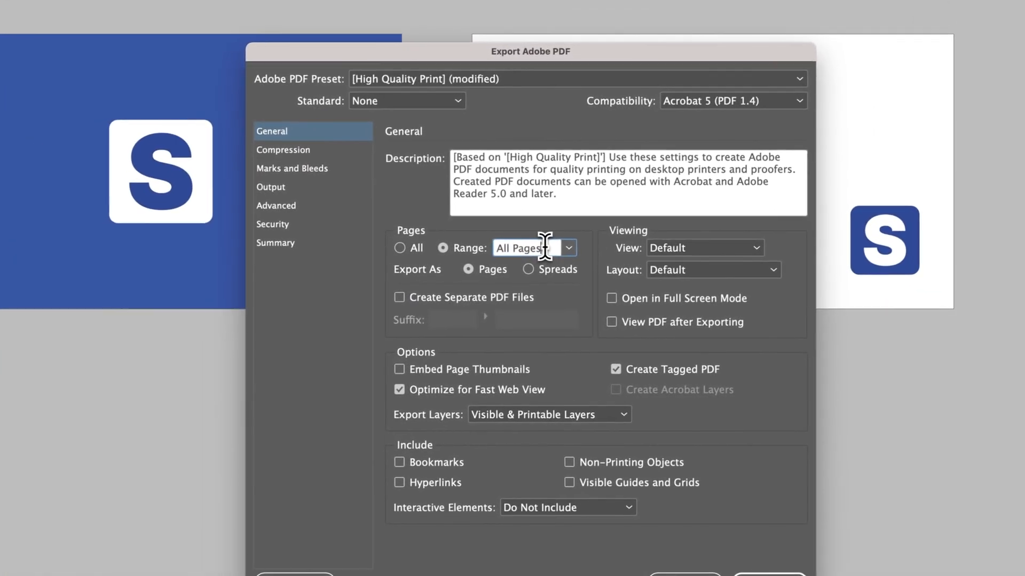
left_click_drag(275, 328, 230, 329)
type("1-2")
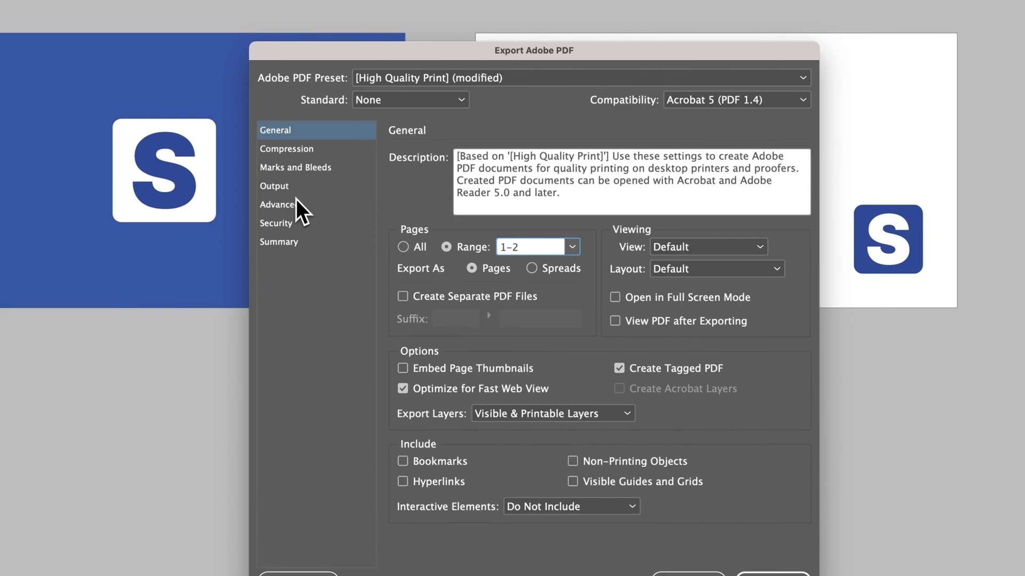
Step: Turn on Use Document Bleed Settings (0.125 in) and export pages 1-2 to PDF
left_click(299, 168)
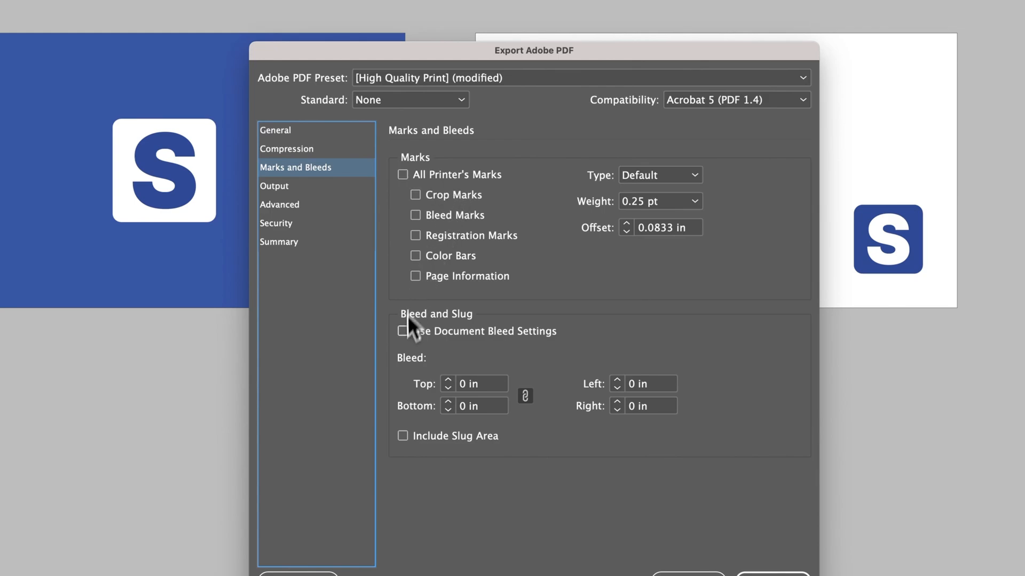
left_click(403, 332)
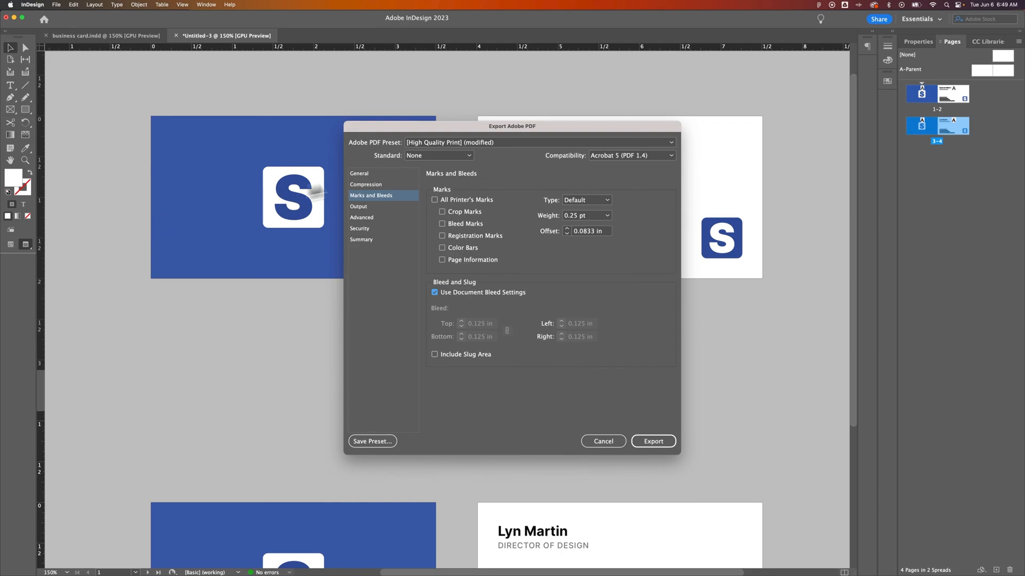
left_click_drag(538, 132, 531, 131)
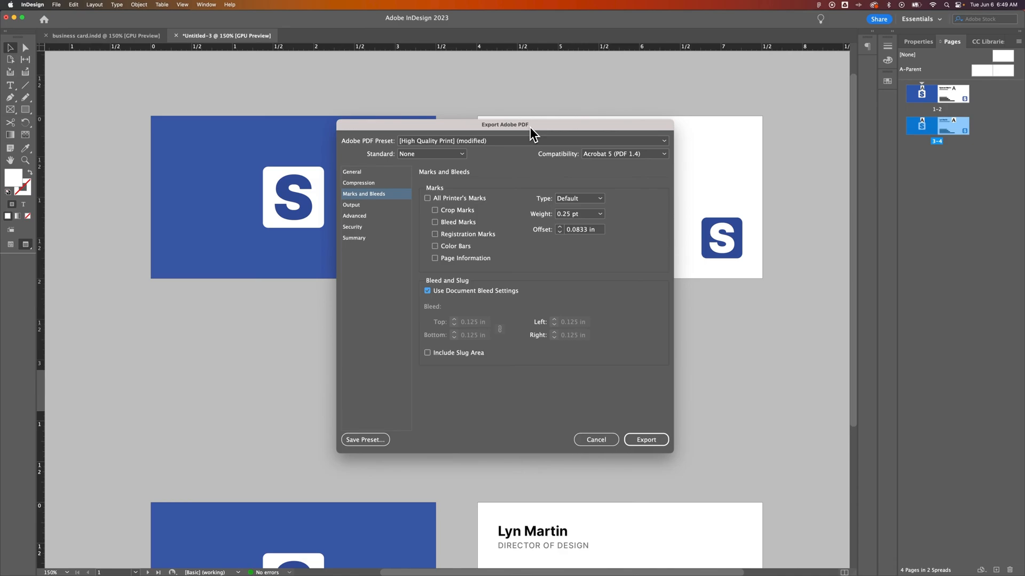
left_click(373, 171)
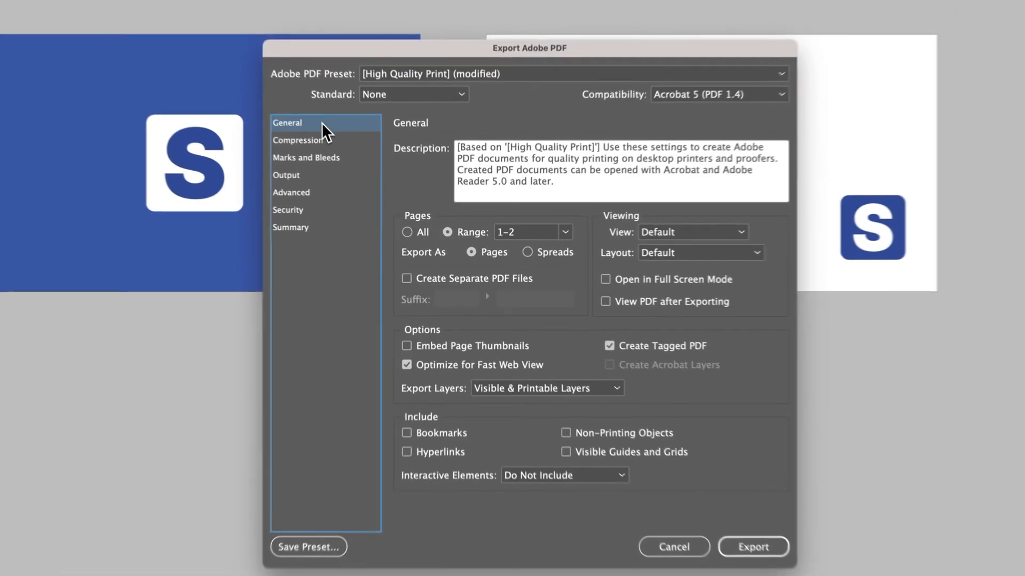
left_click_drag(525, 232, 494, 234)
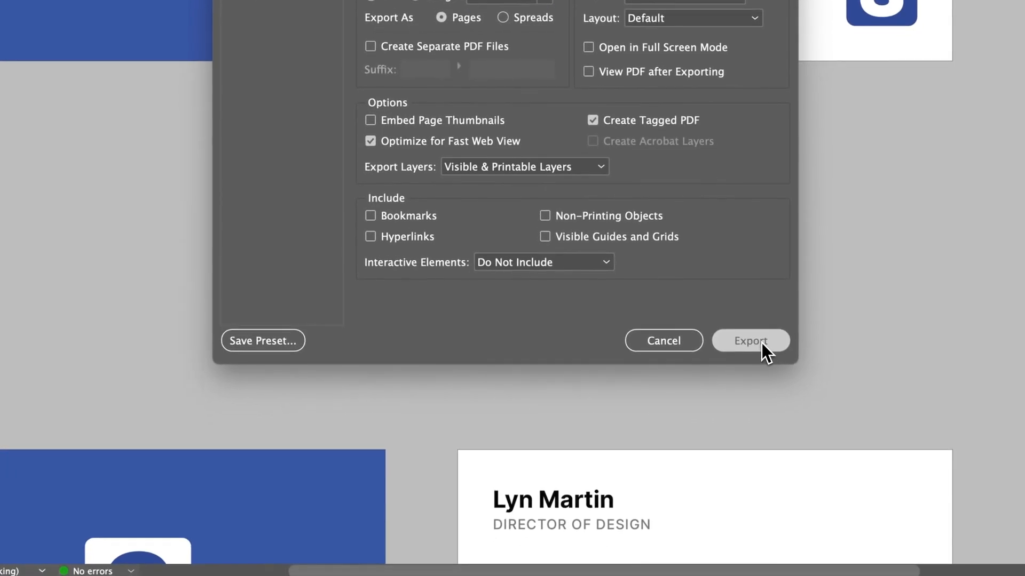
left_click(761, 342)
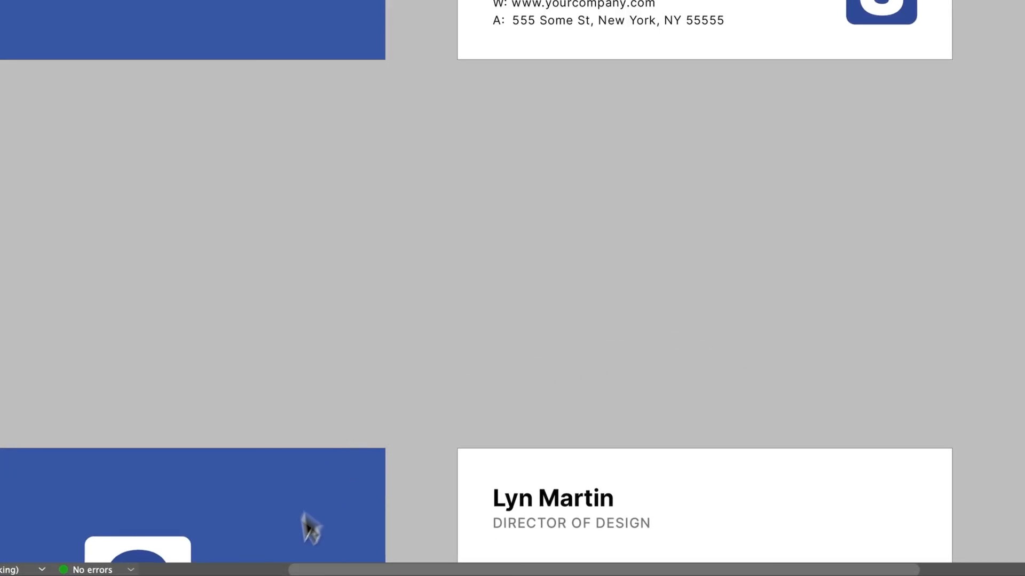
mouse_move(277, 569)
left_click(382, 570)
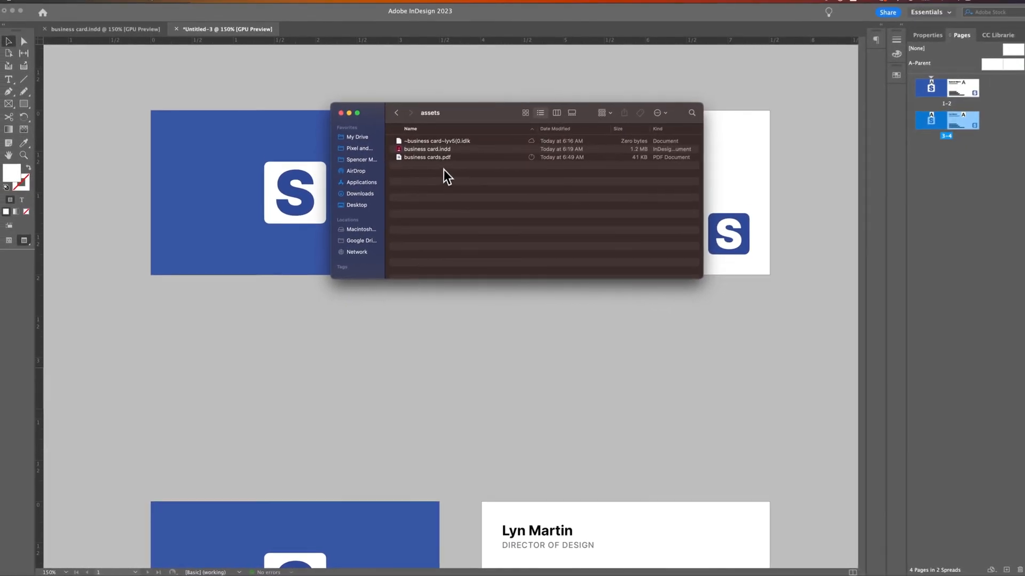
left_click(440, 162)
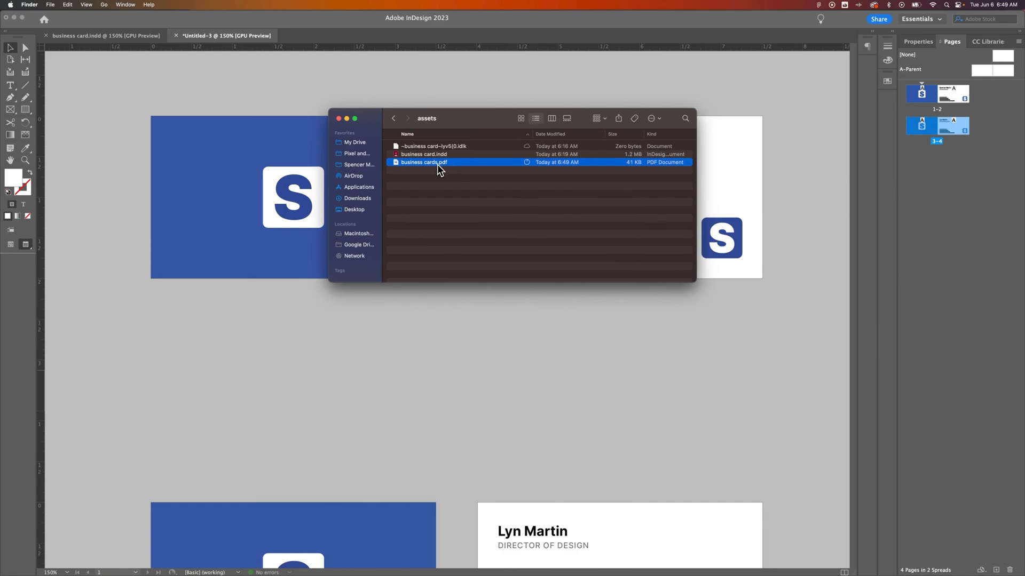
double_click(437, 165)
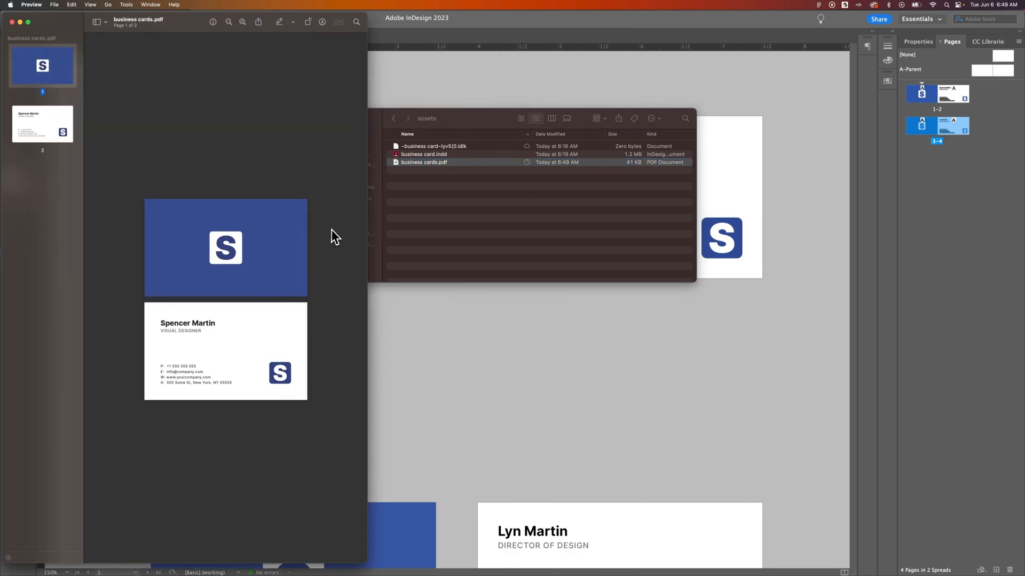
left_click(55, 124)
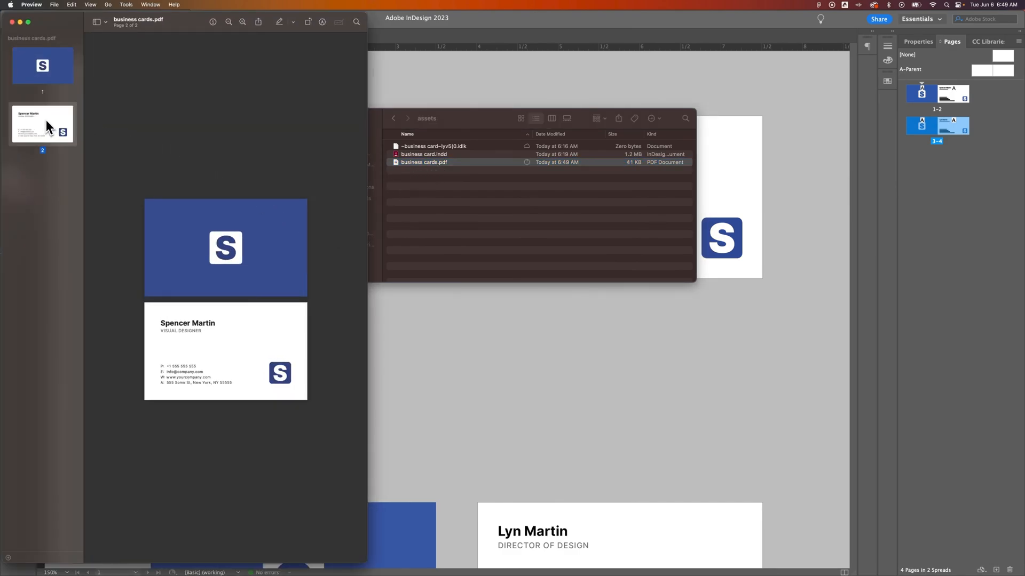
left_click(54, 80)
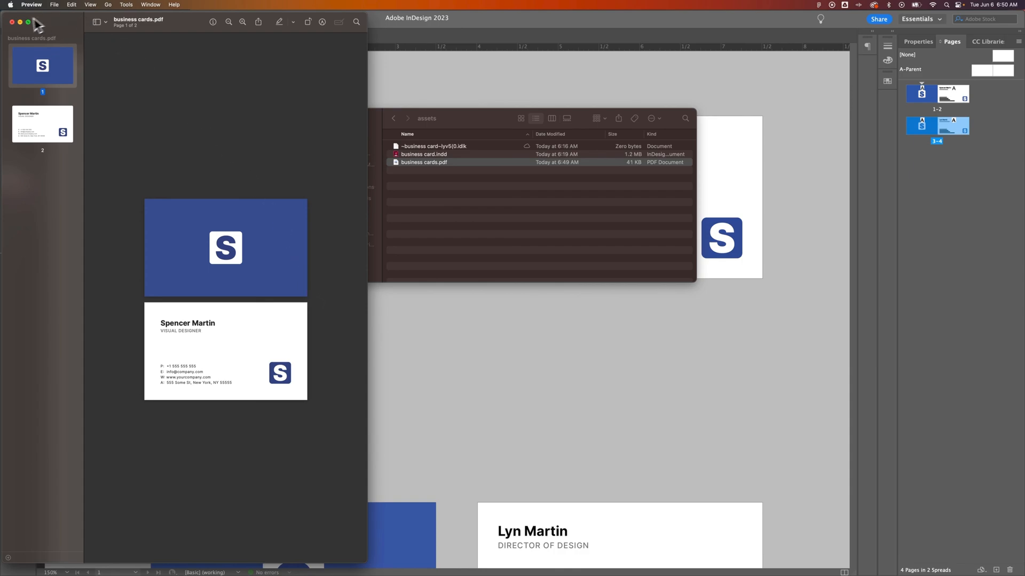
left_click(11, 22)
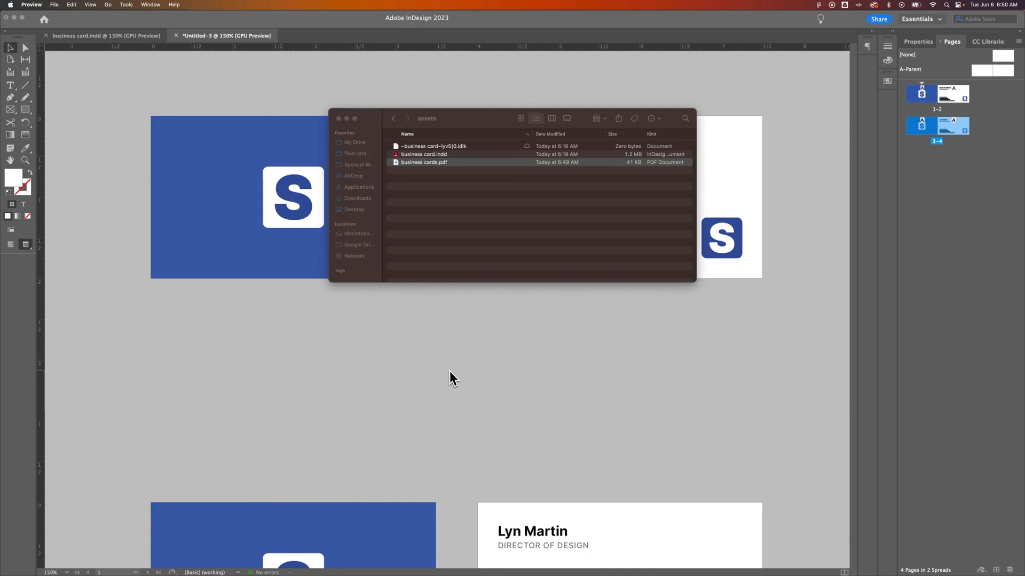
left_click(451, 370)
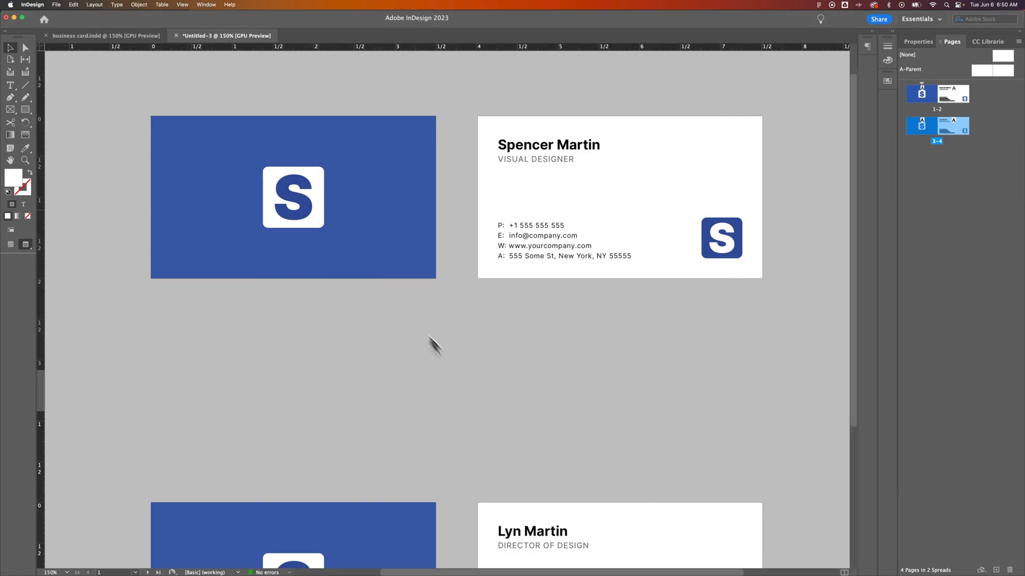
left_click(57, 5)
mouse_move(100, 165)
left_click(171, 205)
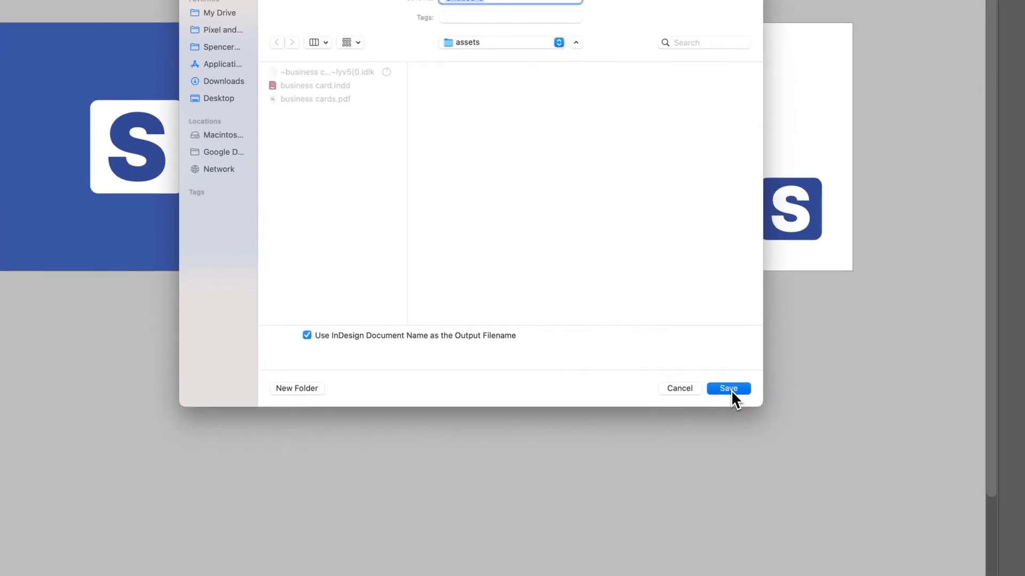
left_click(729, 389)
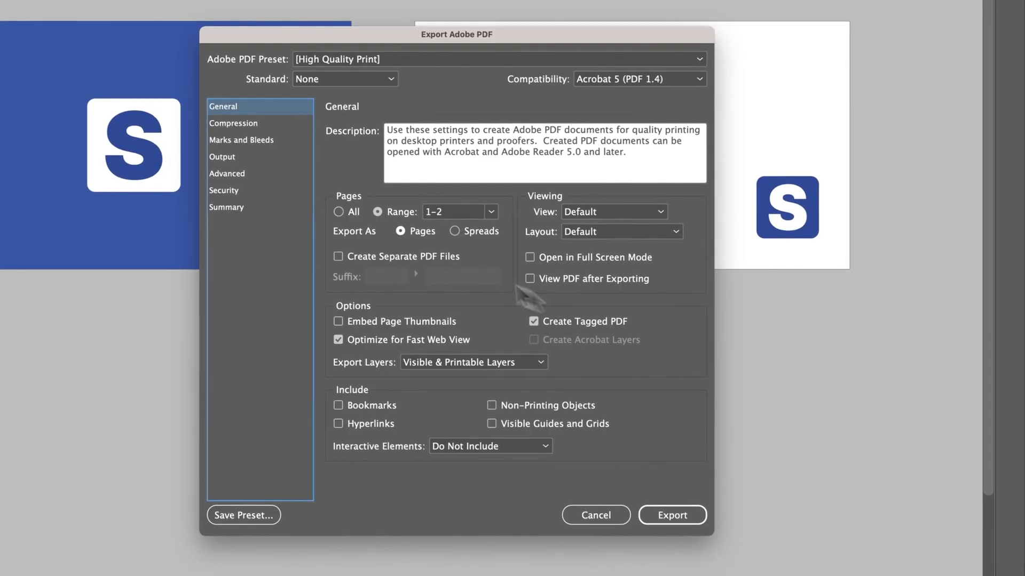
left_click(354, 257)
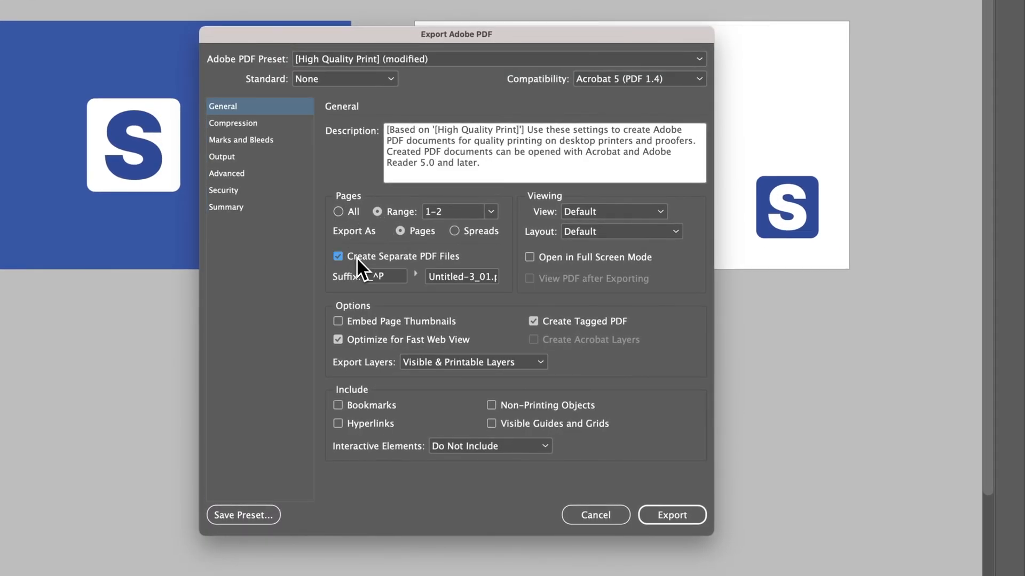
left_click(456, 231)
left_click(420, 232)
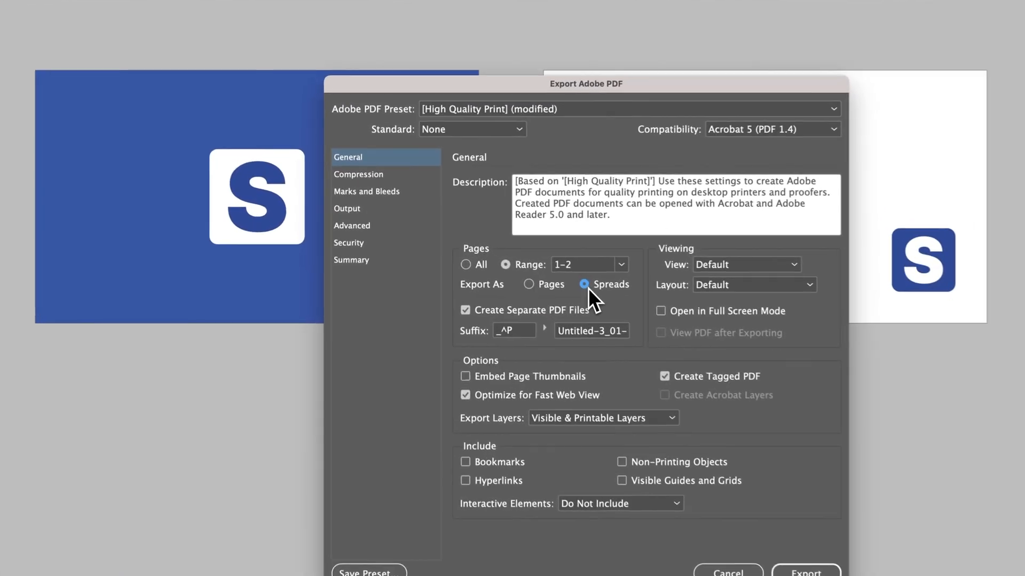
left_click(544, 270)
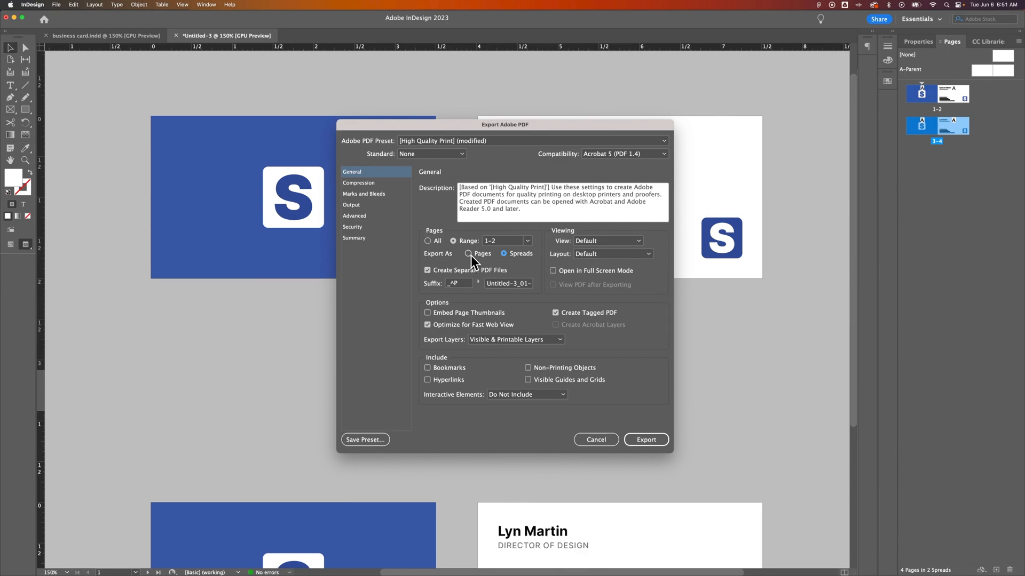
left_click(468, 254)
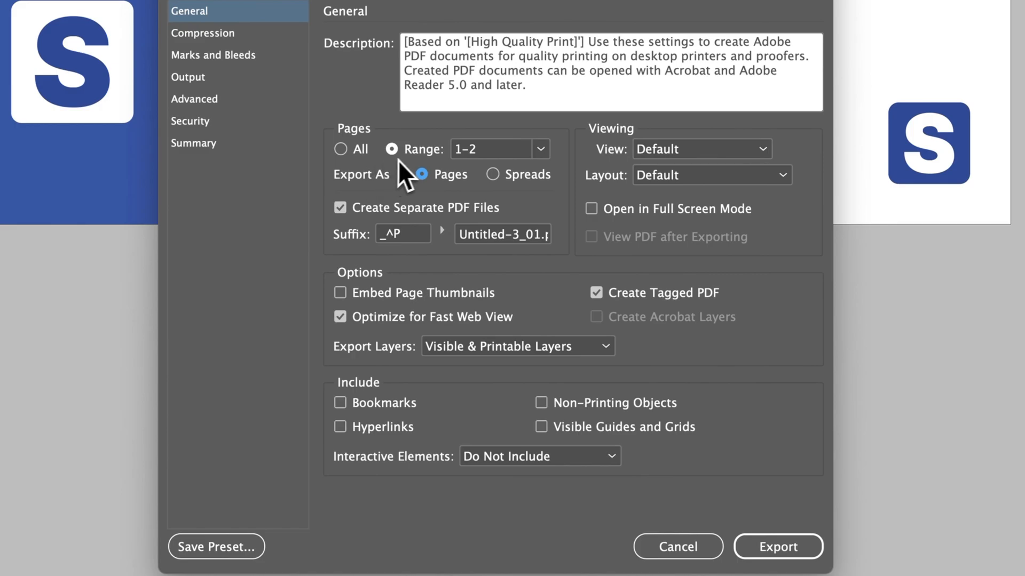
left_click(536, 150)
left_click(519, 171)
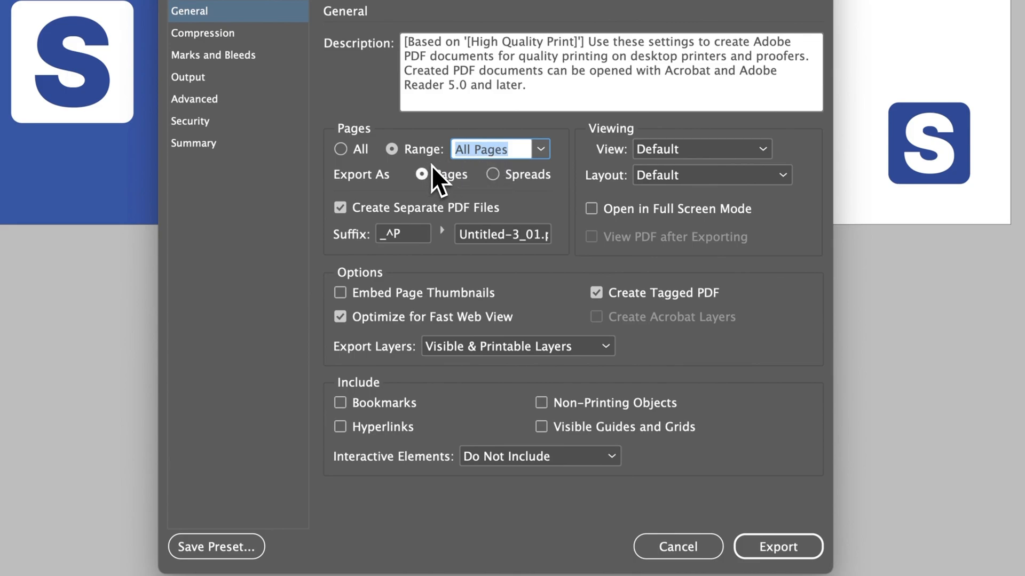
left_click(349, 210)
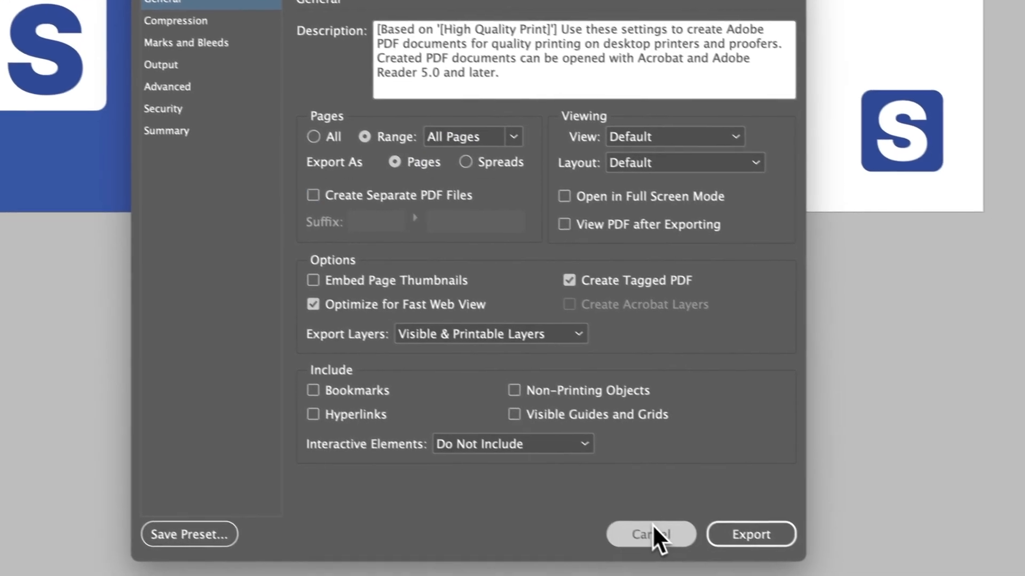
left_click(679, 547)
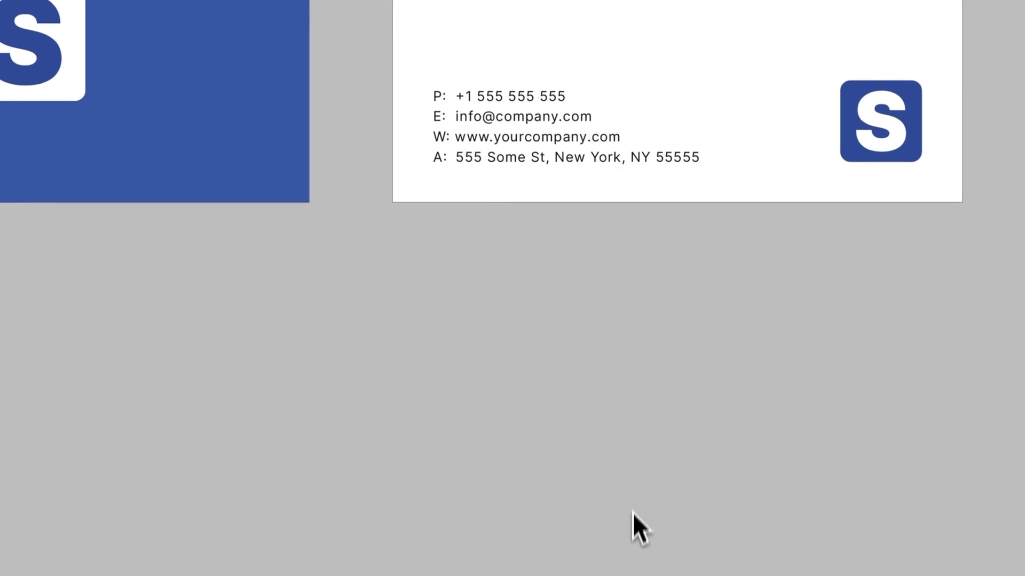